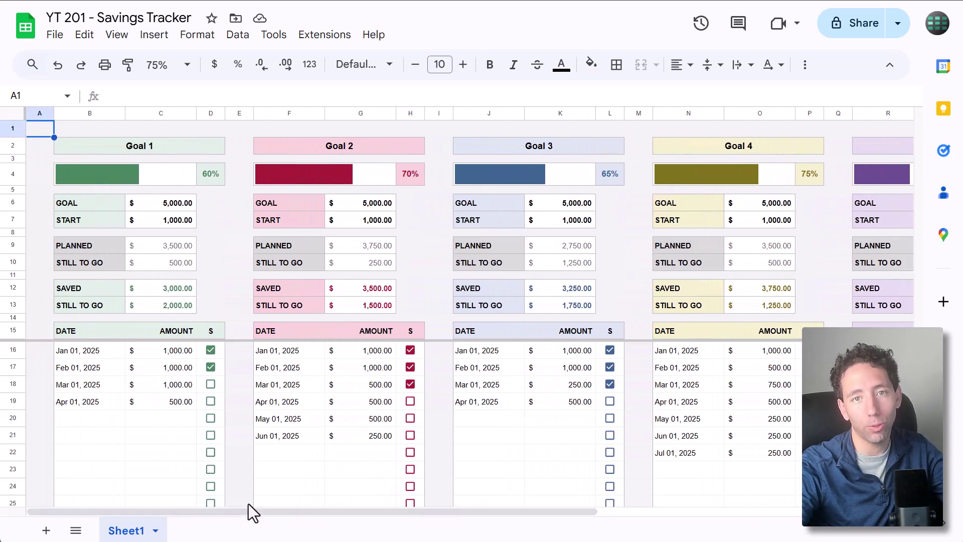
# Rename Goal 1 to 'New Car' and set its goal amount to 10000
pyautogui.click(210, 151)
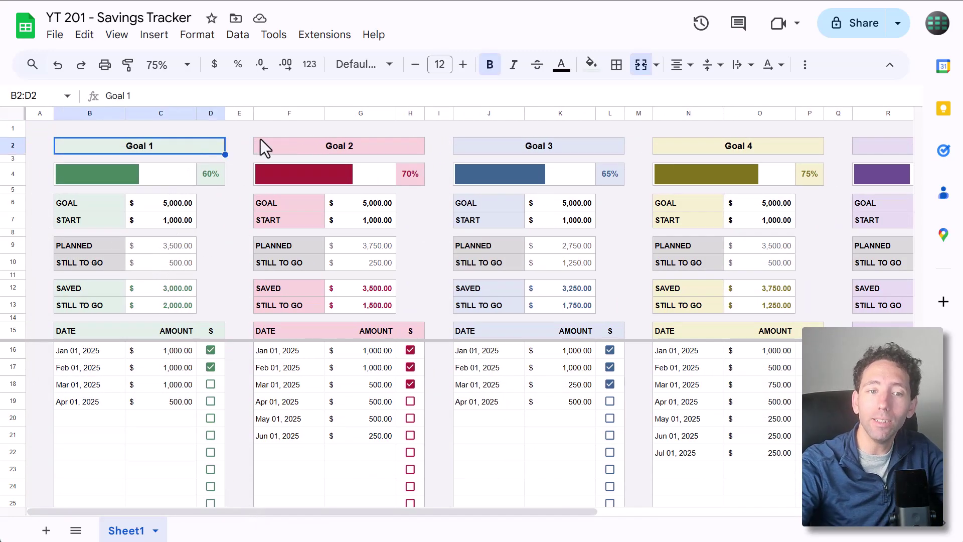
pyautogui.write('New Car')
pyautogui.press('Tab')
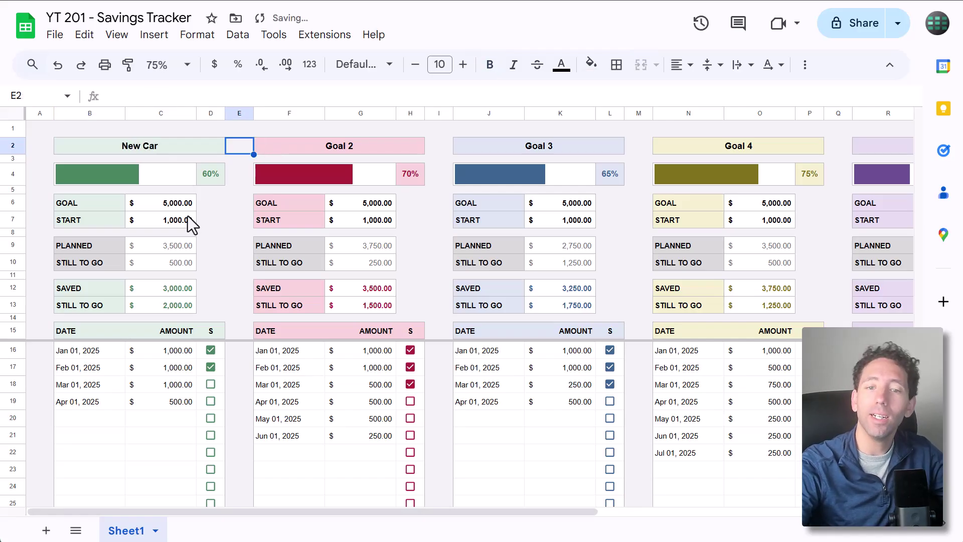
pyautogui.click(185, 205)
pyautogui.write('10000')
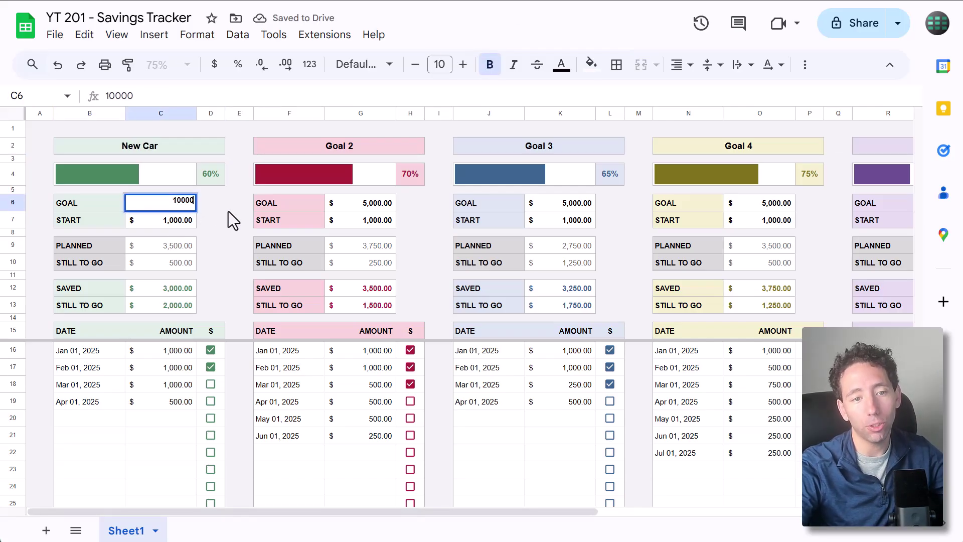
pyautogui.press('Return')
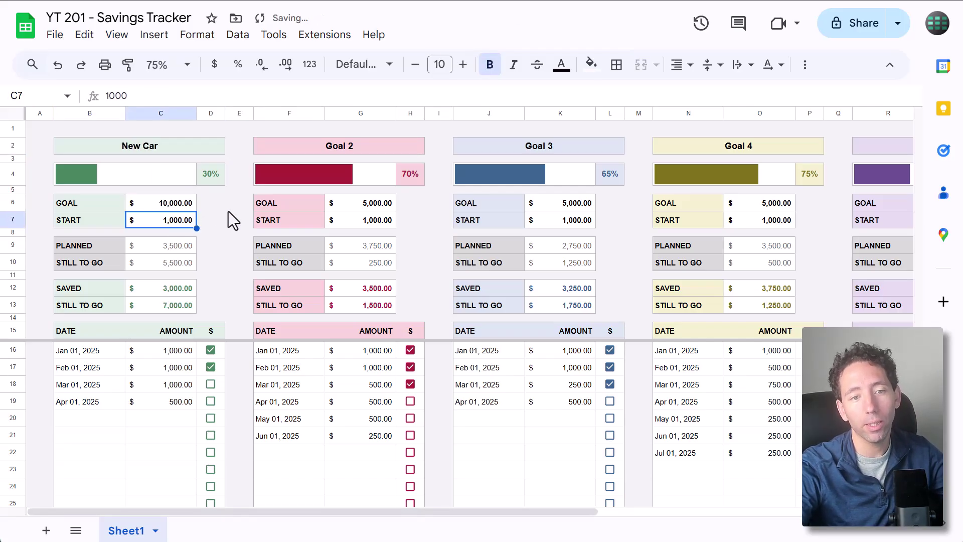
# Change the April deposit to 1,000 and mark the March and April deposits as saved
pyautogui.click(146, 404)
pyautogui.write('1,000')
pyautogui.press('Return')
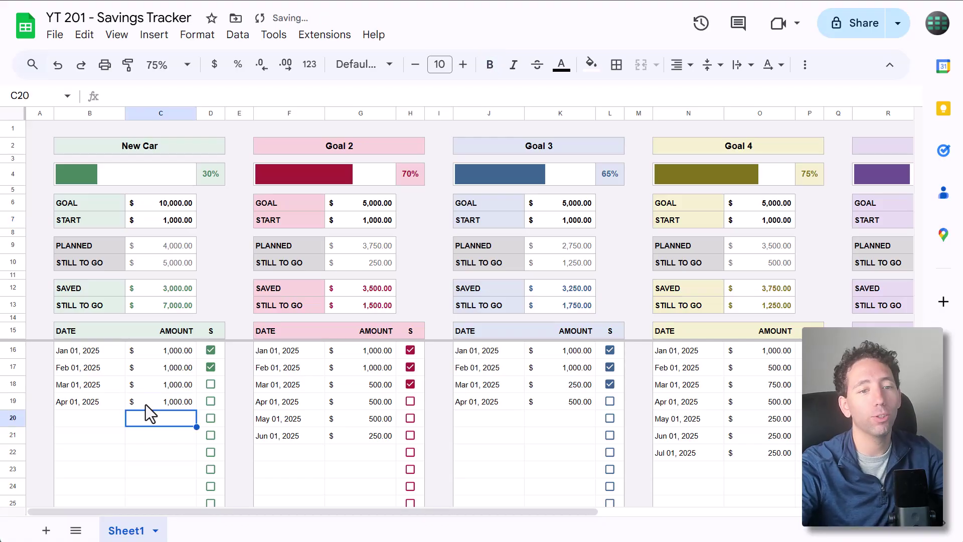
pyautogui.click(211, 385)
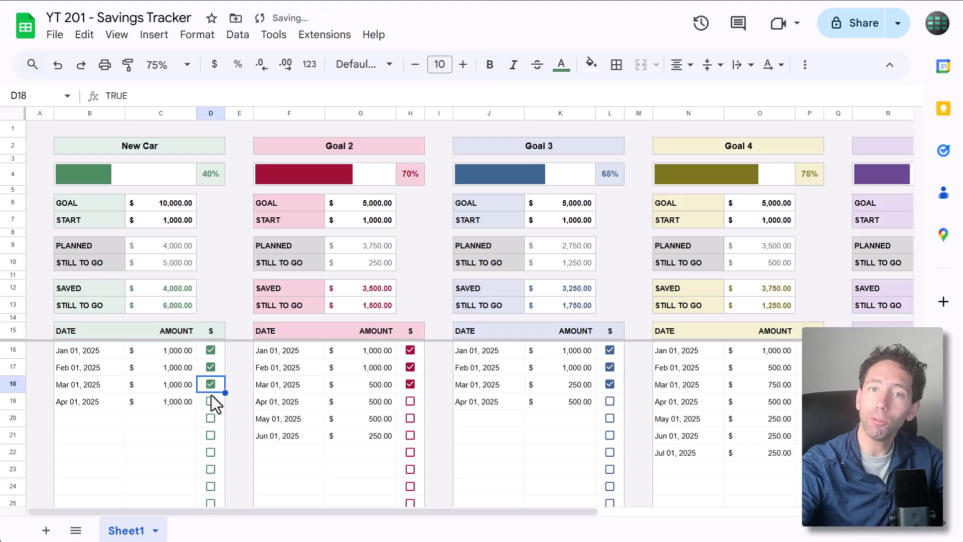
pyautogui.click(211, 401)
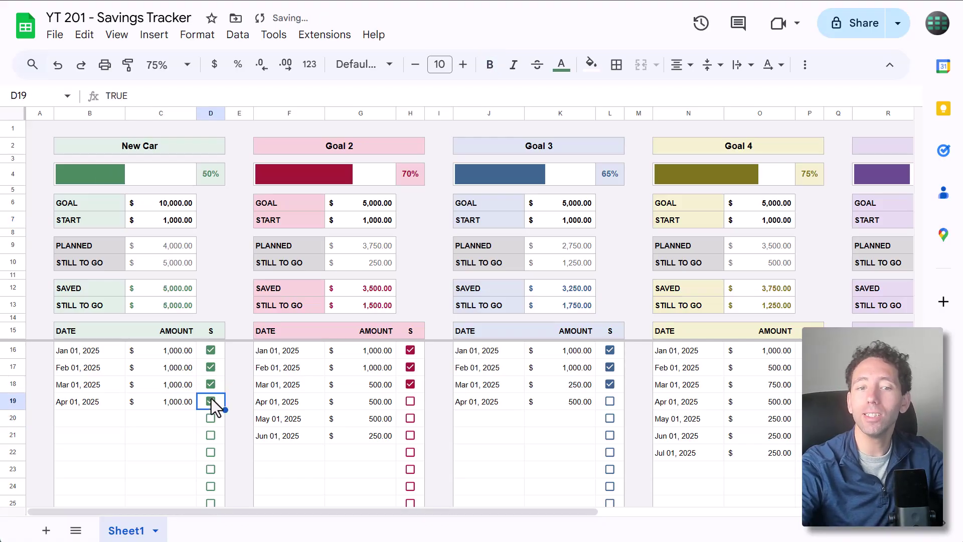
# Add a 5/1 deposit of 1000 in row 20 and mark it saved
pyautogui.click(98, 418)
pyautogui.write('5/1')
pyautogui.press('Tab')
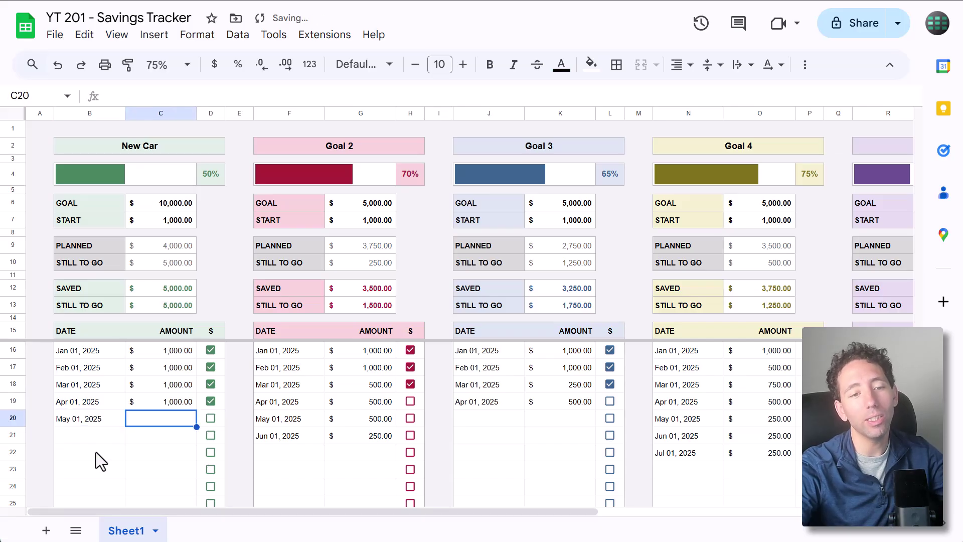
pyautogui.write('1000')
pyautogui.press('Tab')
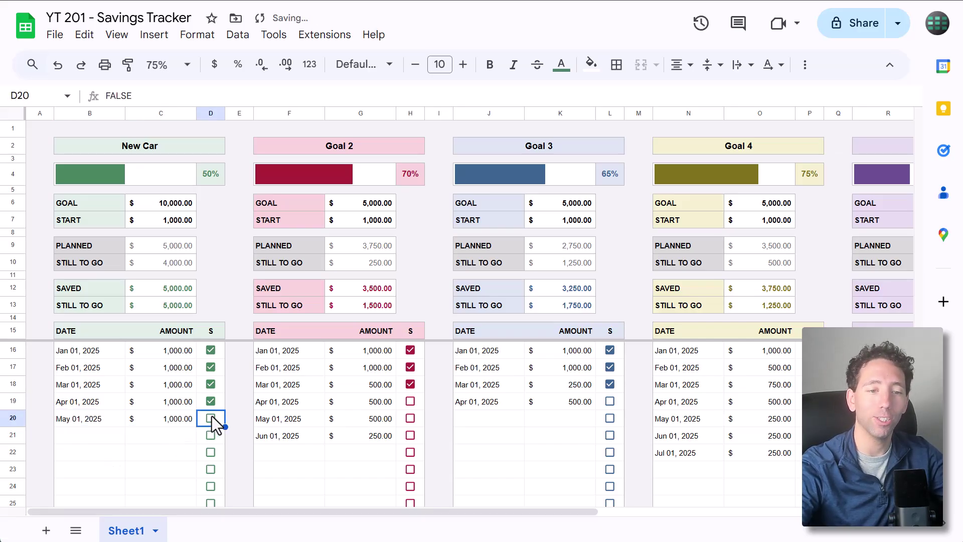
pyautogui.click(211, 419)
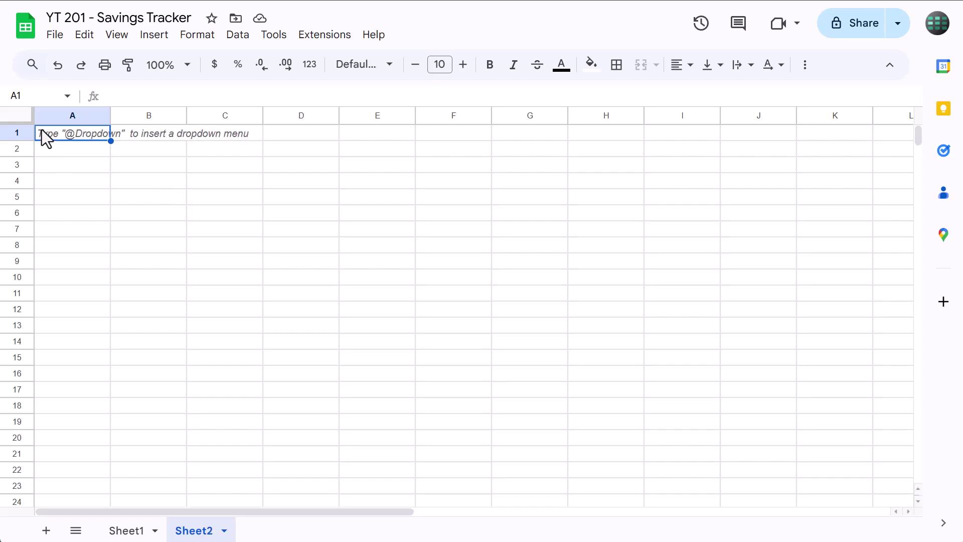
# Select rows 1:1000, resize them to 30 px and set vertical alignment to Middle
pyautogui.click(42, 97)
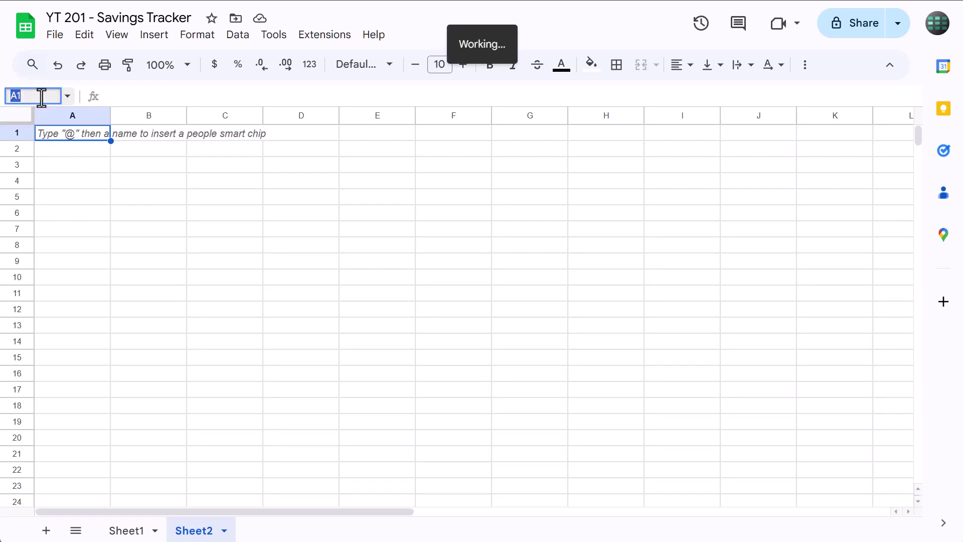
pyautogui.write('1:1000')
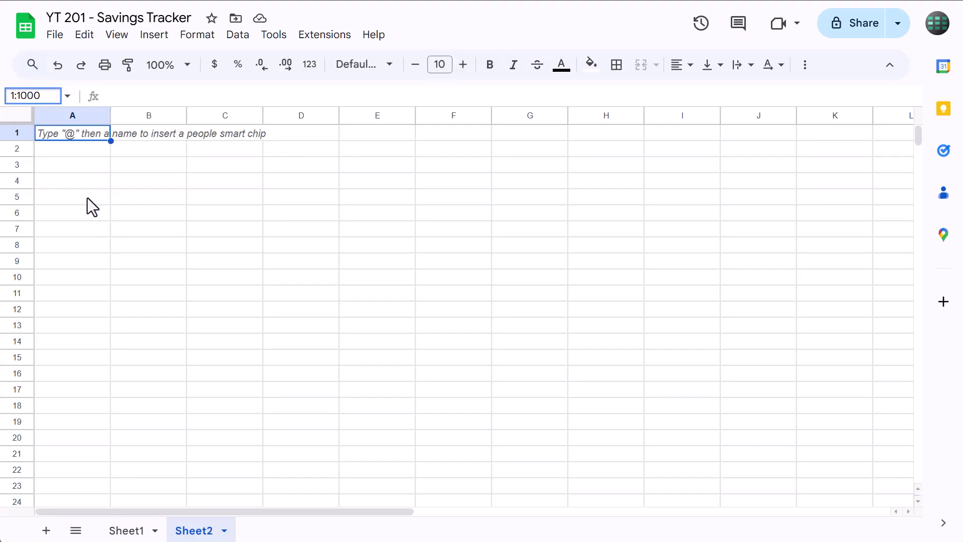
pyautogui.press('Return')
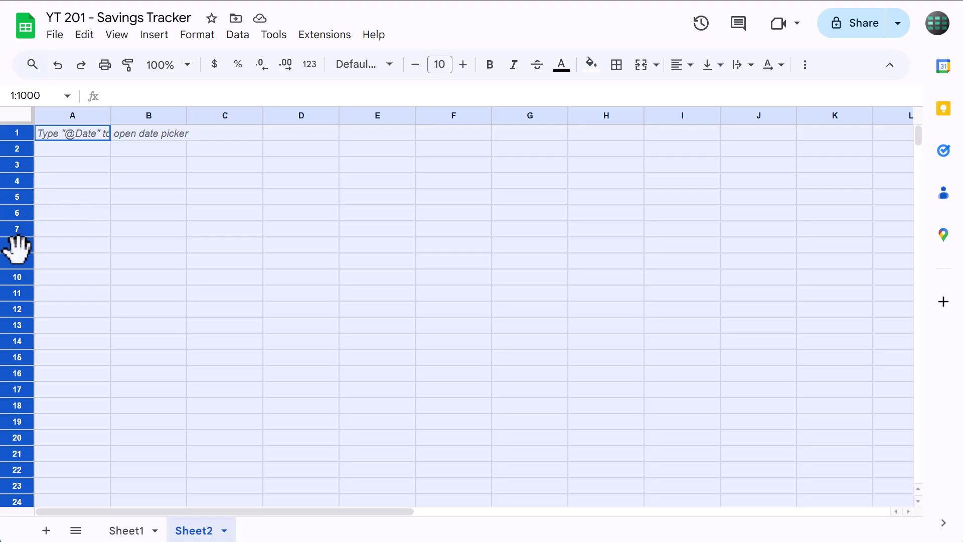
pyautogui.rightClick(21, 178)
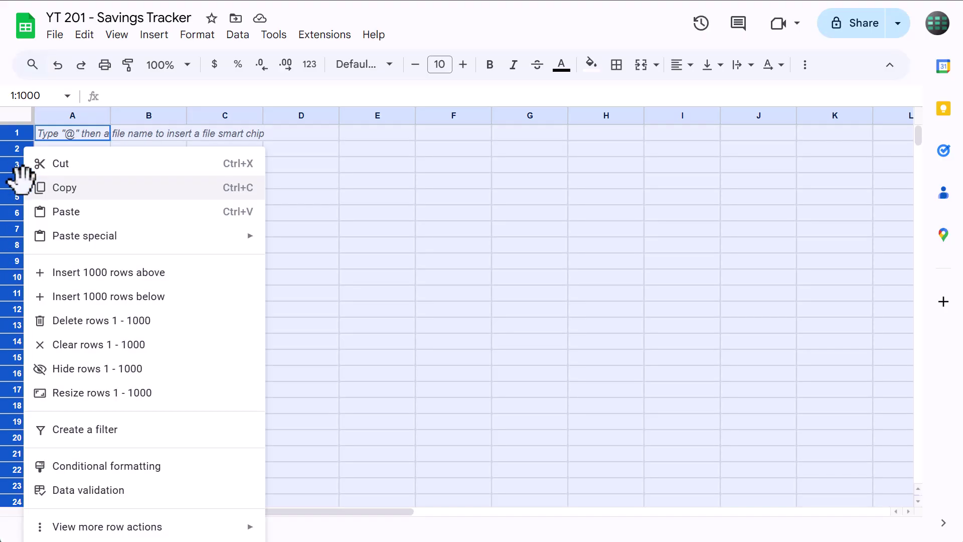
pyautogui.click(86, 395)
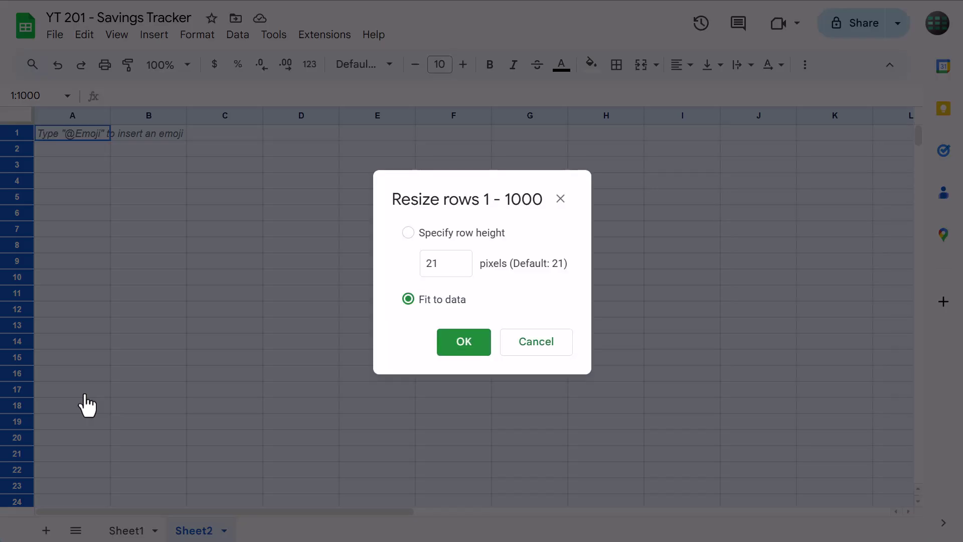
pyautogui.doubleClick(451, 265)
pyautogui.write('30')
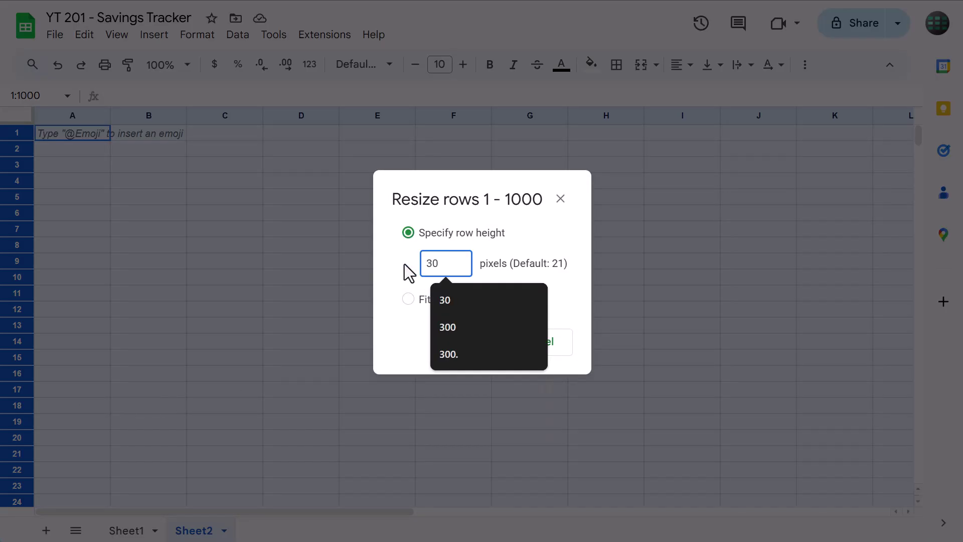
pyautogui.click(441, 302)
pyautogui.click(459, 341)
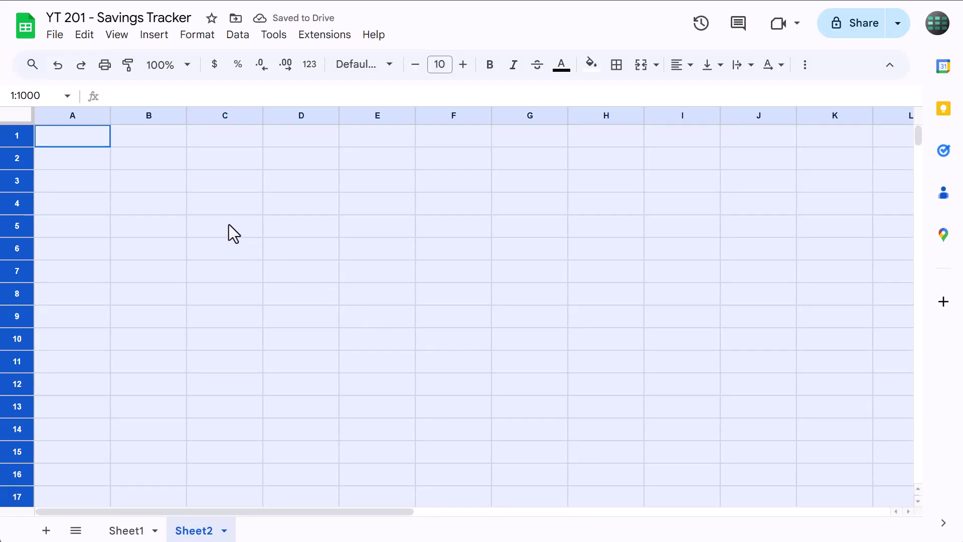
pyautogui.click(714, 65)
pyautogui.click(736, 96)
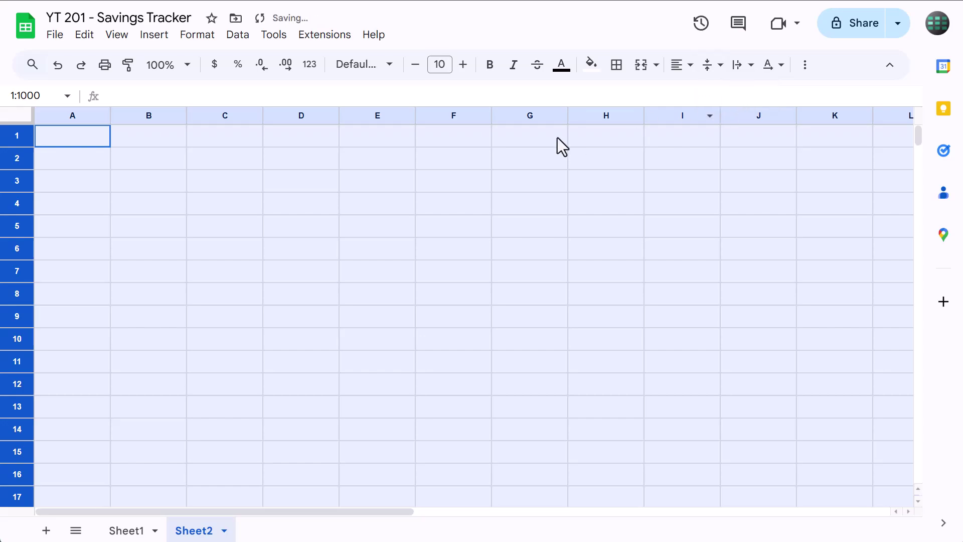
# Select spacer columns A, D, E, H, I, L, M, P, Q and T together
pyautogui.click(158, 164)
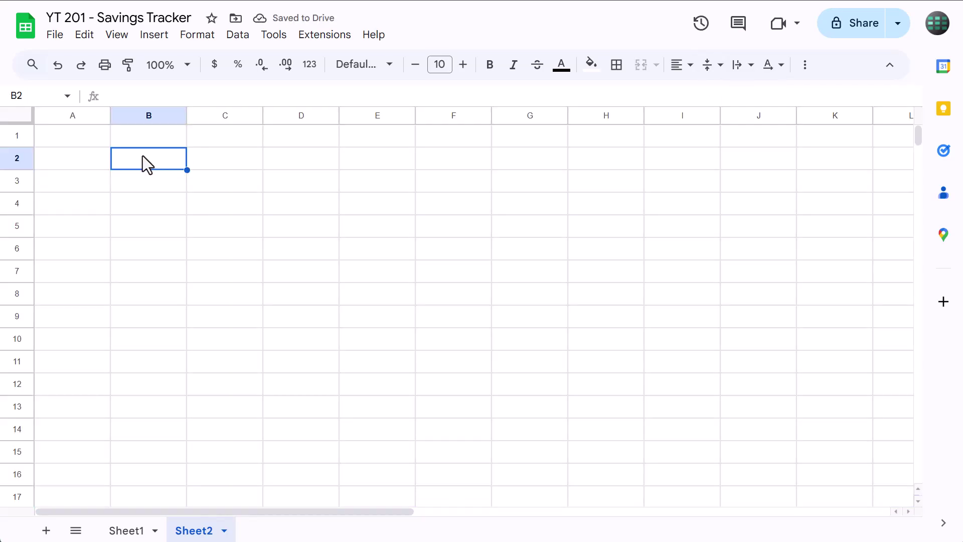
pyautogui.click(79, 116)
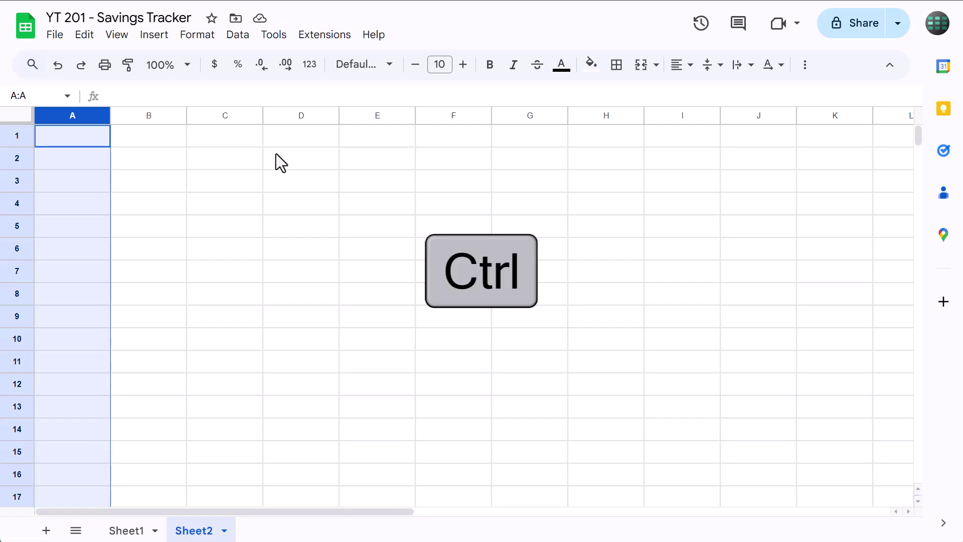
pyautogui.keyDown('ctrl'); pyautogui.click(312, 117); pyautogui.keyUp('ctrl')
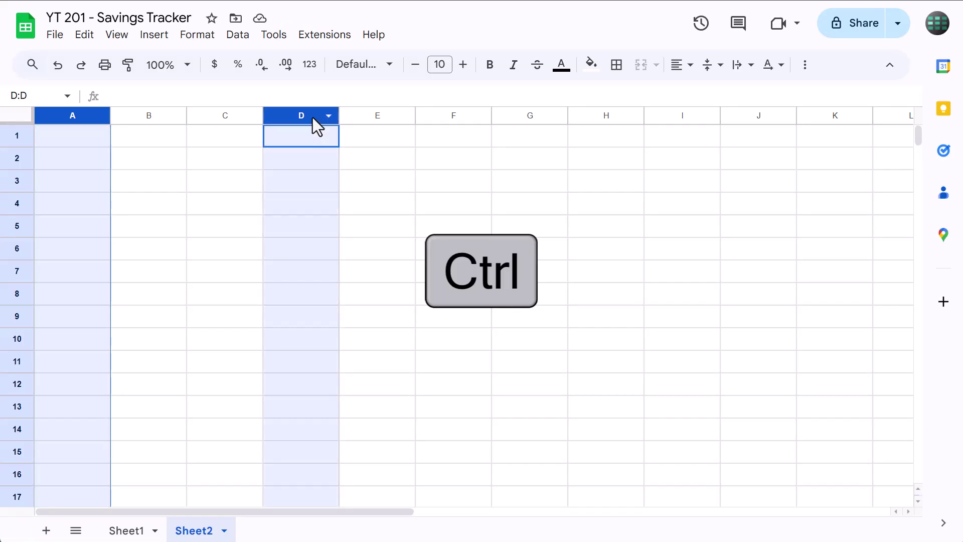
pyautogui.keyDown('ctrl'); pyautogui.click(387, 115); pyautogui.keyUp('ctrl')
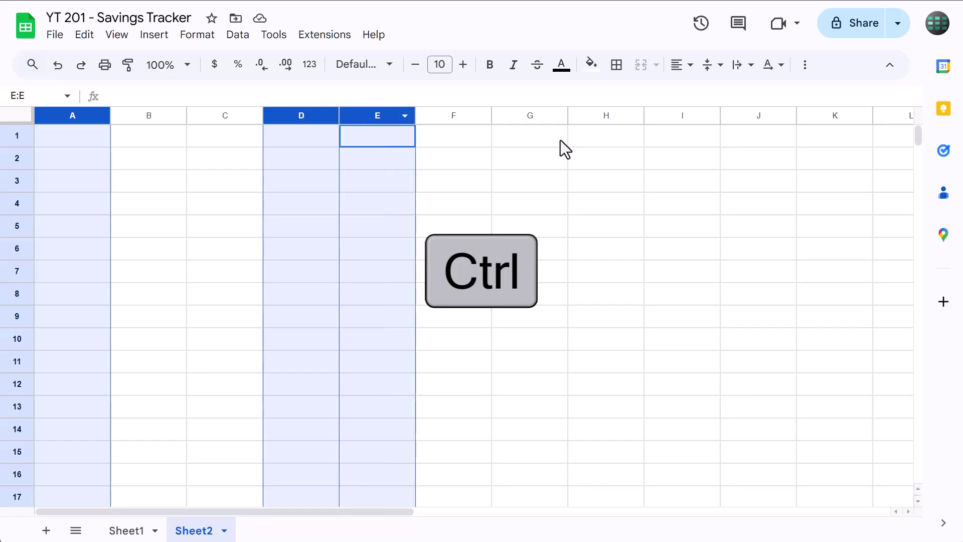
pyautogui.keyDown('ctrl'); pyautogui.click(605, 116); pyautogui.keyUp('ctrl')
pyautogui.keyDown('ctrl'); pyautogui.click(677, 119); pyautogui.keyUp('ctrl')
pyautogui.hscroll(4, 680, 199)
pyautogui.keyDown('ctrl'); pyautogui.click(624, 114); pyautogui.keyUp('ctrl')
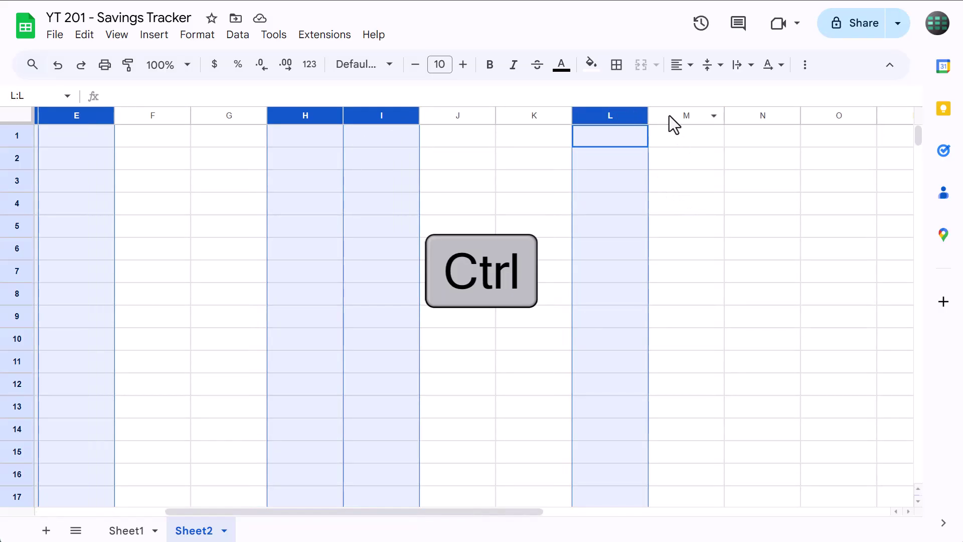
pyautogui.keyDown('ctrl'); pyautogui.click(669, 116); pyautogui.keyUp('ctrl')
pyautogui.hscroll(2, 797, 143)
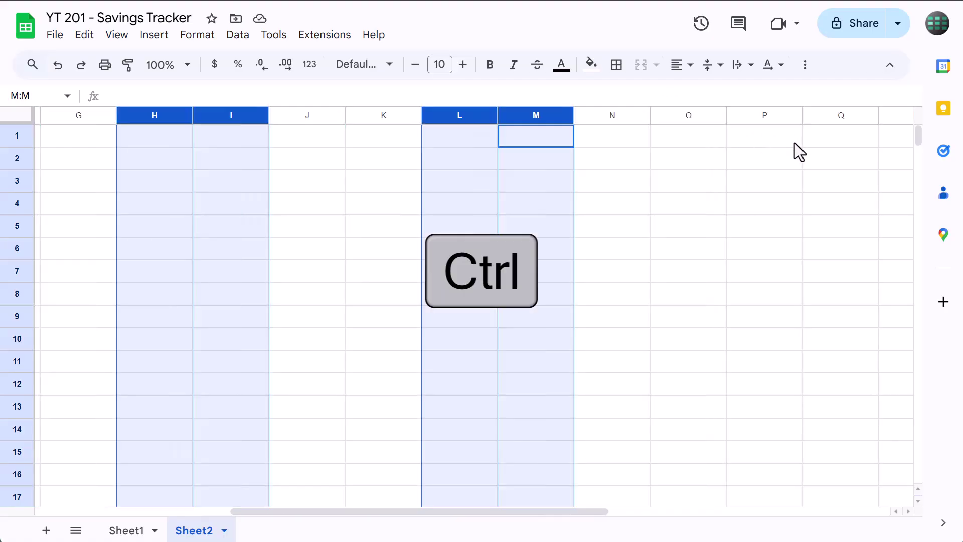
pyautogui.keyDown('ctrl'); pyautogui.click(776, 117); pyautogui.keyUp('ctrl')
pyautogui.keyDown('ctrl'); pyautogui.click(815, 114); pyautogui.keyUp('ctrl')
pyautogui.hscroll(3, 778, 185)
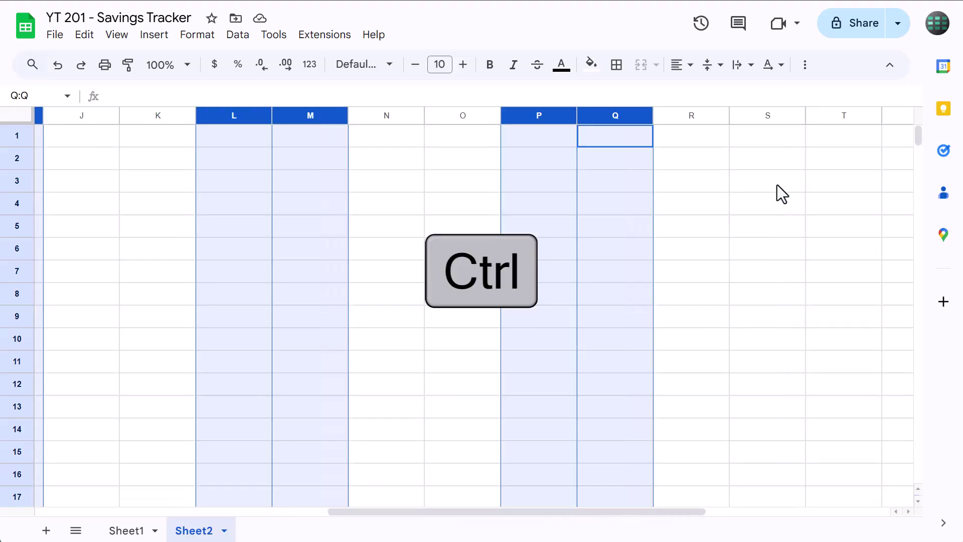
pyautogui.keyDown('ctrl'); pyautogui.click(825, 119); pyautogui.keyUp('ctrl')
# Resize the selected columns to 50 pixels wide
pyautogui.rightClick(818, 112)
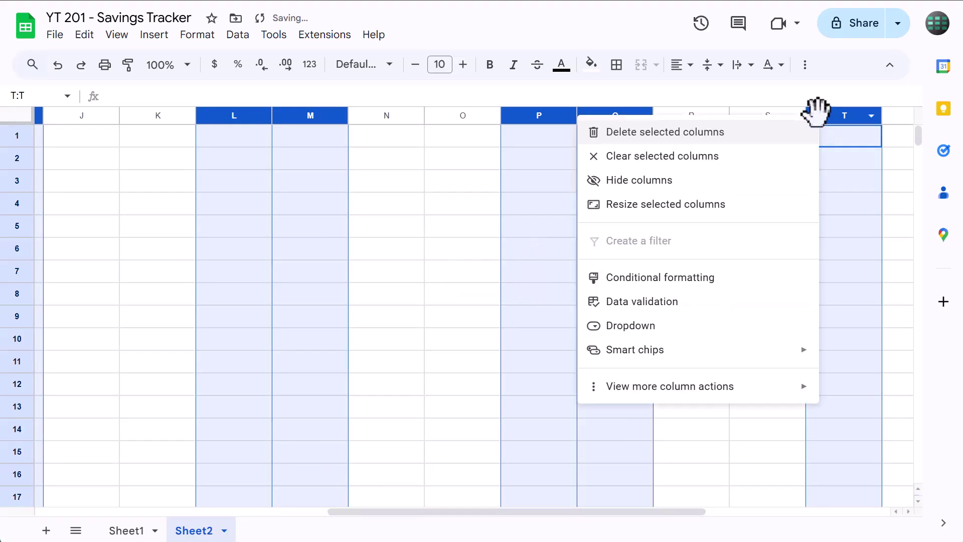
pyautogui.click(781, 206)
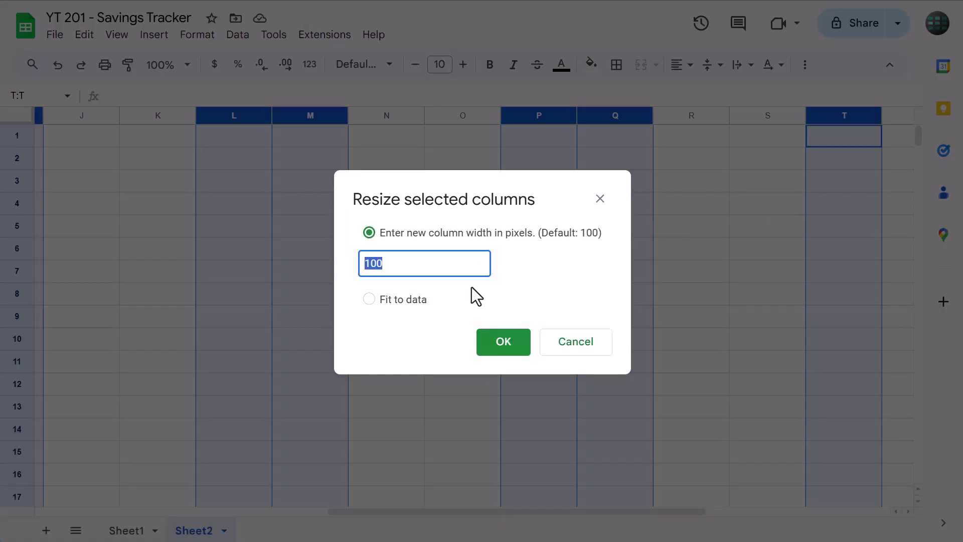
pyautogui.write('50')
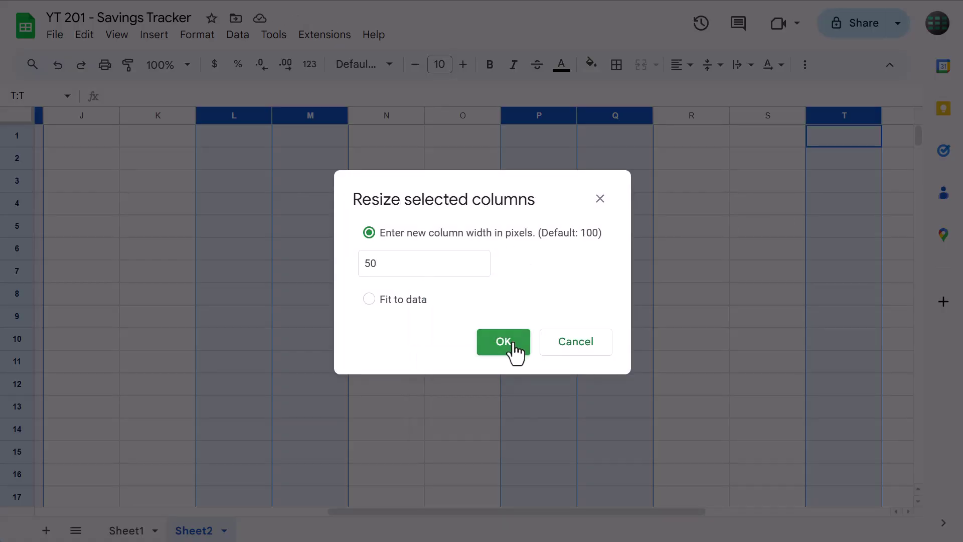
pyautogui.click(506, 343)
# Select column pairs B:C, F:G, J:K, N:O and R:S together
pyautogui.click(127, 201)
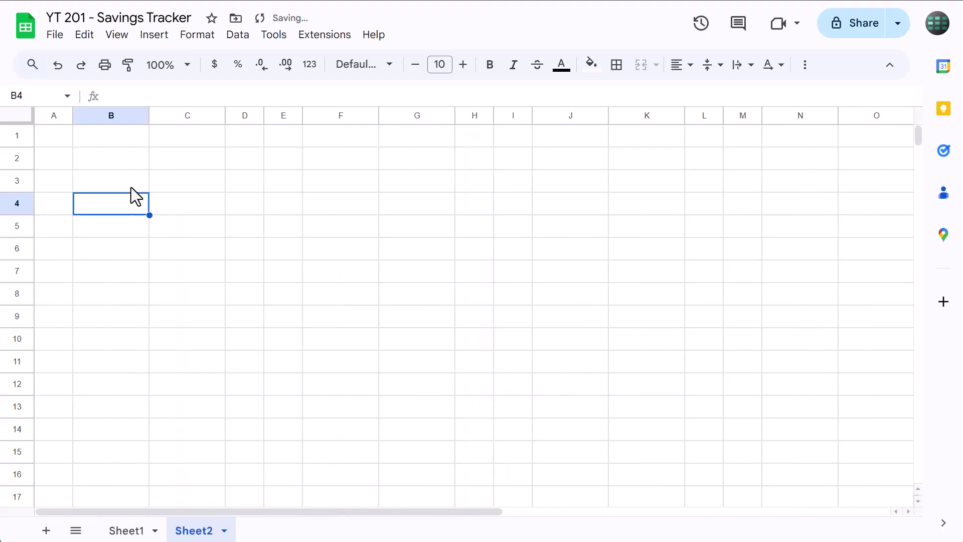
pyautogui.moveTo(122, 110); pyautogui.dragTo(168, 112)
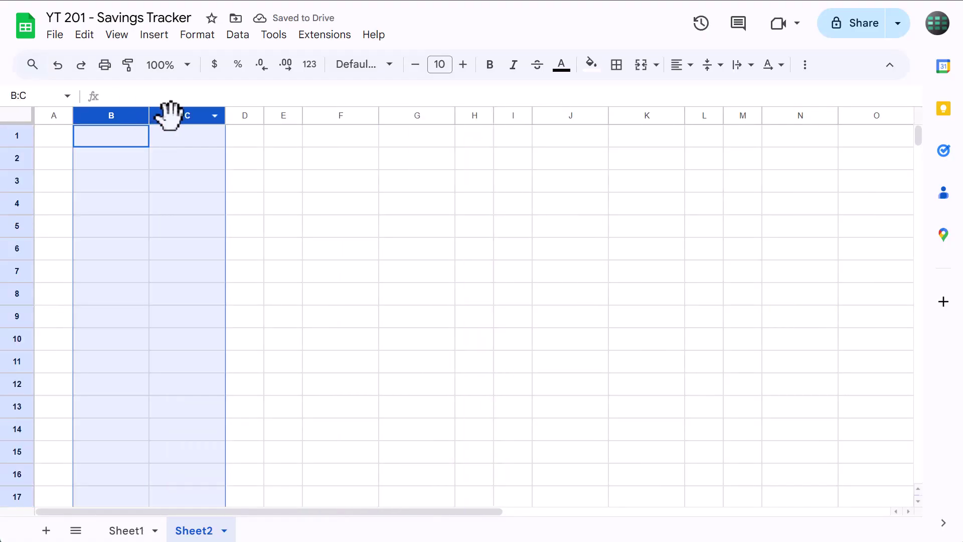
pyautogui.press('ctrl')
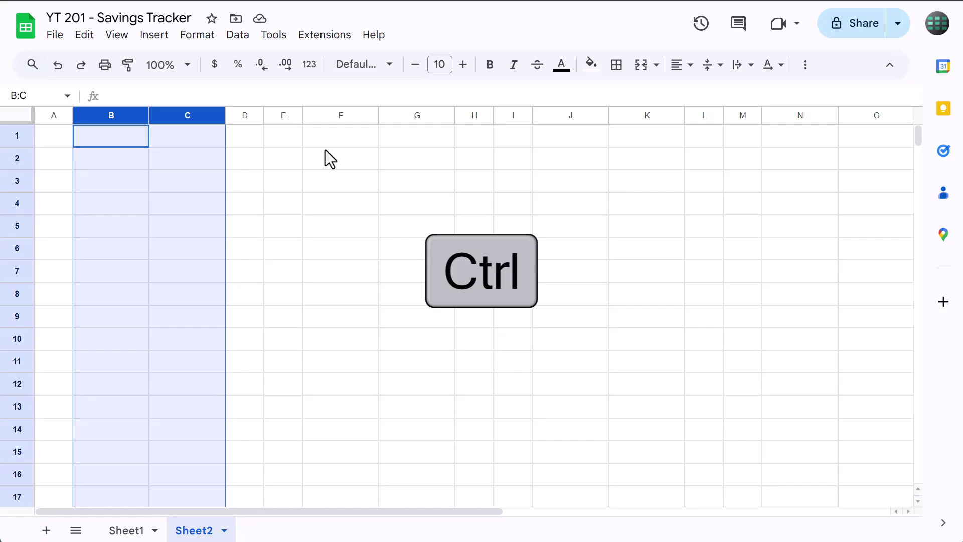
pyautogui.keyDown('ctrl'); pyautogui.click(333, 114); pyautogui.keyUp('ctrl')
pyautogui.moveTo(387, 113); pyautogui.dragTo(409, 108)
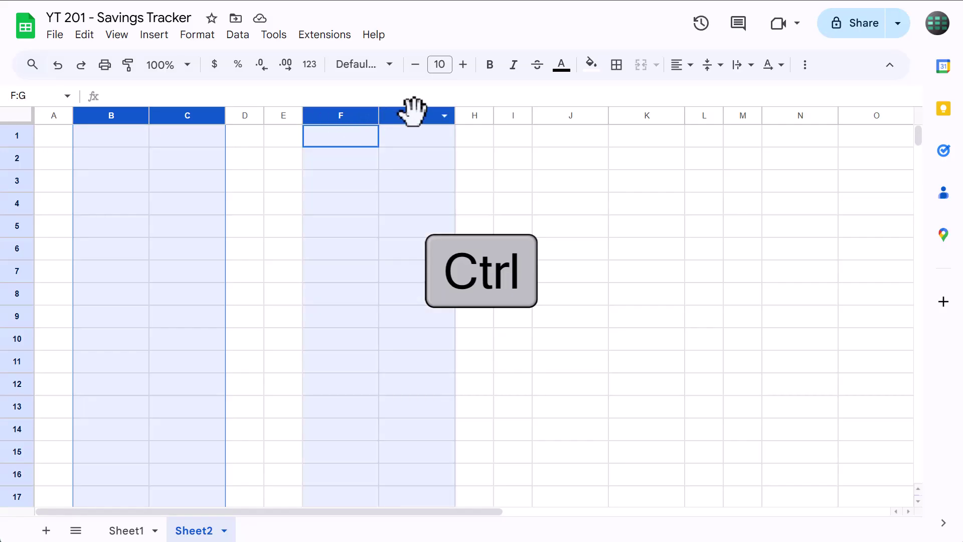
pyautogui.keyDown('ctrl'); pyautogui.click(568, 115); pyautogui.keyUp('ctrl')
pyautogui.moveTo(568, 116); pyautogui.dragTo(620, 107)
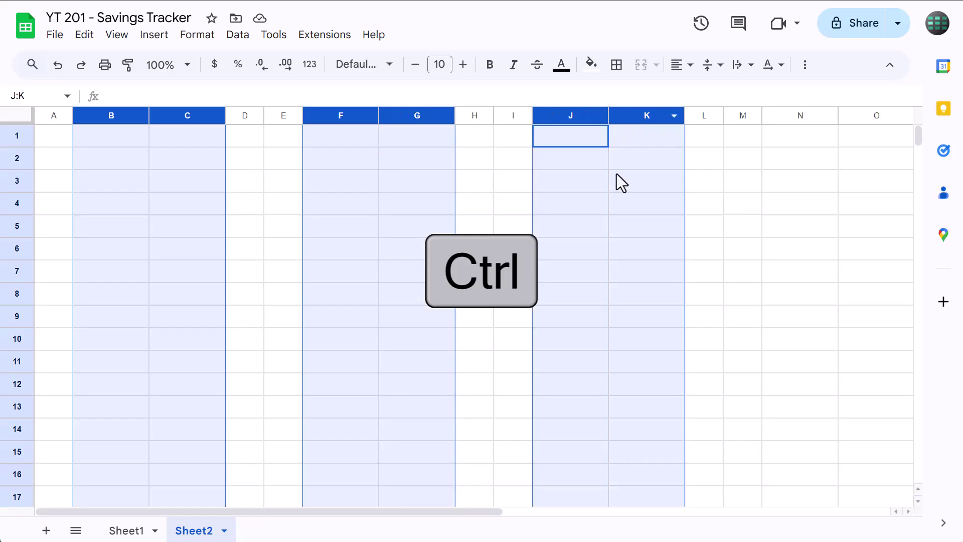
pyautogui.hscroll(5, 607, 180)
pyautogui.moveTo(500, 115); pyautogui.dragTo(580, 112)
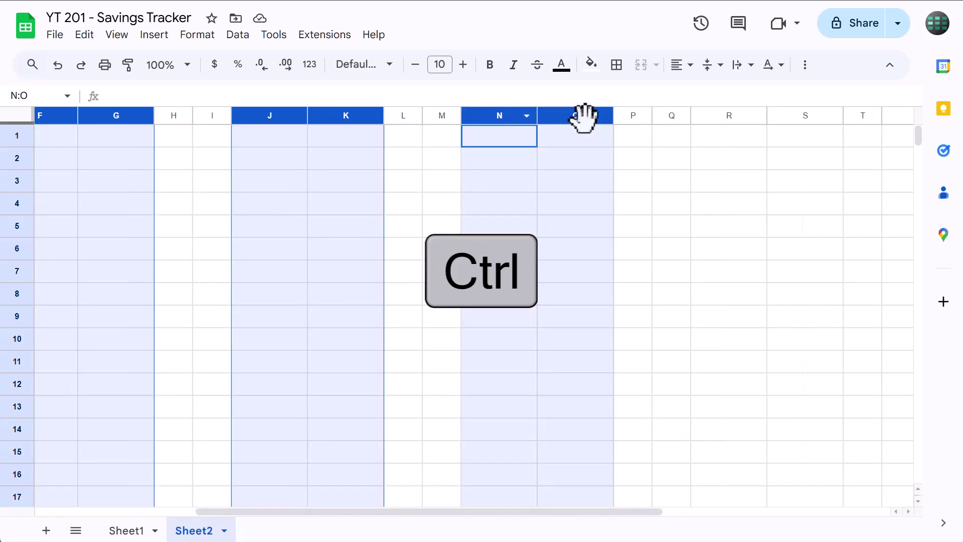
pyautogui.hscroll(4, 577, 180)
pyautogui.moveTo(507, 114); pyautogui.dragTo(564, 112)
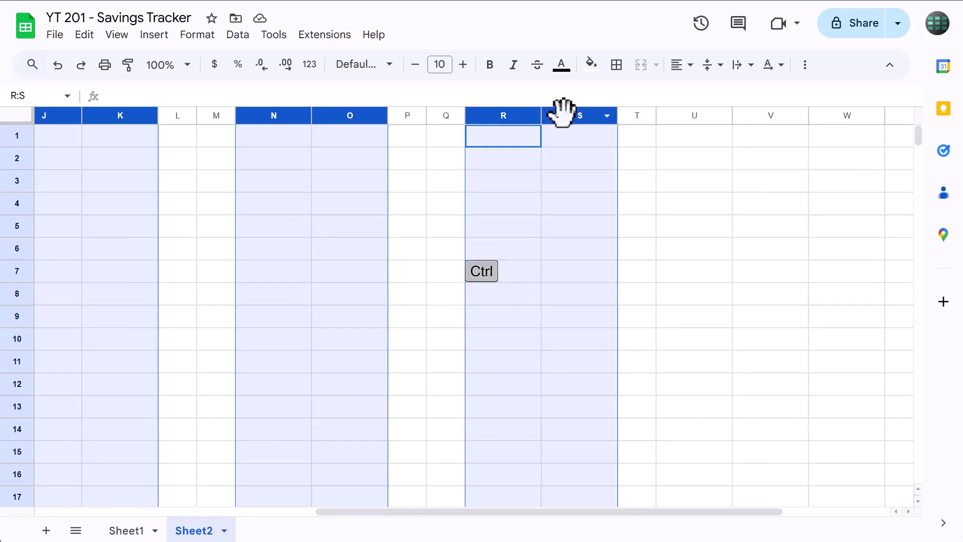
# Resize the selected columns to 125 pixels wide
pyautogui.rightClick(565, 112)
pyautogui.click(612, 206)
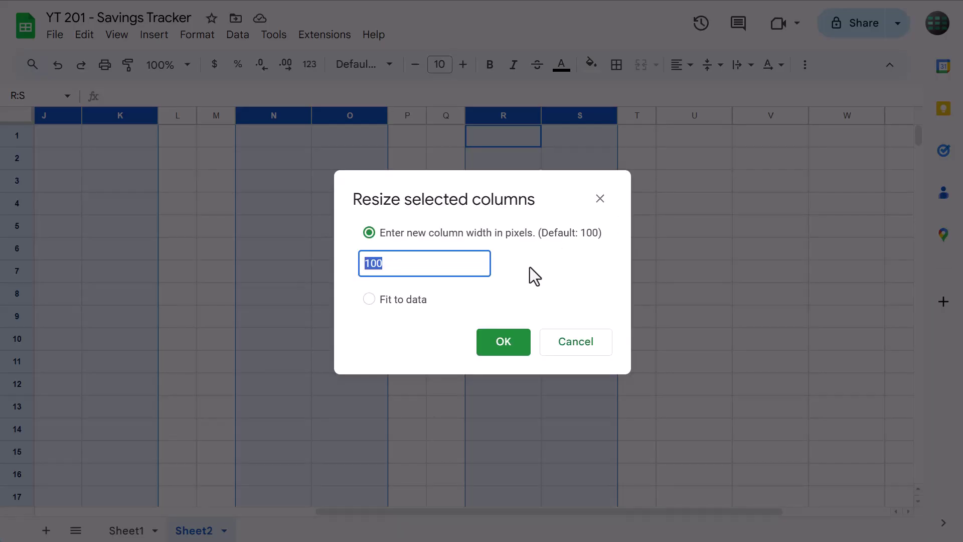
pyautogui.write('125')
pyautogui.click(506, 343)
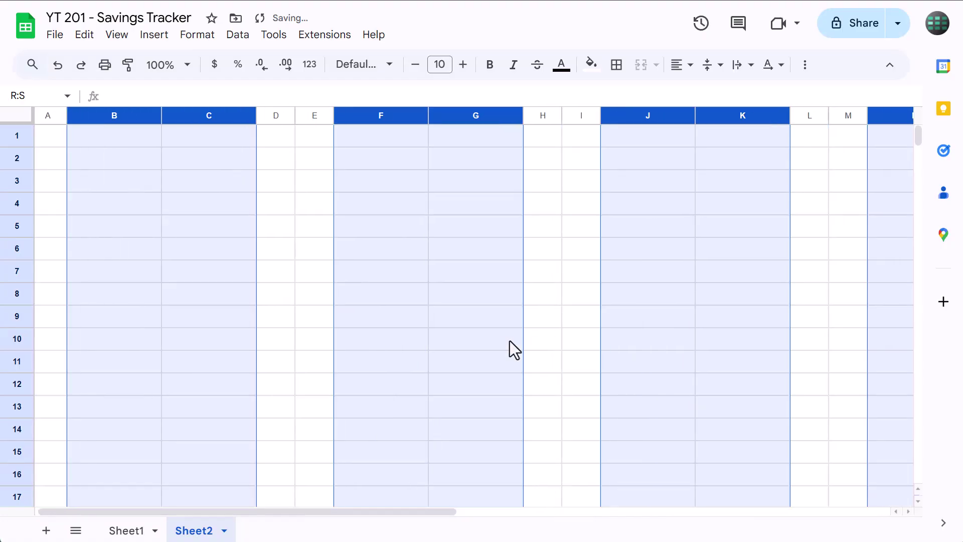
pyautogui.click(208, 202)
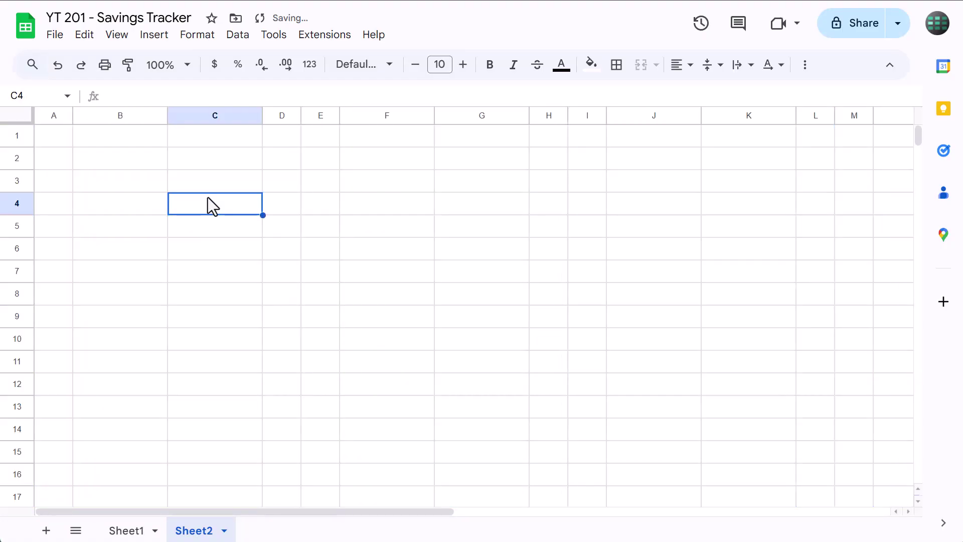
# Resize rows 3, 5, 8, 11 and 14 to 15 pixels tall
pyautogui.click(18, 181)
pyautogui.press('ctrl')
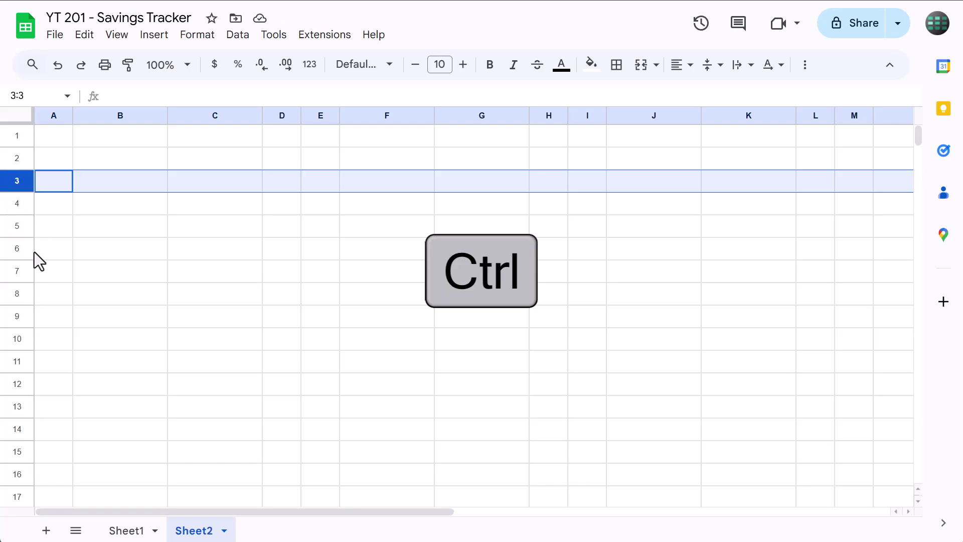
pyautogui.keyDown('ctrl'); pyautogui.click(23, 226); pyautogui.keyUp('ctrl')
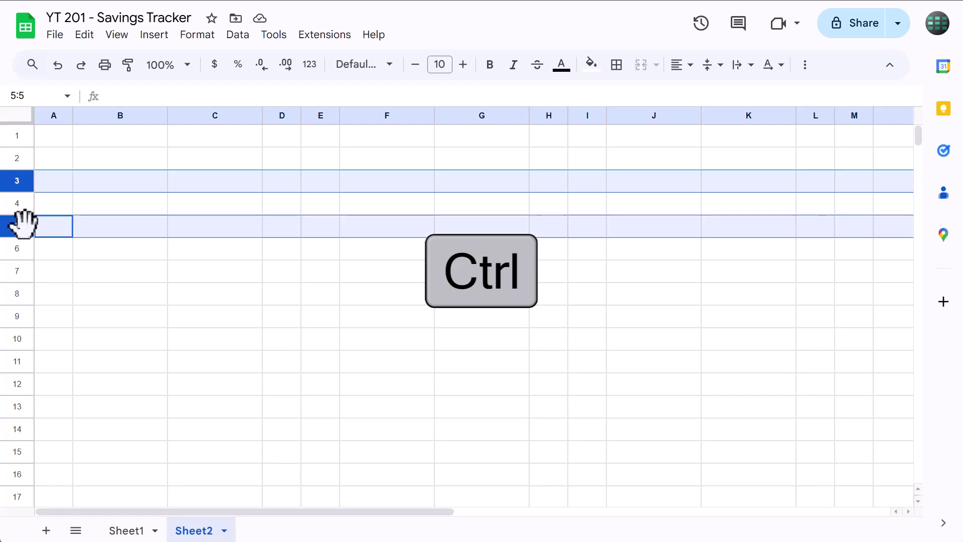
pyautogui.keyDown('ctrl'); pyautogui.click(26, 295); pyautogui.keyUp('ctrl')
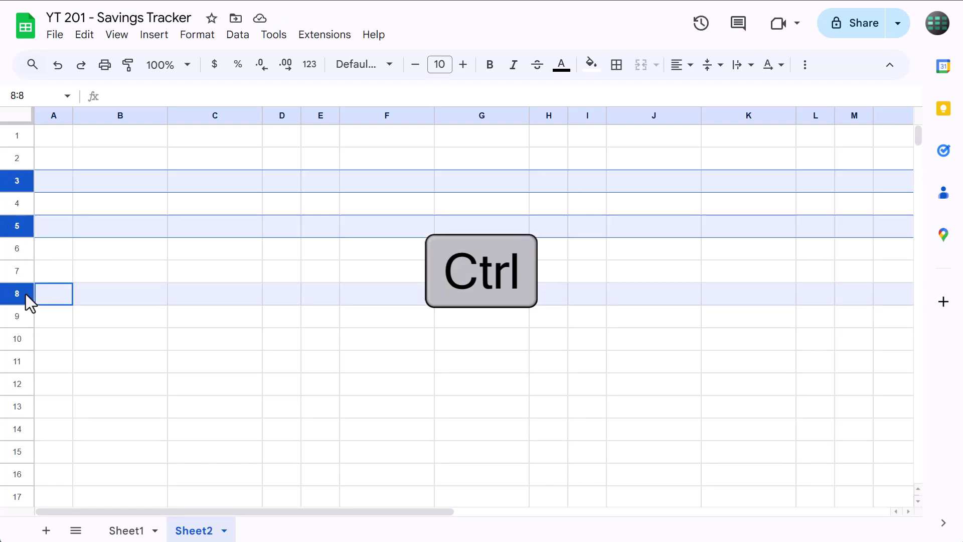
pyautogui.keyDown('ctrl'); pyautogui.click(24, 360); pyautogui.keyUp('ctrl')
pyautogui.keyDown('ctrl'); pyautogui.click(20, 429); pyautogui.keyUp('ctrl')
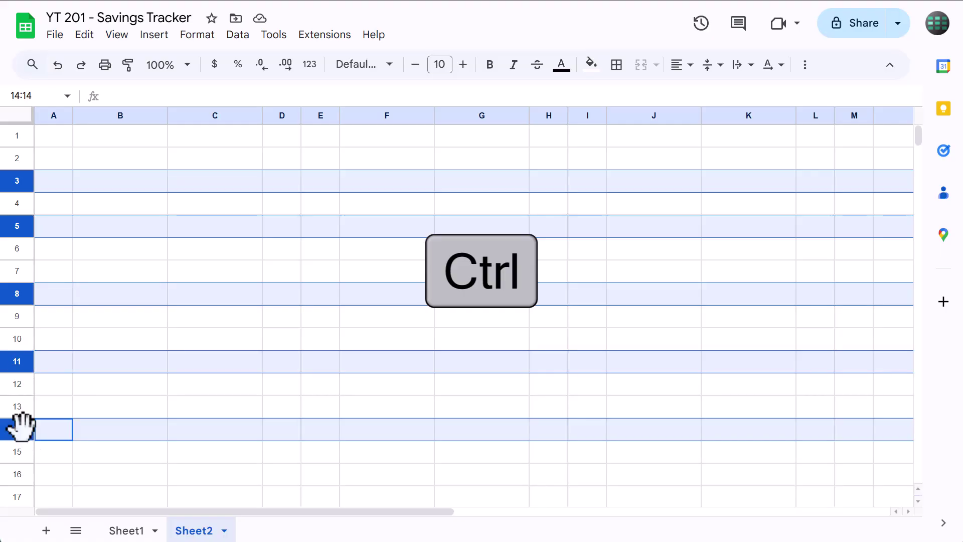
pyautogui.rightClick(21, 428)
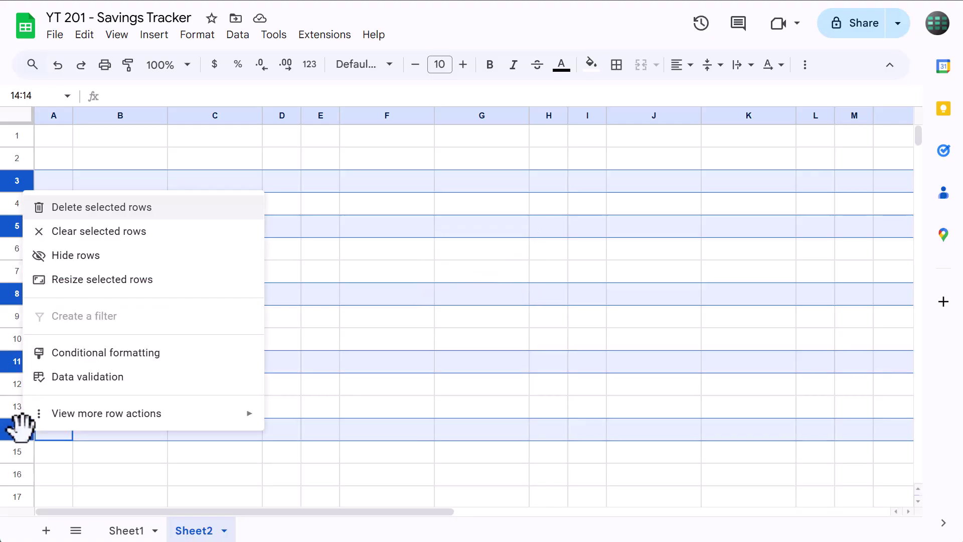
pyautogui.click(147, 281)
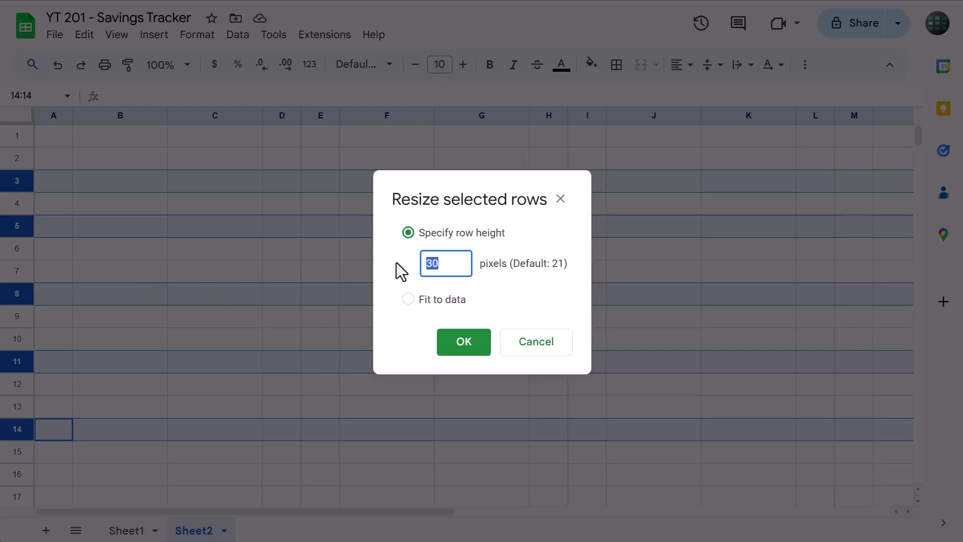
pyautogui.write('15')
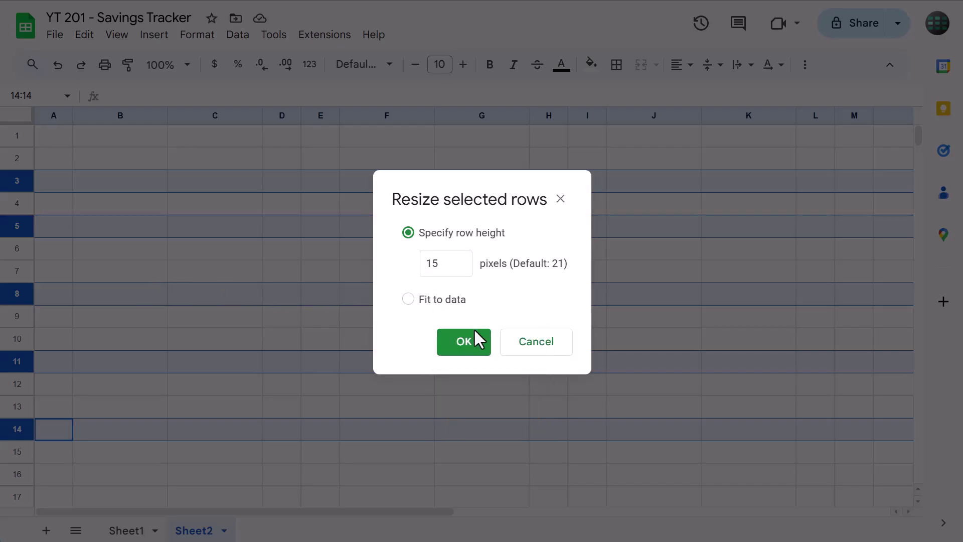
pyautogui.click(476, 343)
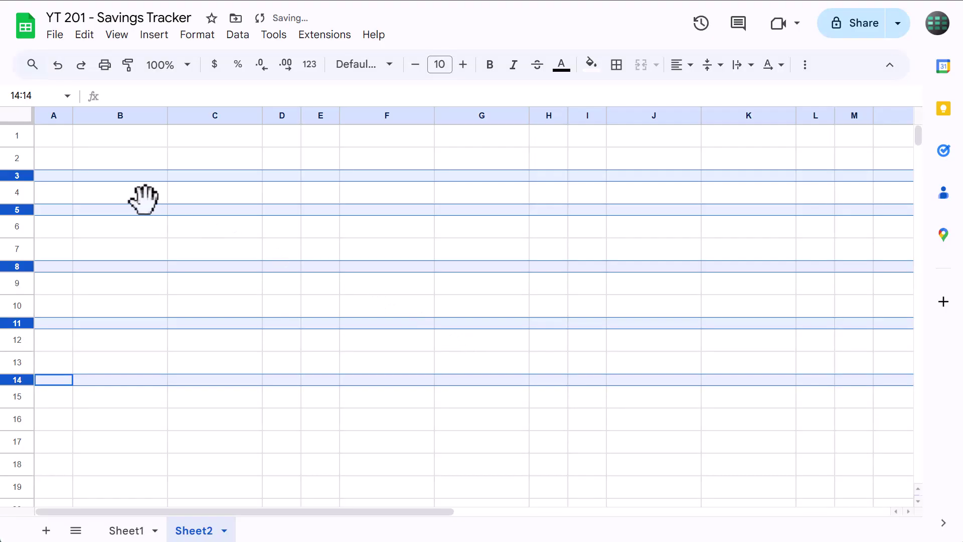
# Resize row 4 to 40 pixels tall
pyautogui.click(19, 192)
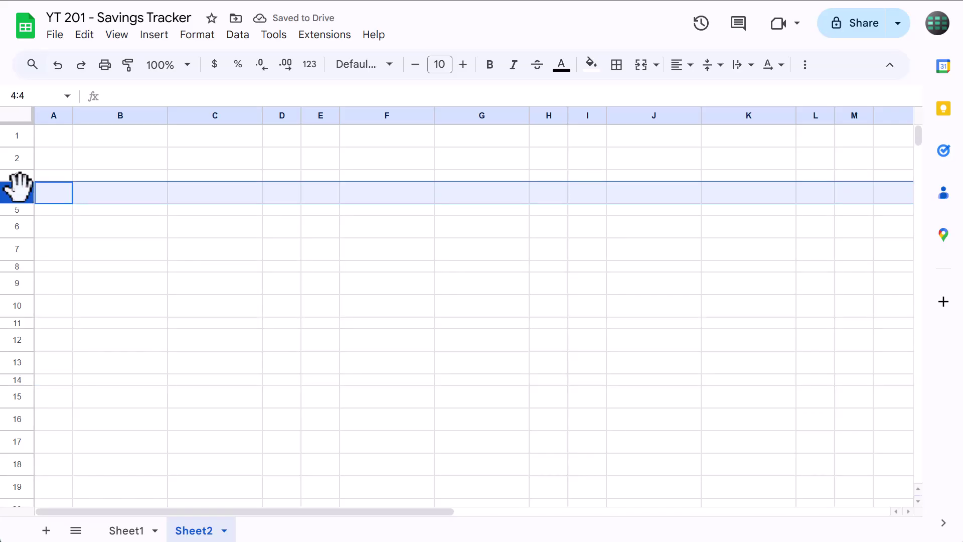
pyautogui.rightClick(16, 187)
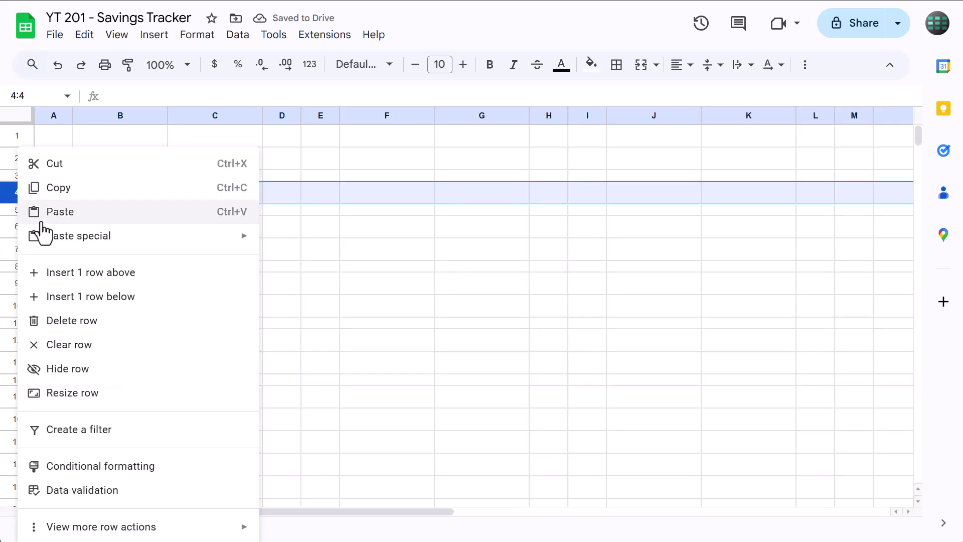
pyautogui.click(63, 394)
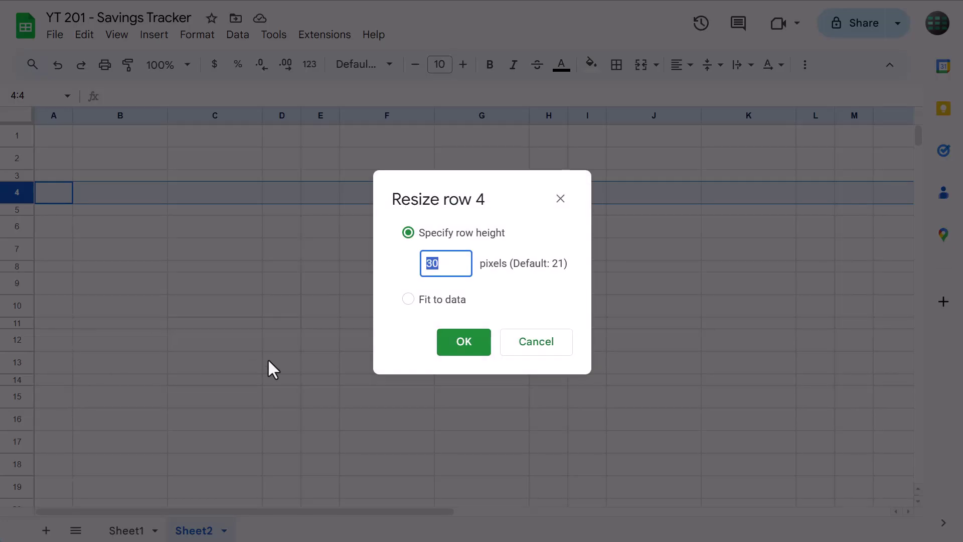
pyautogui.write('40')
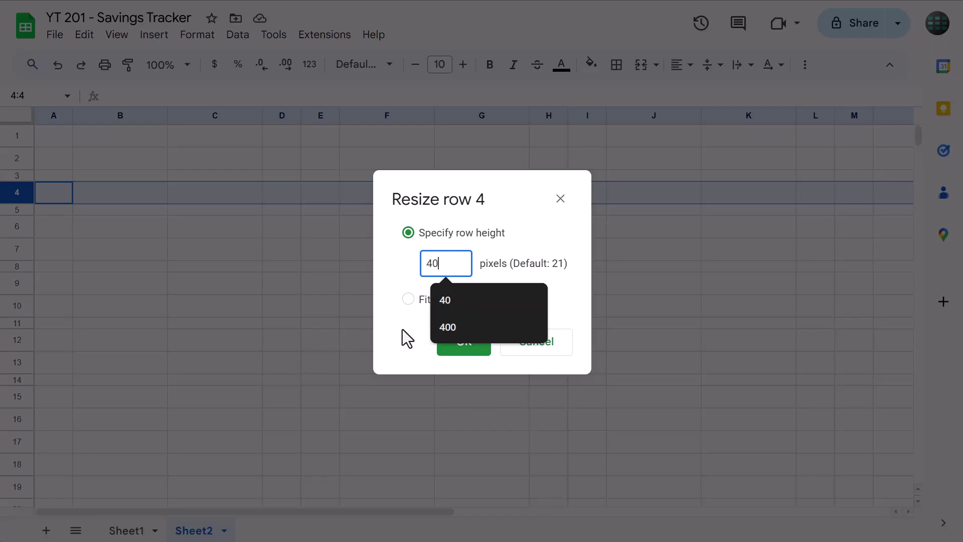
pyautogui.click(426, 338)
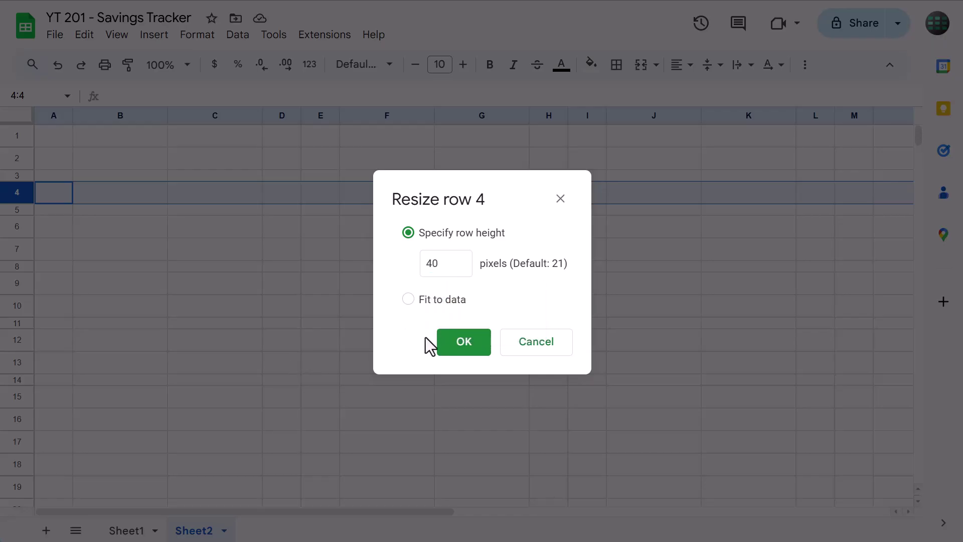
pyautogui.click(459, 344)
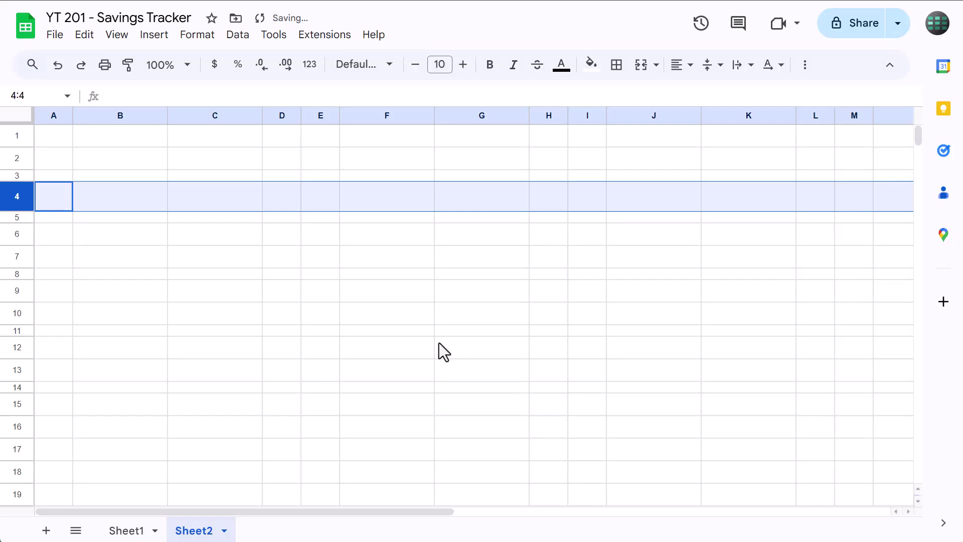
# Fill every cell on Sheet2 with the custom light grey f1f3f4
pyautogui.click(112, 236)
pyautogui.click(27, 116)
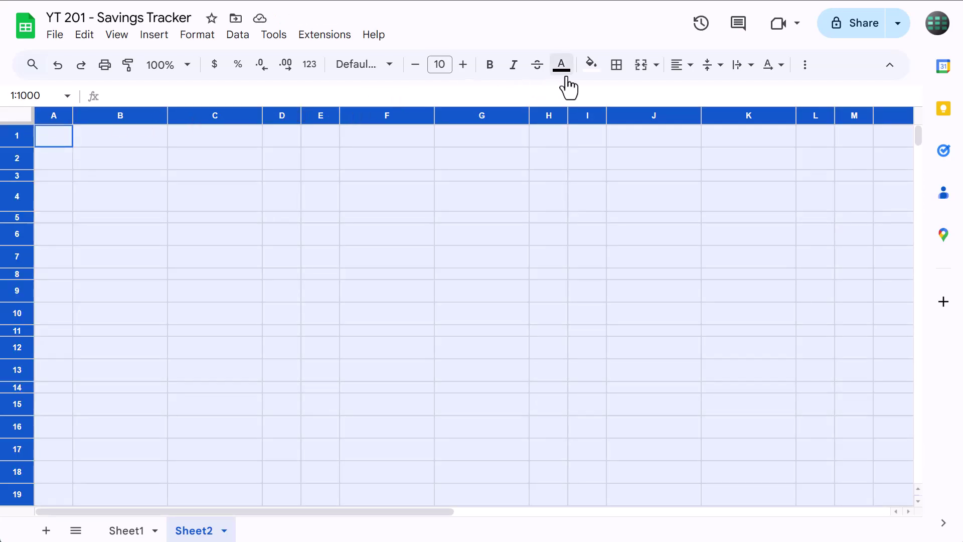
pyautogui.click(592, 65)
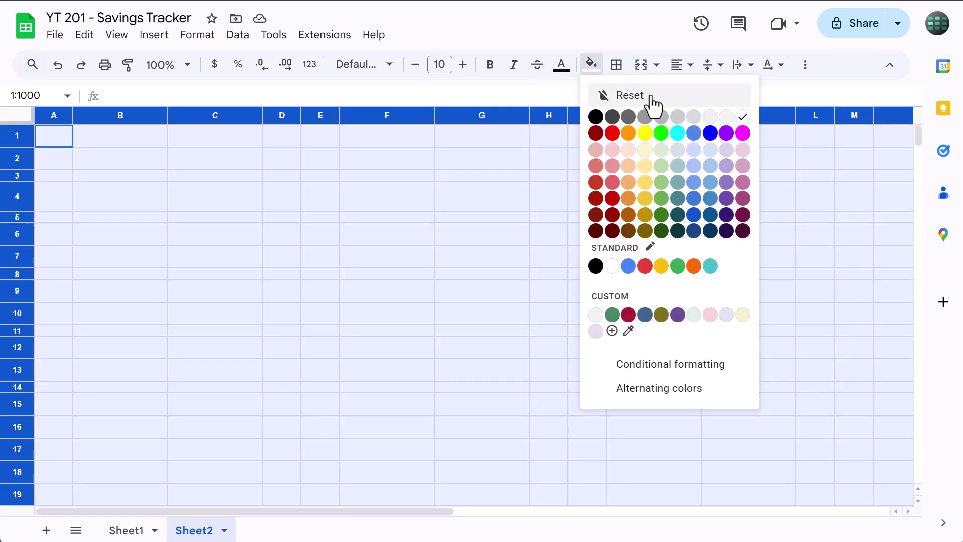
pyautogui.click(612, 330)
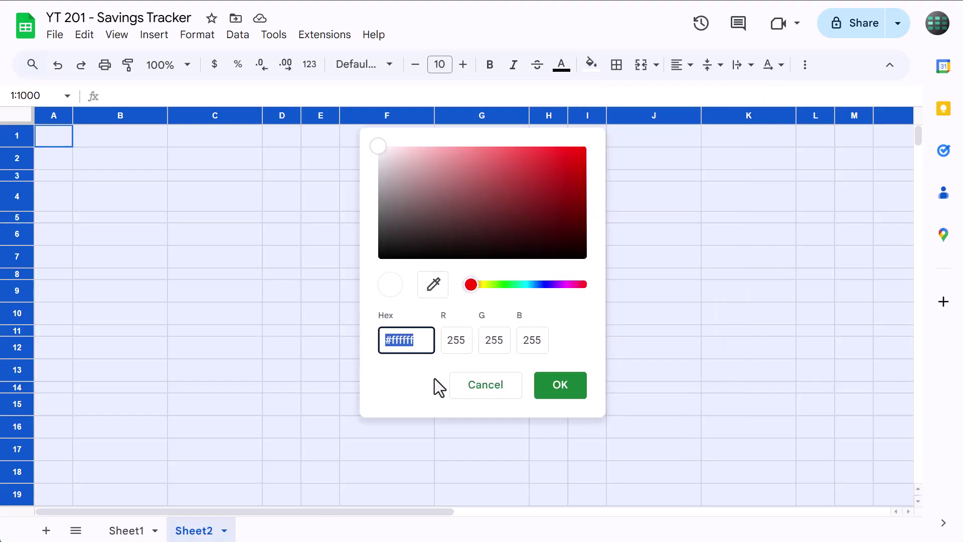
pyautogui.write('f1f3')
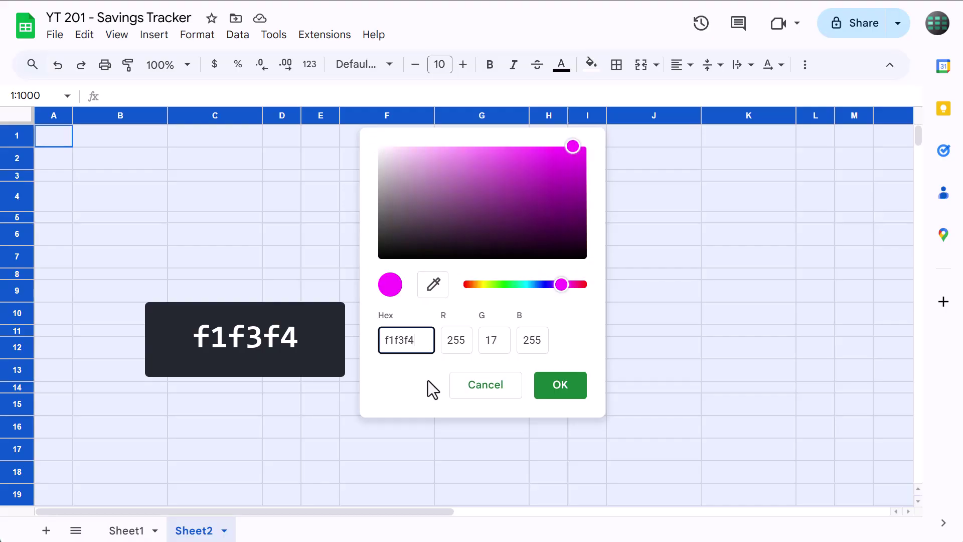
pyautogui.write('f4')
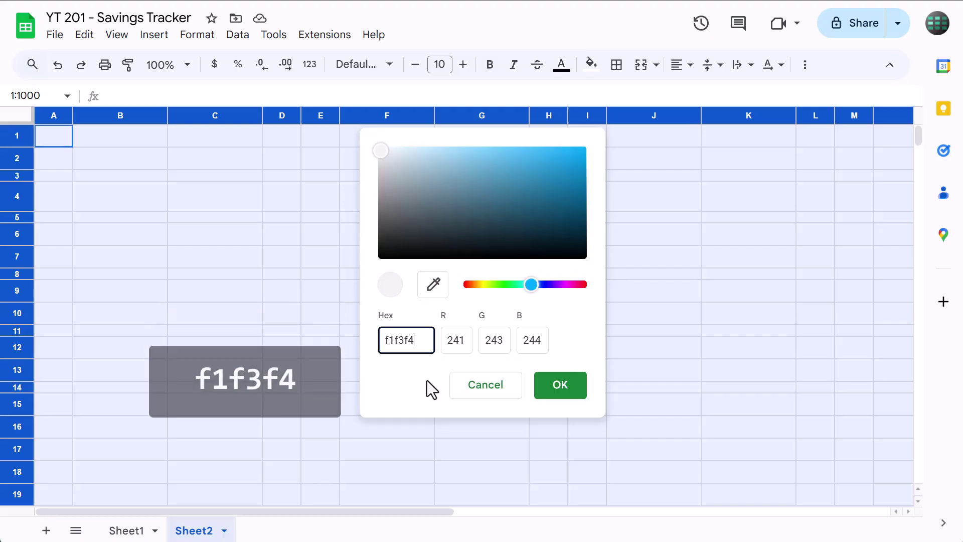
pyautogui.click(550, 391)
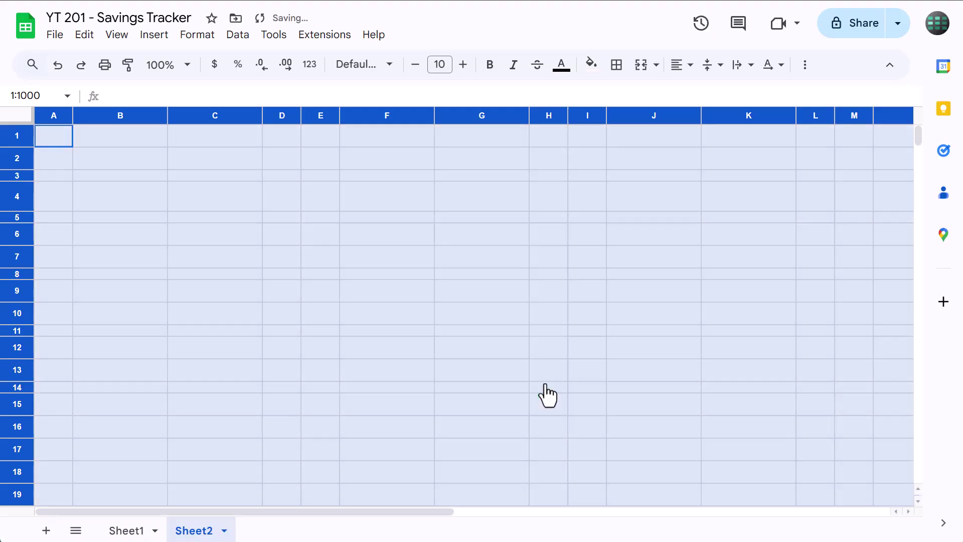
# Select B2:D2 and make its text bold at 12 point
pyautogui.click(137, 152)
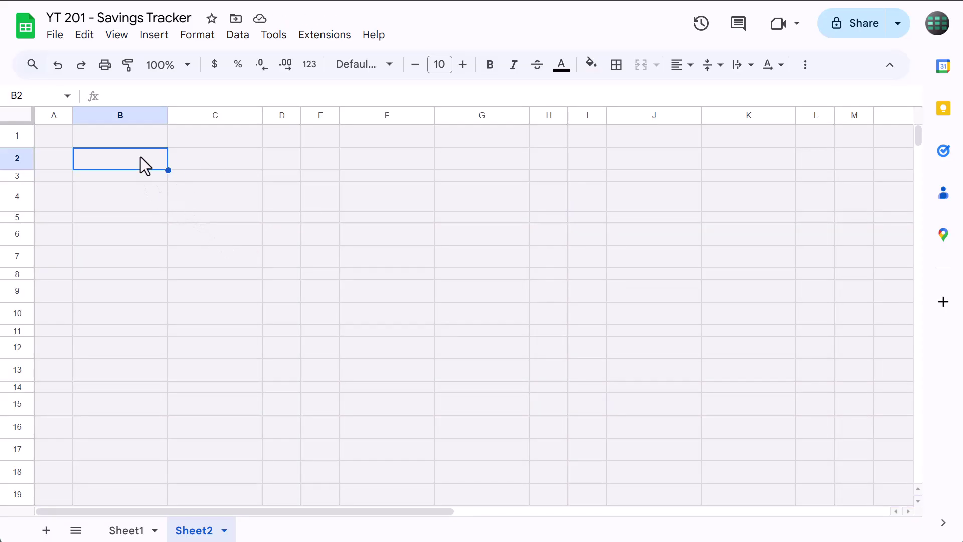
pyautogui.moveTo(140, 157); pyautogui.dragTo(283, 156)
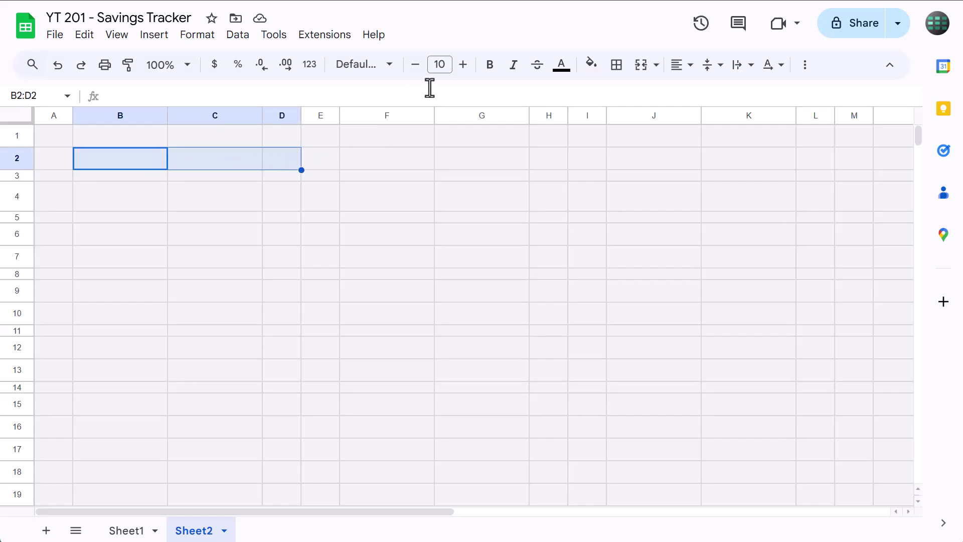
pyautogui.click(463, 66)
pyautogui.click(463, 66)
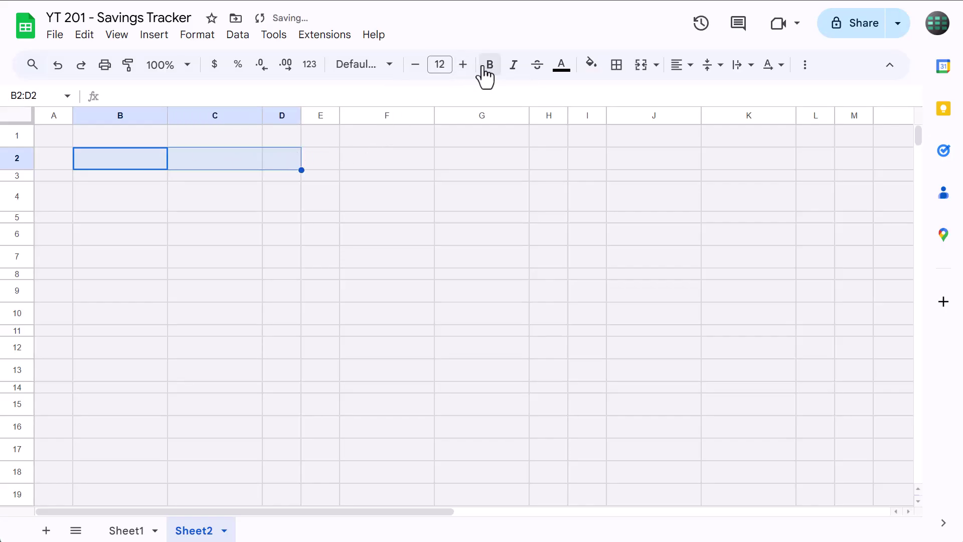
pyautogui.click(491, 76)
# Add grey borders to all B2:D2 cells, merge them and centre the text
pyautogui.click(620, 67)
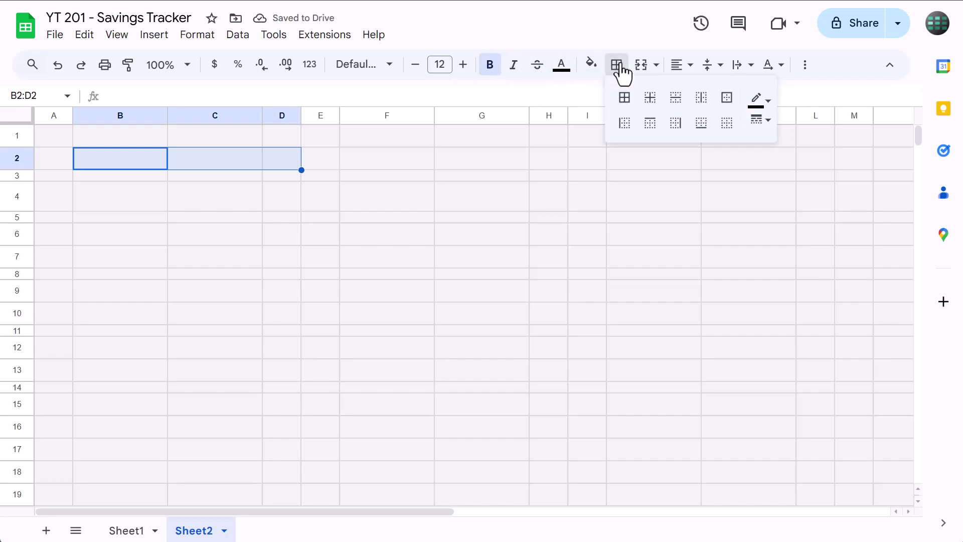
pyautogui.click(758, 100)
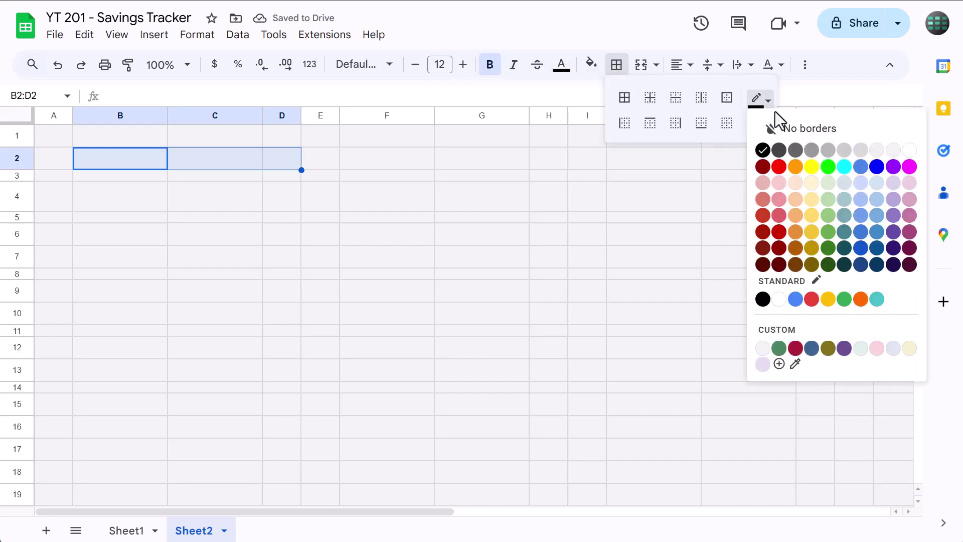
pyautogui.click(827, 150)
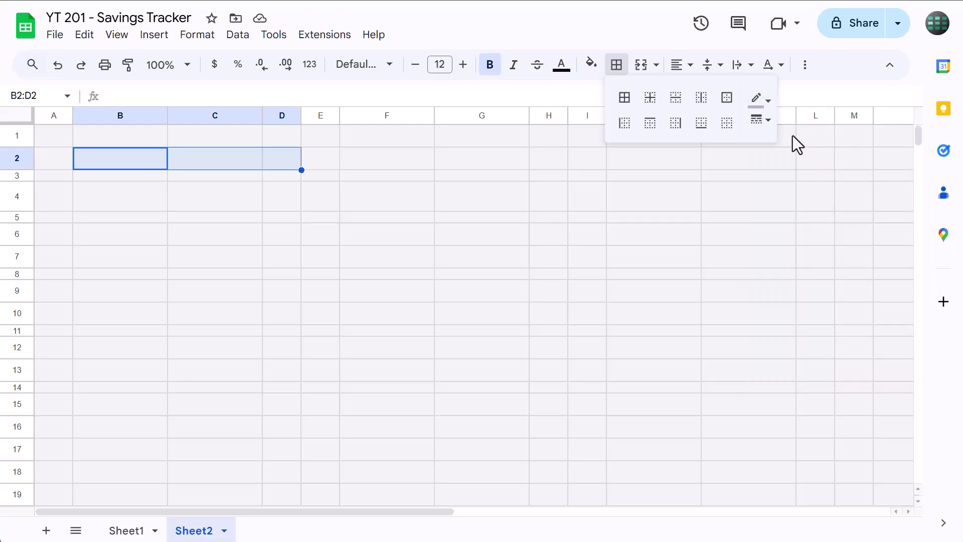
pyautogui.click(625, 98)
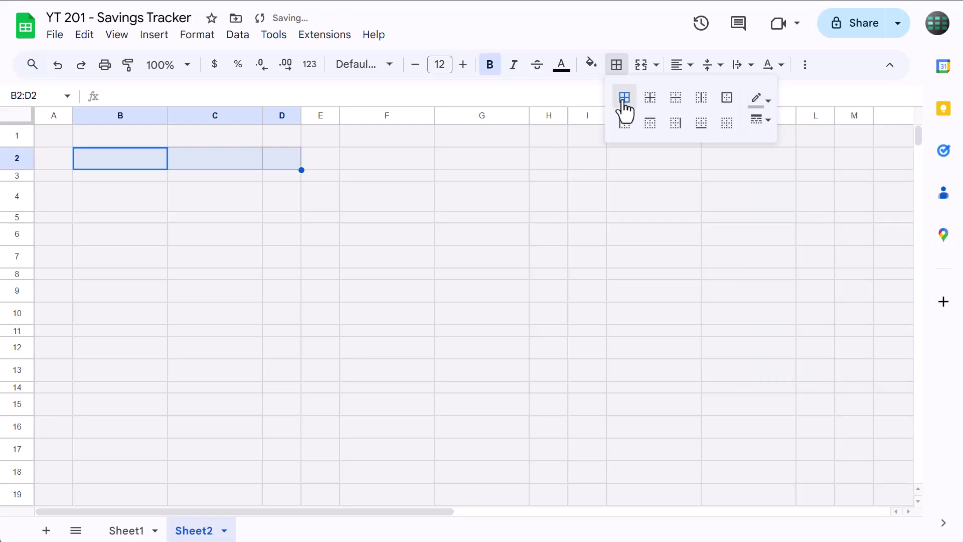
pyautogui.click(643, 66)
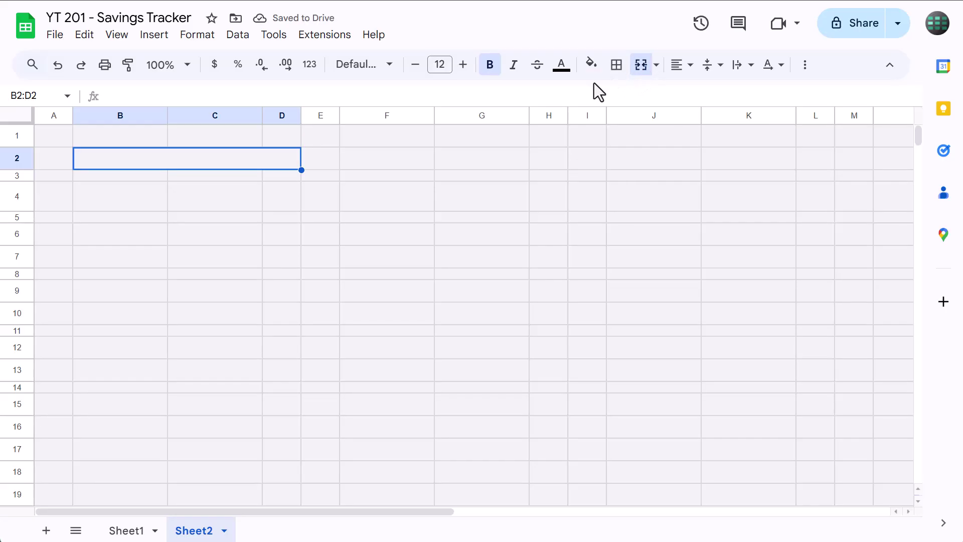
pyautogui.click(680, 65)
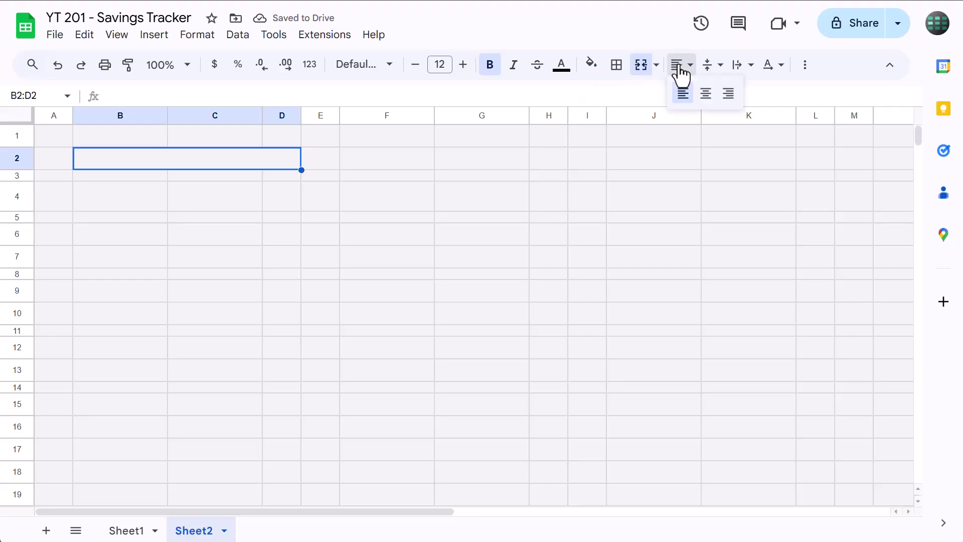
pyautogui.click(707, 95)
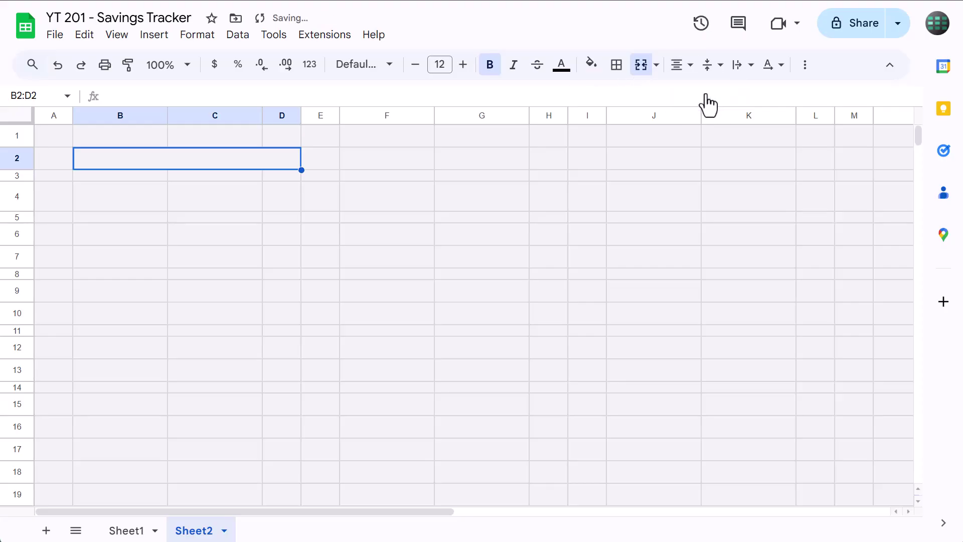
# Fill the merged B2:D2 header with custom colour deede4
pyautogui.click(594, 70)
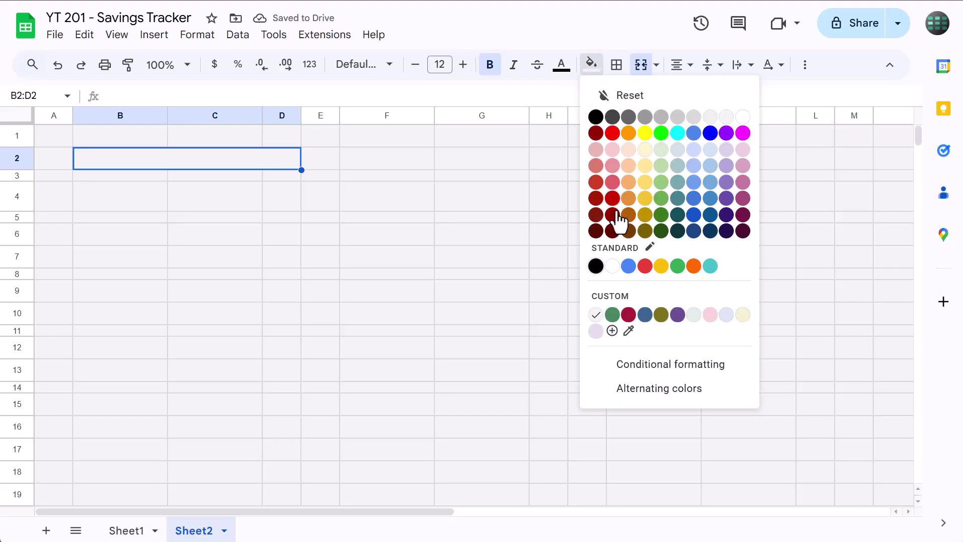
pyautogui.click(612, 331)
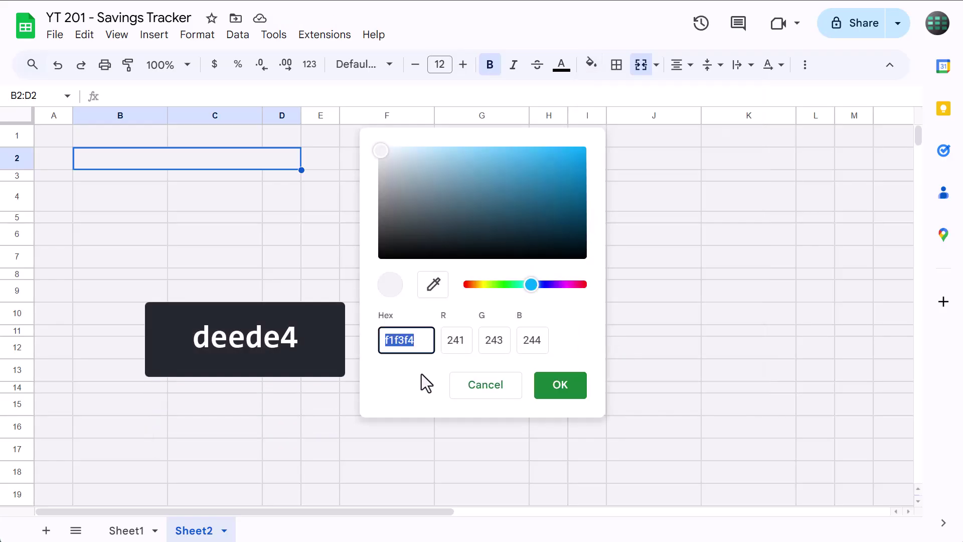
pyautogui.write('deede4')
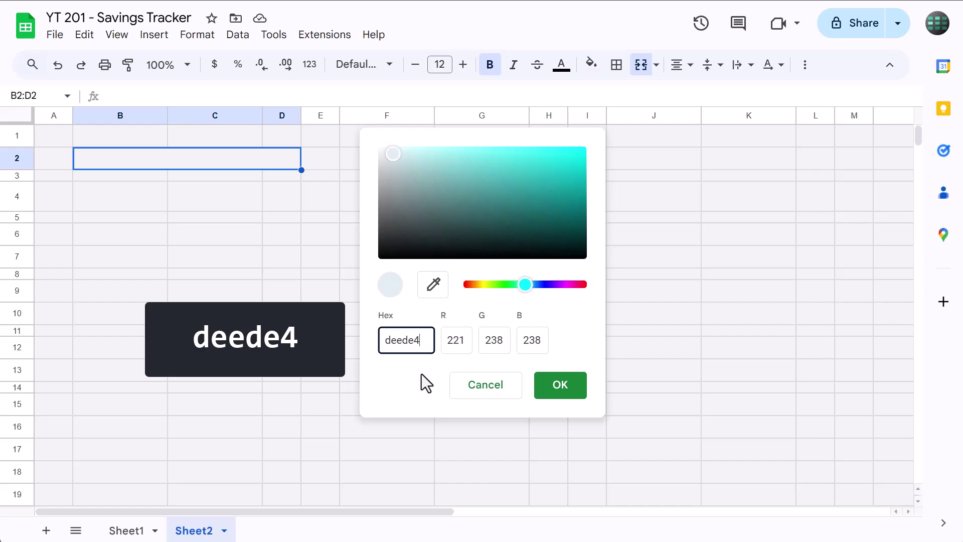
pyautogui.click(559, 389)
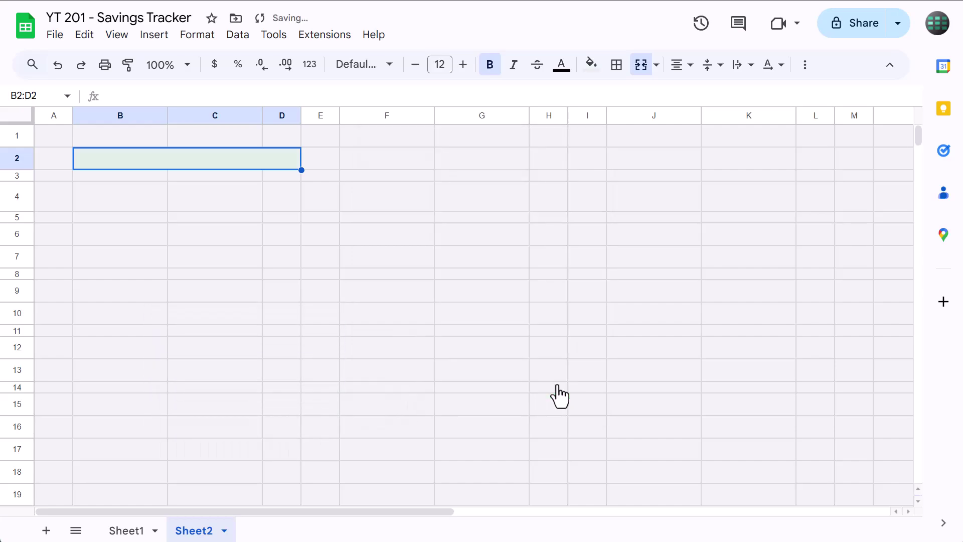
# Enter the label 'Goal 1' in the merged header cell
pyautogui.click(154, 198)
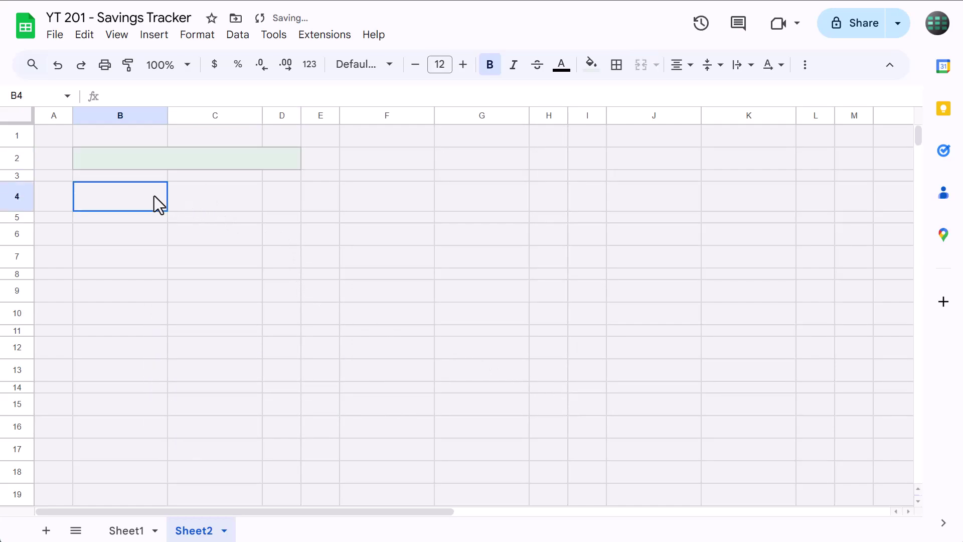
pyautogui.click(165, 154)
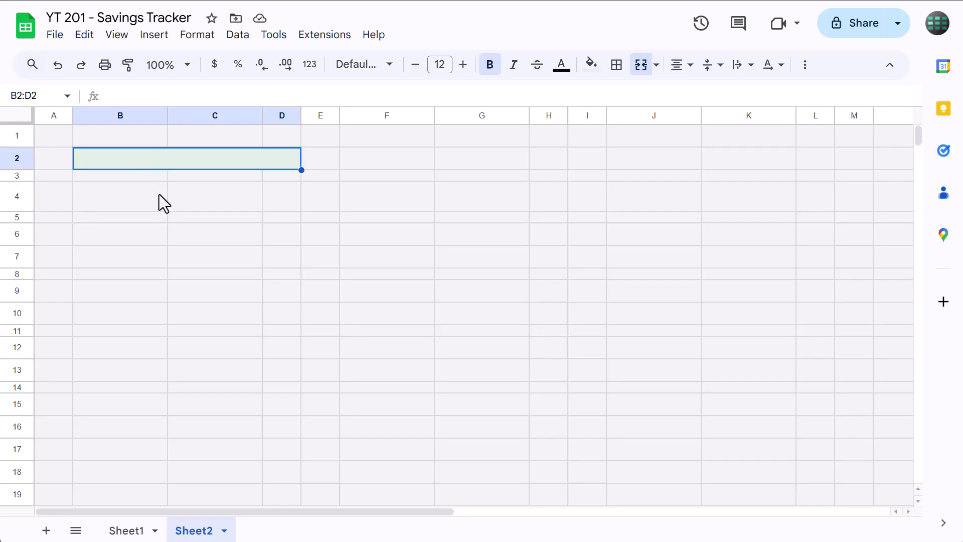
pyautogui.write('Goal 1')
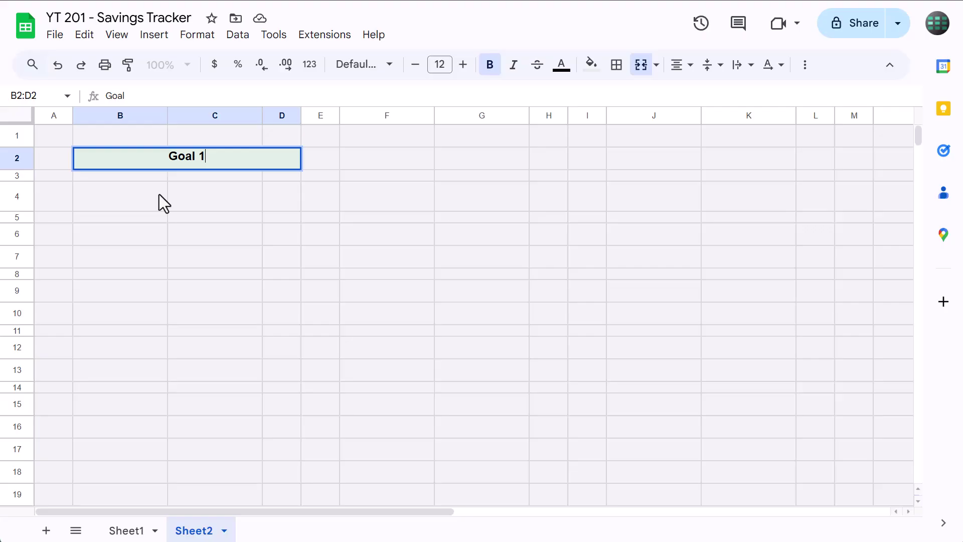
pyautogui.press('Return')
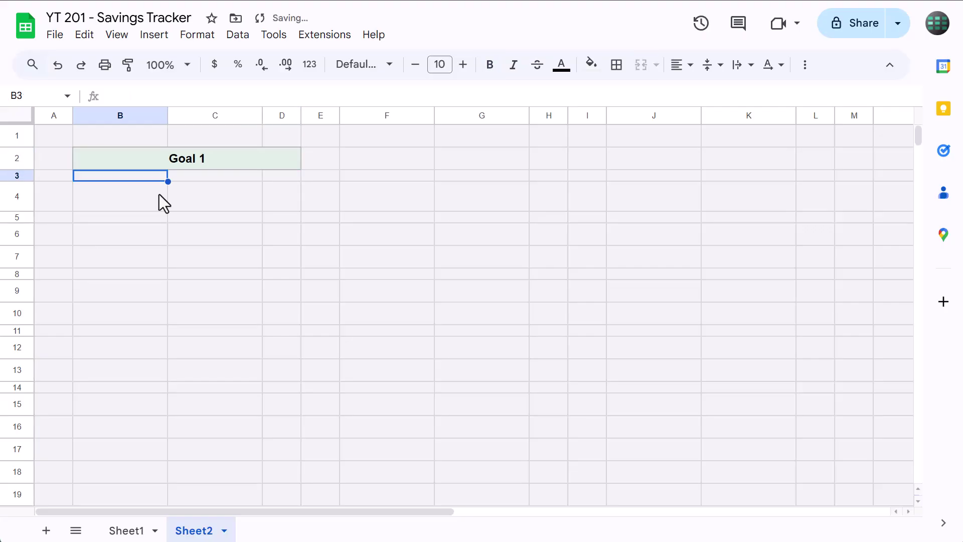
# Make B4:D4 bold, 11-point, centred text with borders on every cell
pyautogui.moveTo(109, 197); pyautogui.dragTo(305, 203)
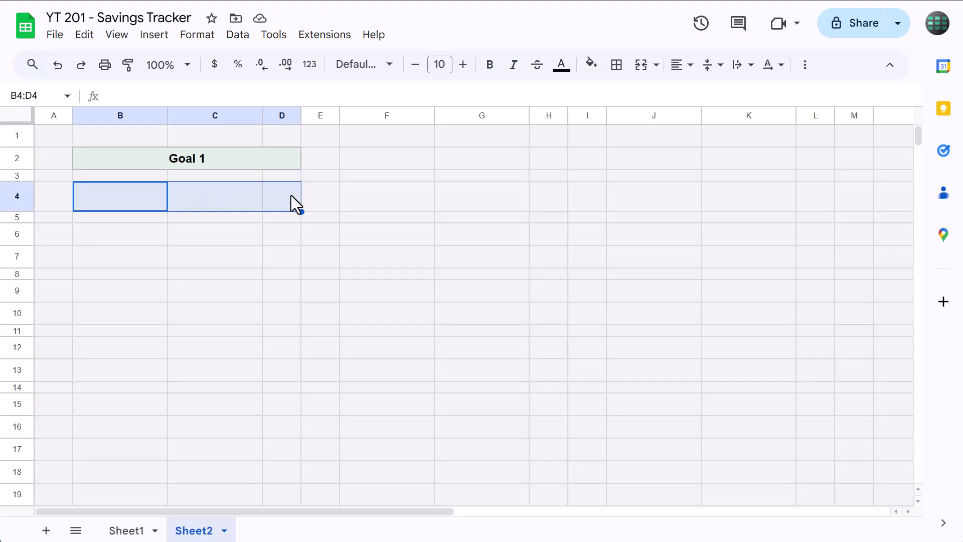
pyautogui.click(463, 66)
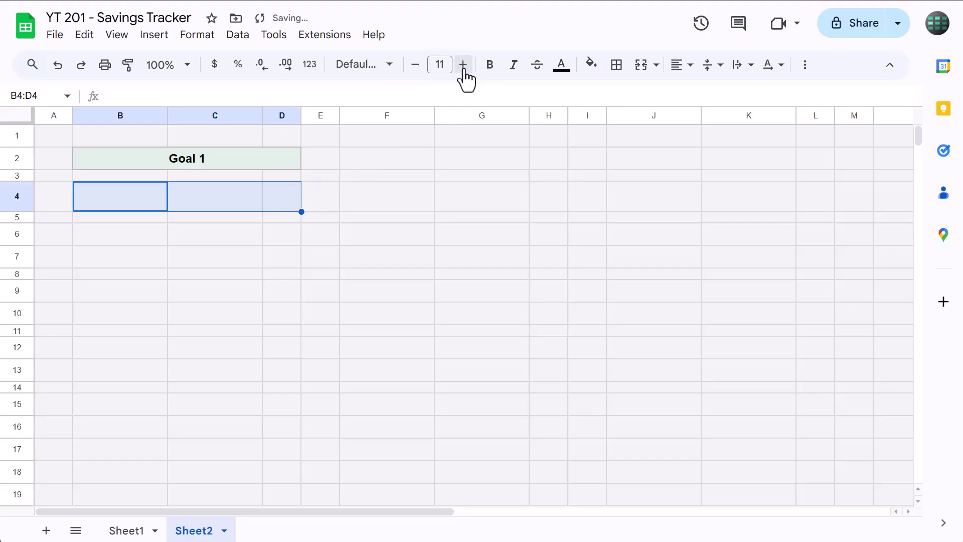
pyautogui.click(492, 65)
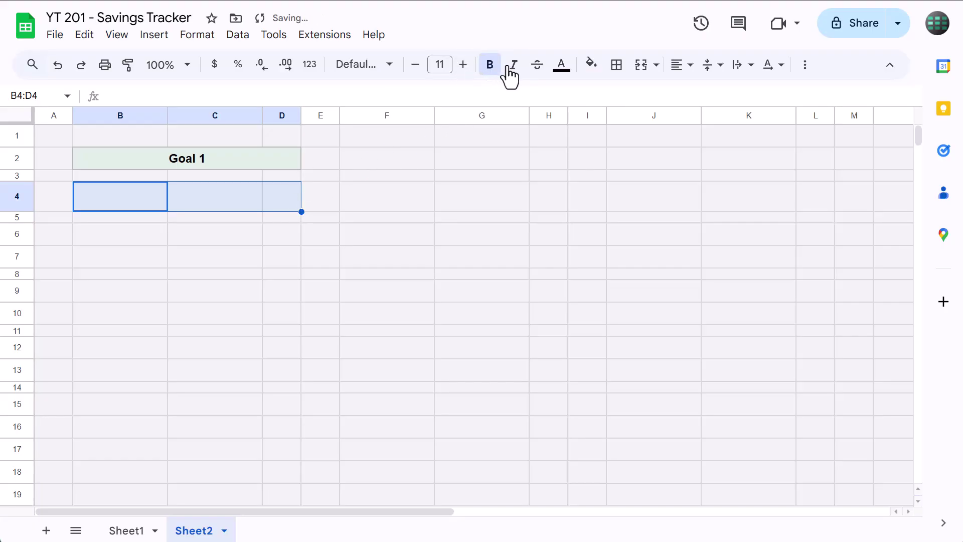
pyautogui.click(617, 67)
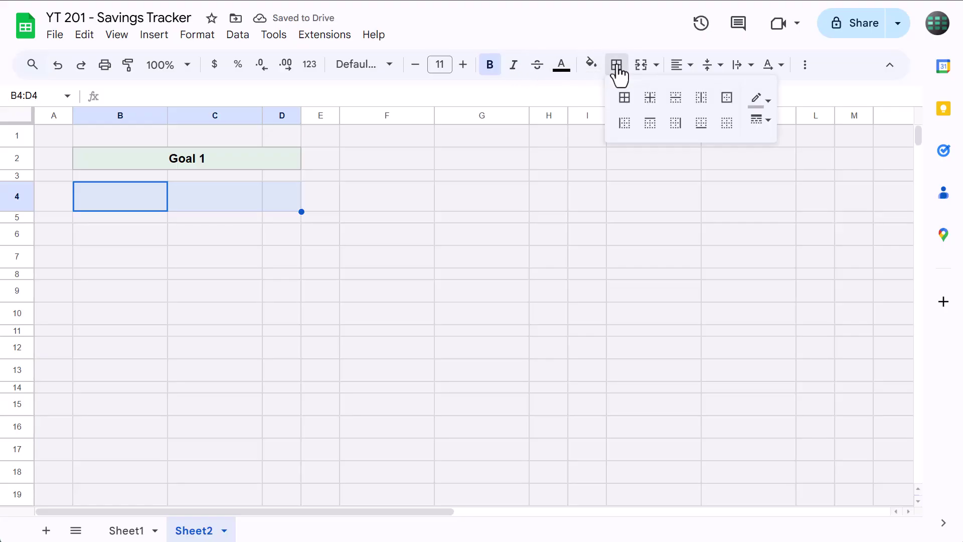
pyautogui.click(624, 98)
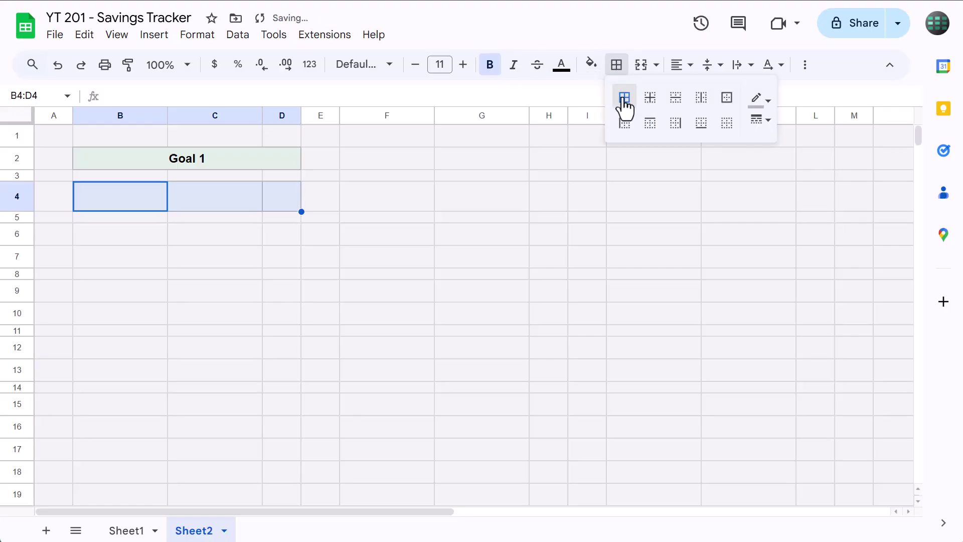
pyautogui.click(686, 66)
pyautogui.click(706, 94)
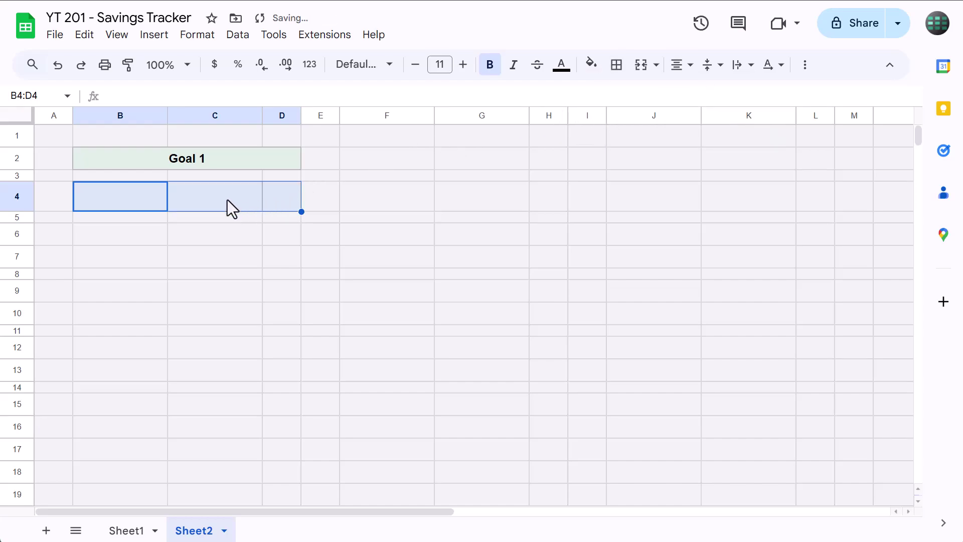
# Select B4:C4 and reset its fill colour
pyautogui.moveTo(150, 204); pyautogui.dragTo(206, 199)
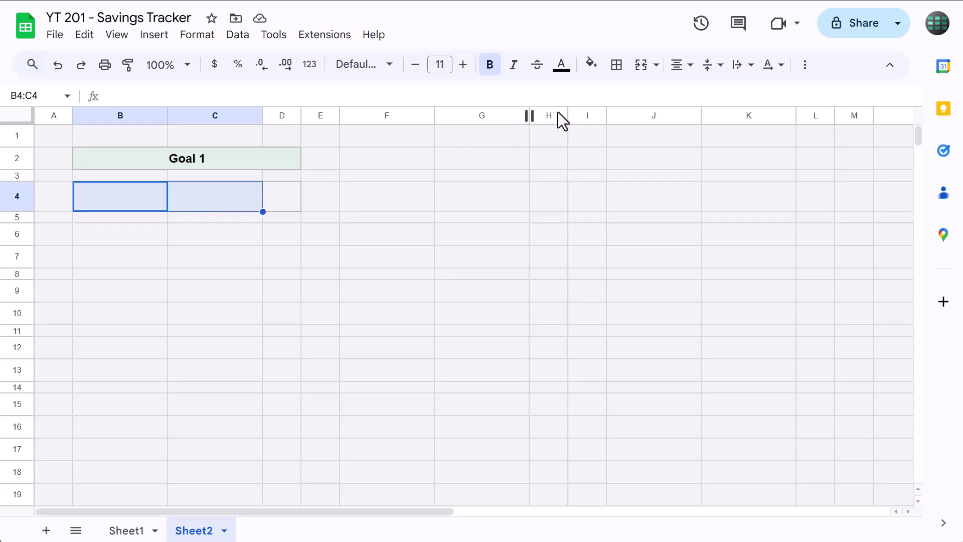
pyautogui.click(591, 65)
pyautogui.click(604, 96)
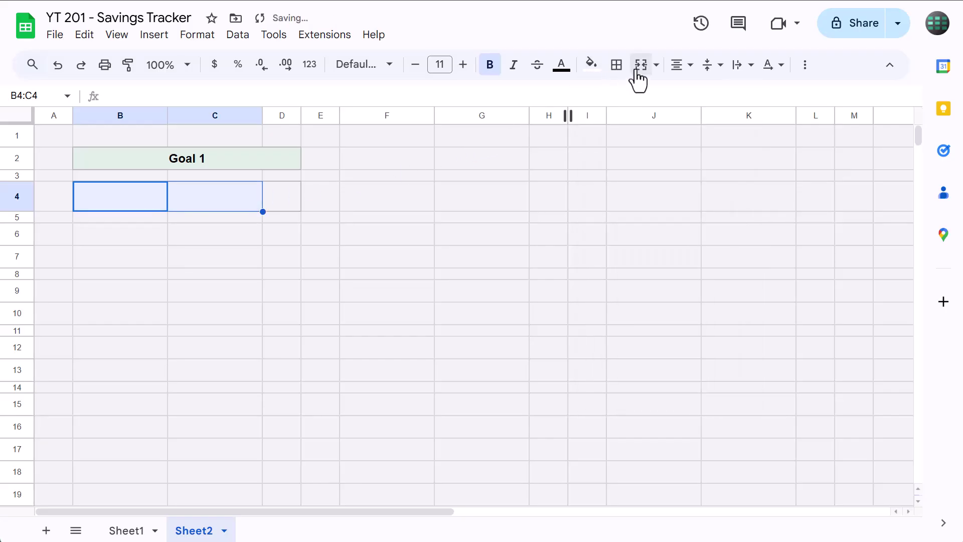
# Merge B4:C4 and fill D4 with a light grey-green colour
pyautogui.click(641, 70)
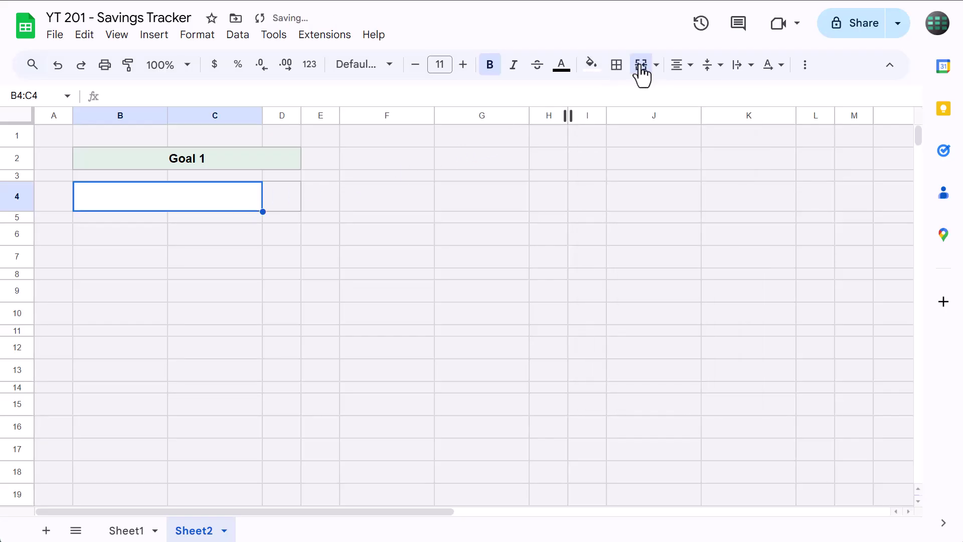
pyautogui.click(278, 203)
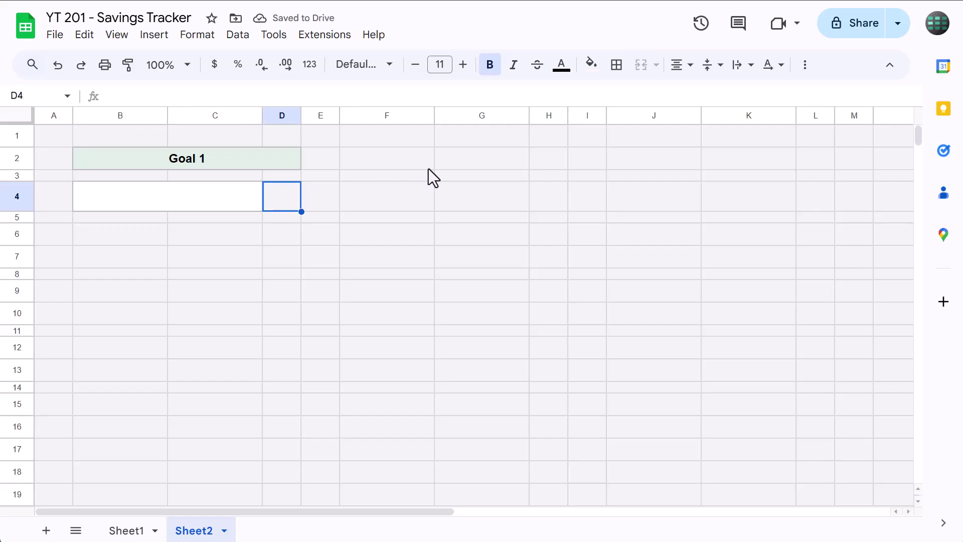
pyautogui.click(593, 65)
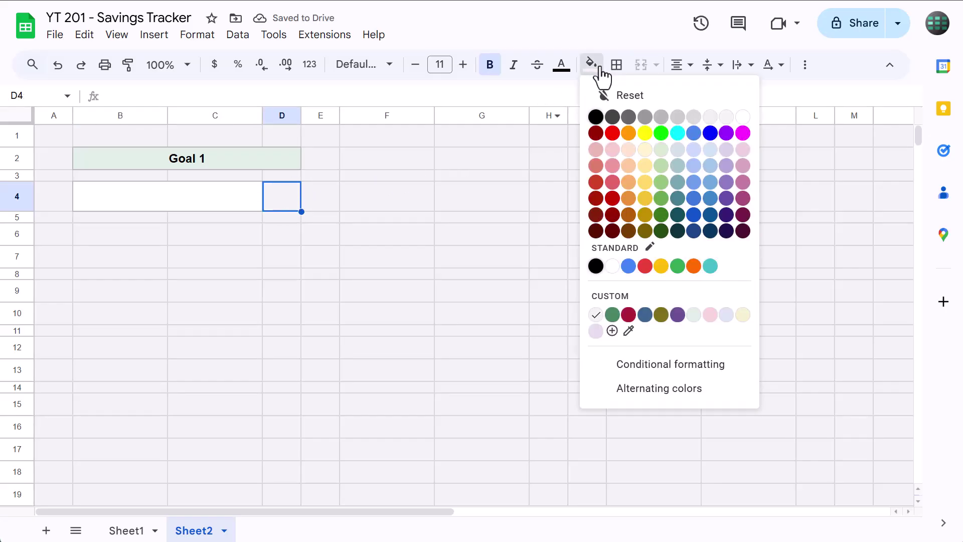
pyautogui.click(693, 315)
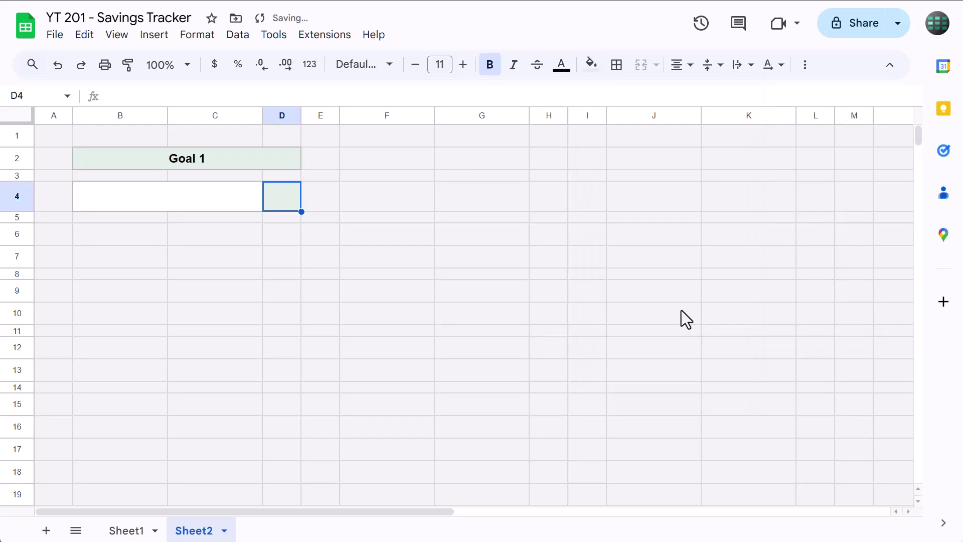
# Set D4's text colour to the custom green 488460
pyautogui.click(561, 68)
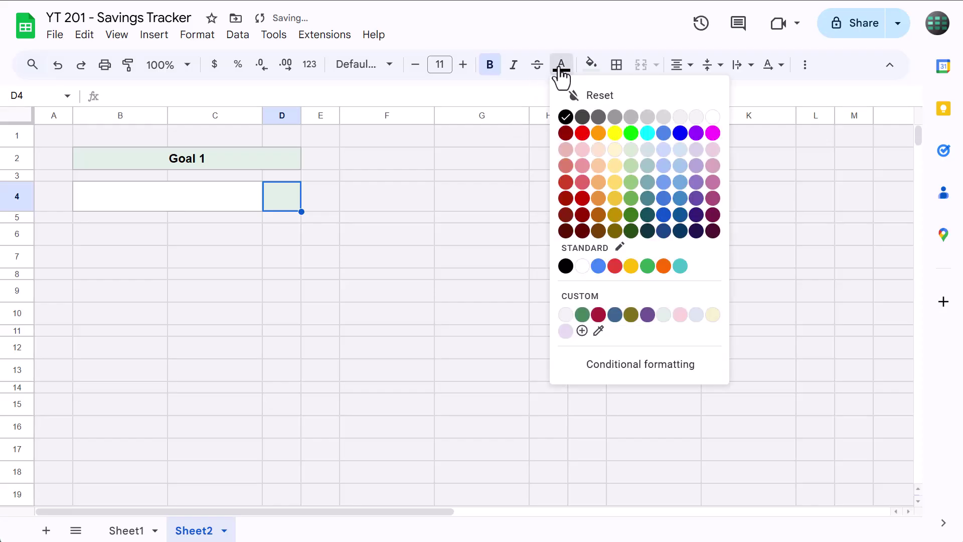
pyautogui.click(582, 331)
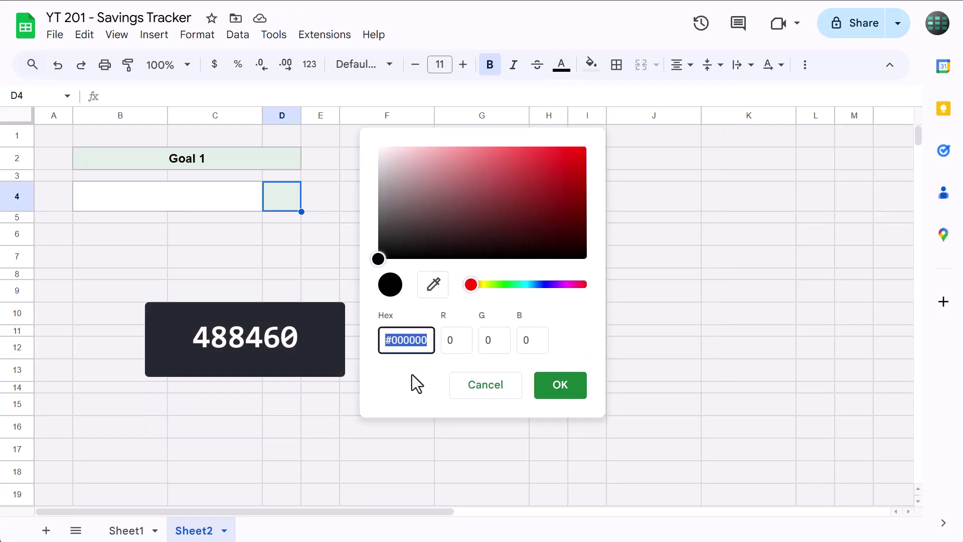
pyautogui.write('4')
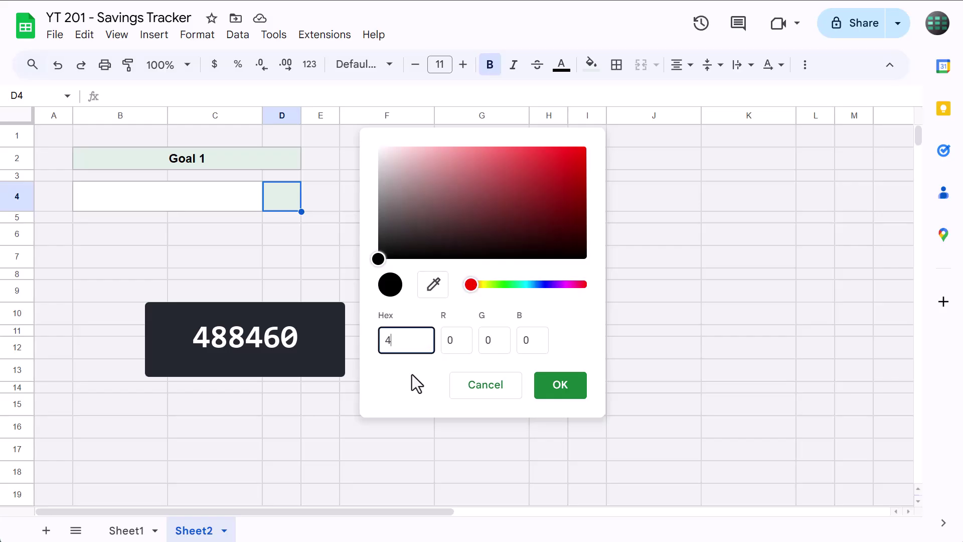
pyautogui.write('88460')
pyautogui.click(560, 385)
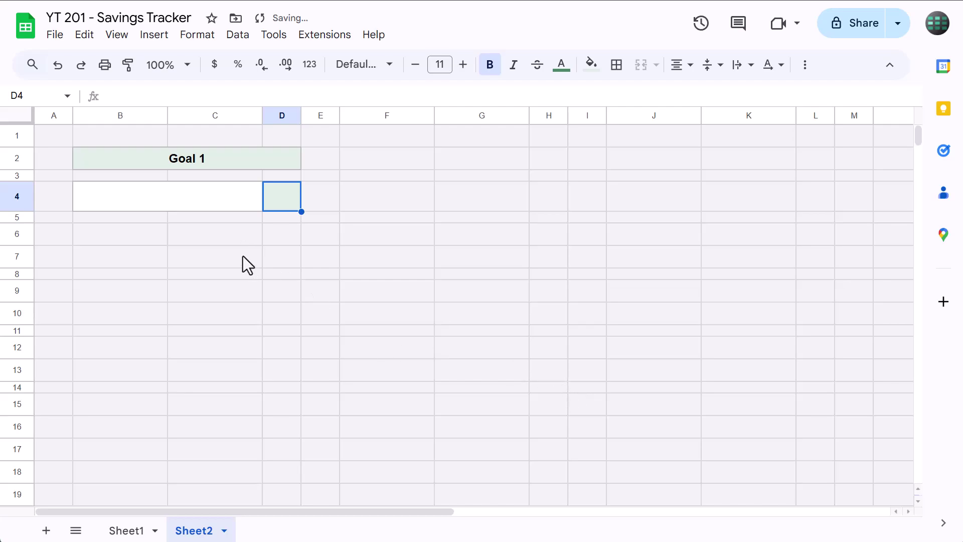
# Make B6:C7 bold with borders around every cell
pyautogui.click(122, 234)
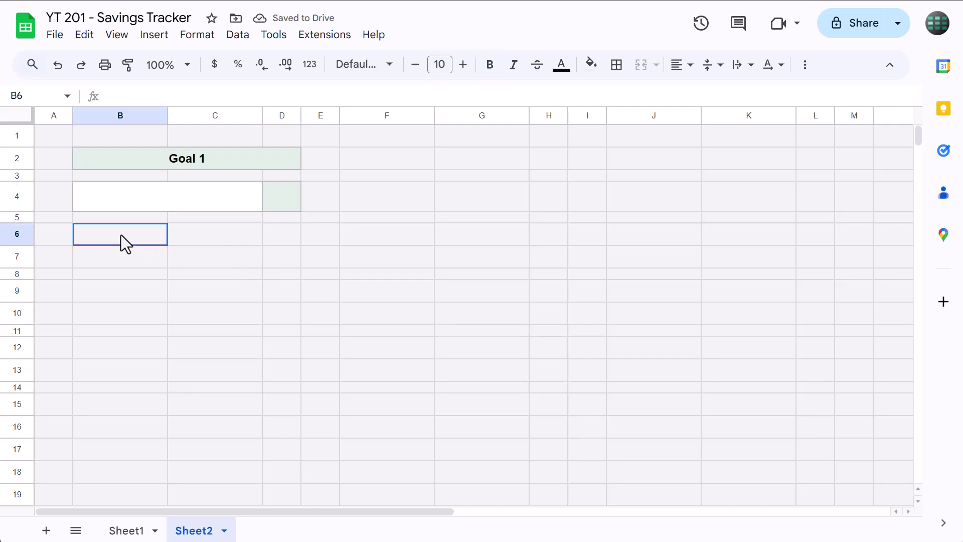
pyautogui.moveTo(121, 235); pyautogui.dragTo(208, 254)
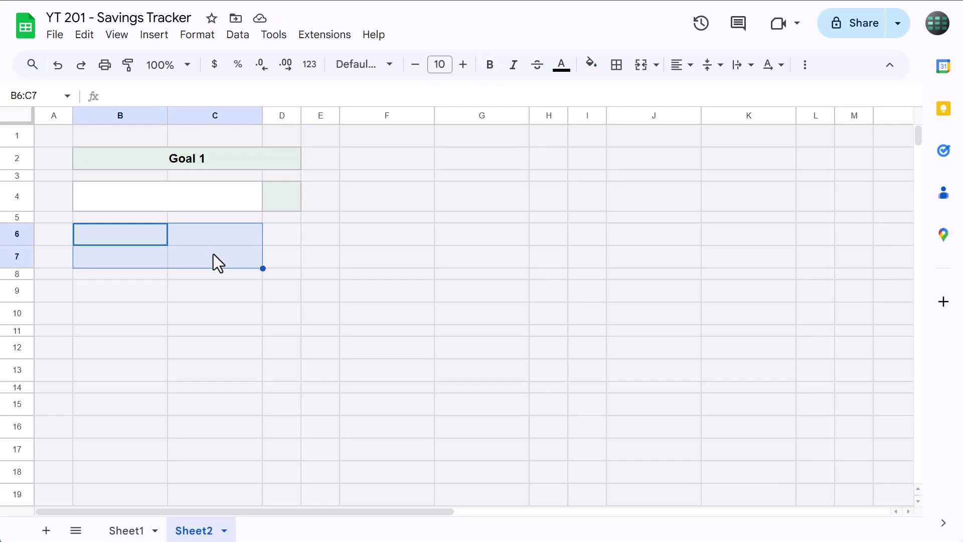
pyautogui.click(491, 74)
pyautogui.click(618, 65)
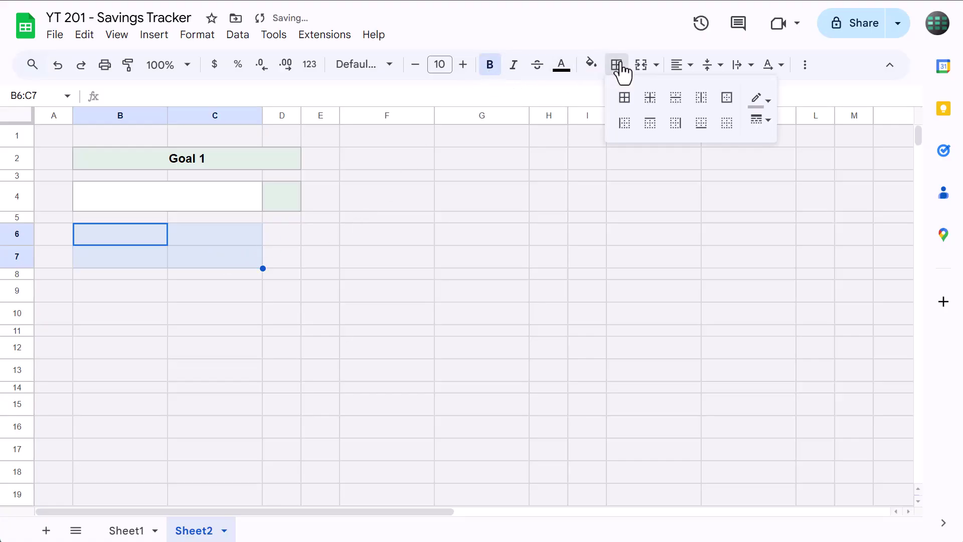
pyautogui.click(624, 99)
pyautogui.click(616, 65)
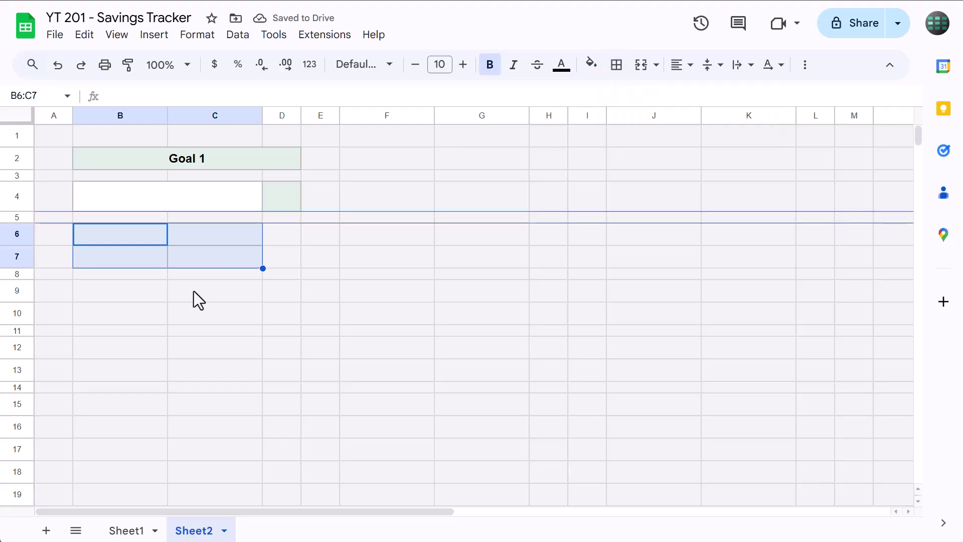
# Fill B6:B7 light green and clear any fill from C6:C7
pyautogui.moveTo(125, 233); pyautogui.dragTo(122, 257)
pyautogui.click(591, 64)
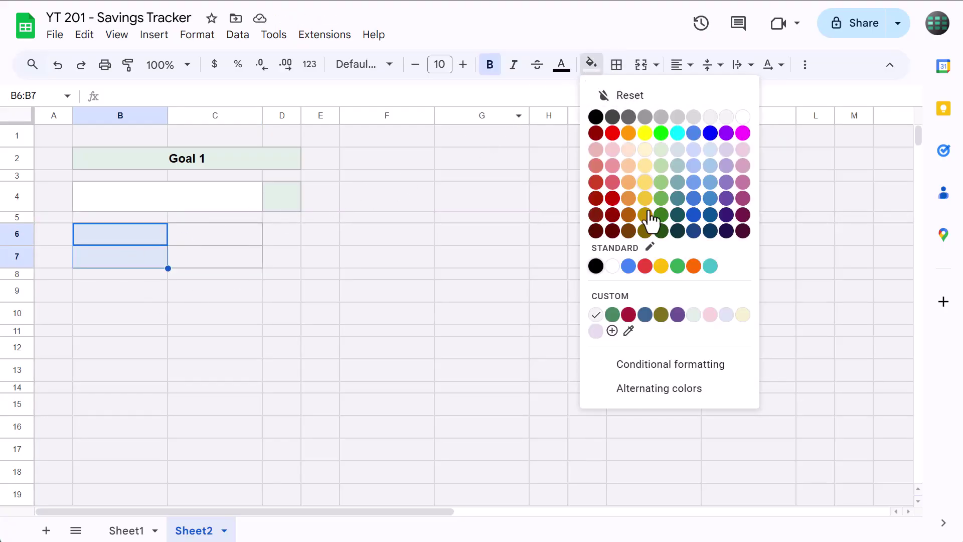
pyautogui.click(694, 315)
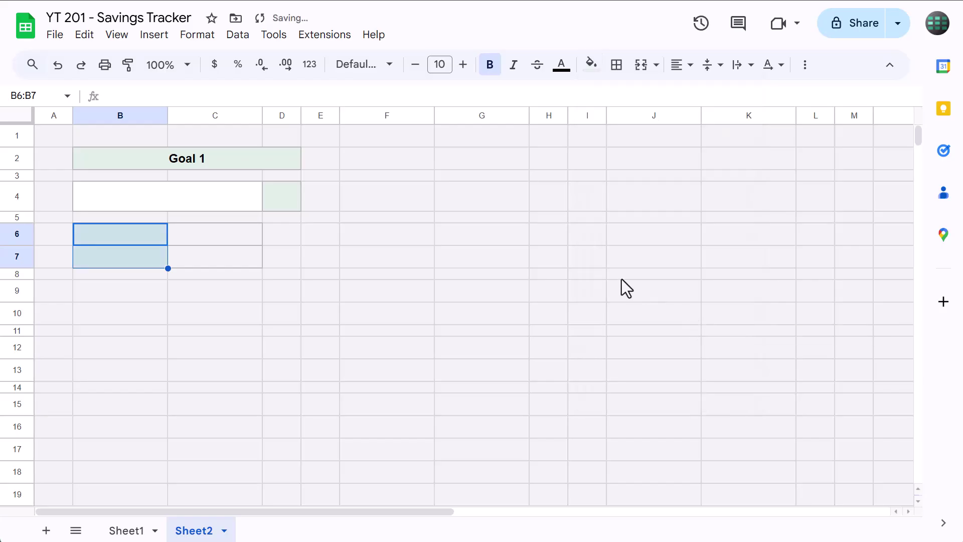
pyautogui.moveTo(214, 236); pyautogui.dragTo(212, 252)
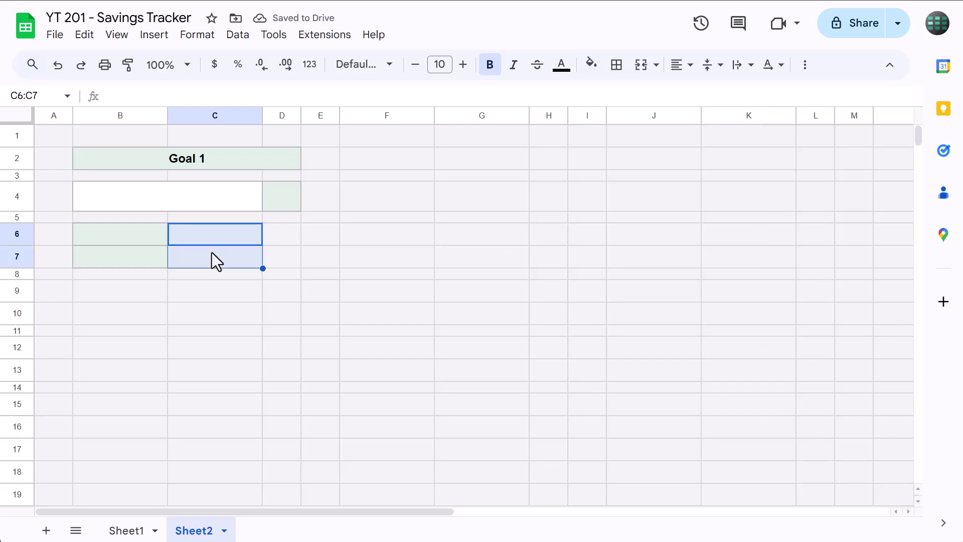
pyautogui.click(592, 75)
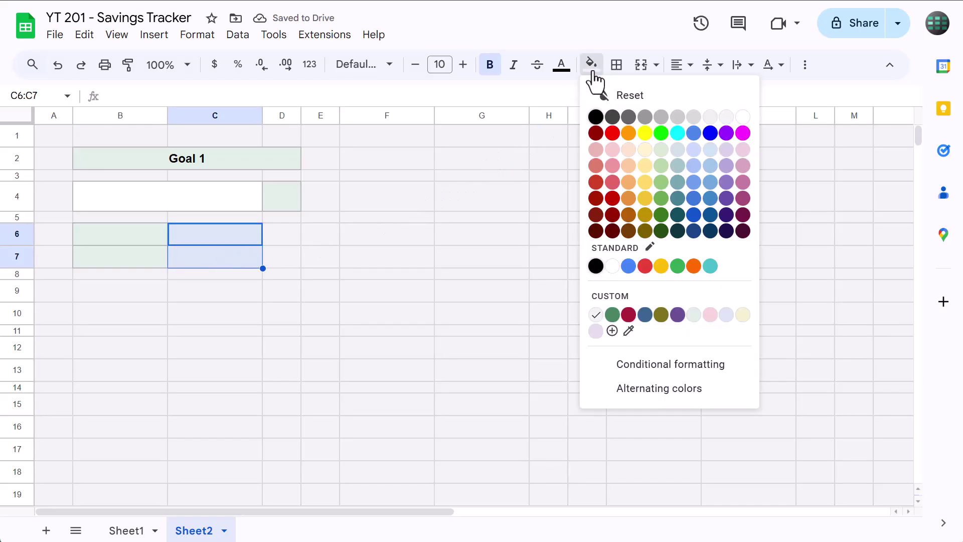
pyautogui.click(608, 95)
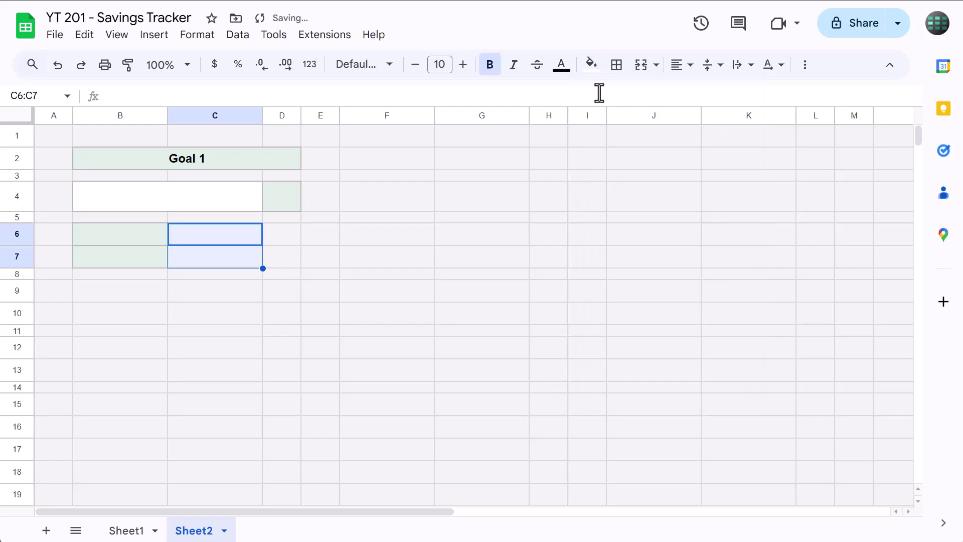
# Enter the labels GOAL in B6 and START in B7
pyautogui.click(123, 239)
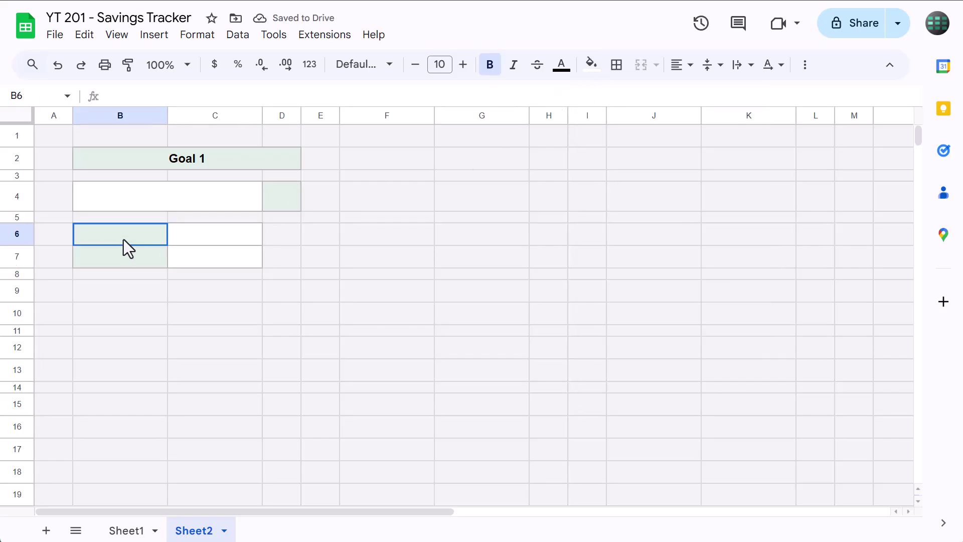
pyautogui.write('GOAL')
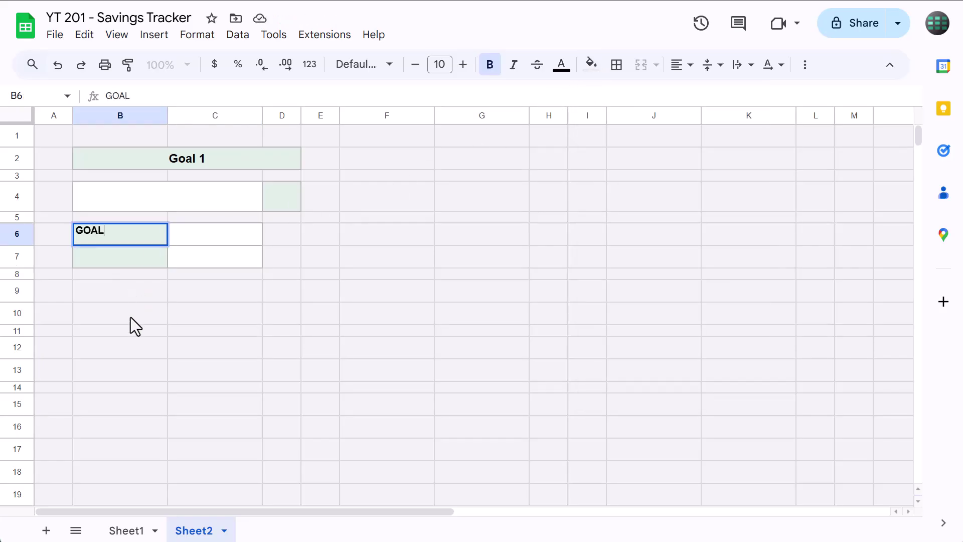
pyautogui.press('Return')
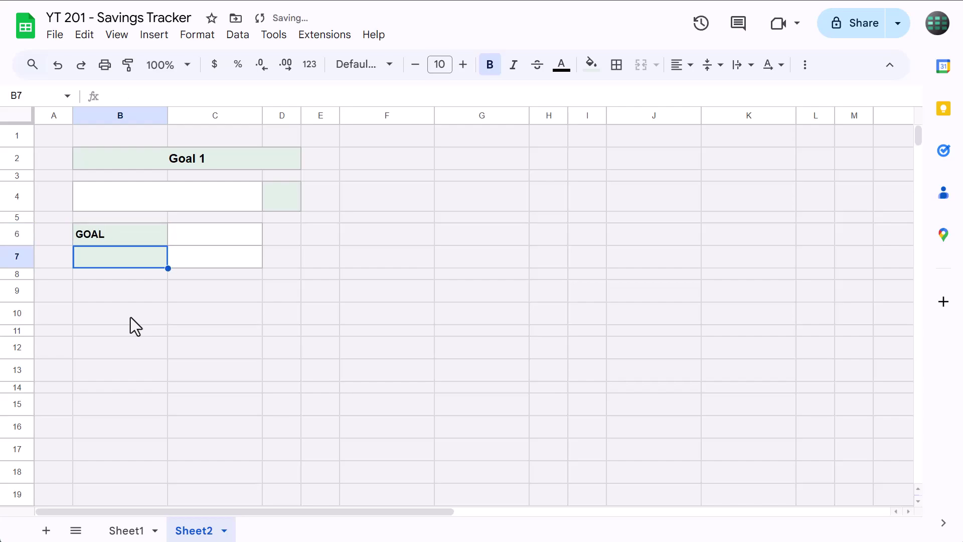
pyautogui.write('START')
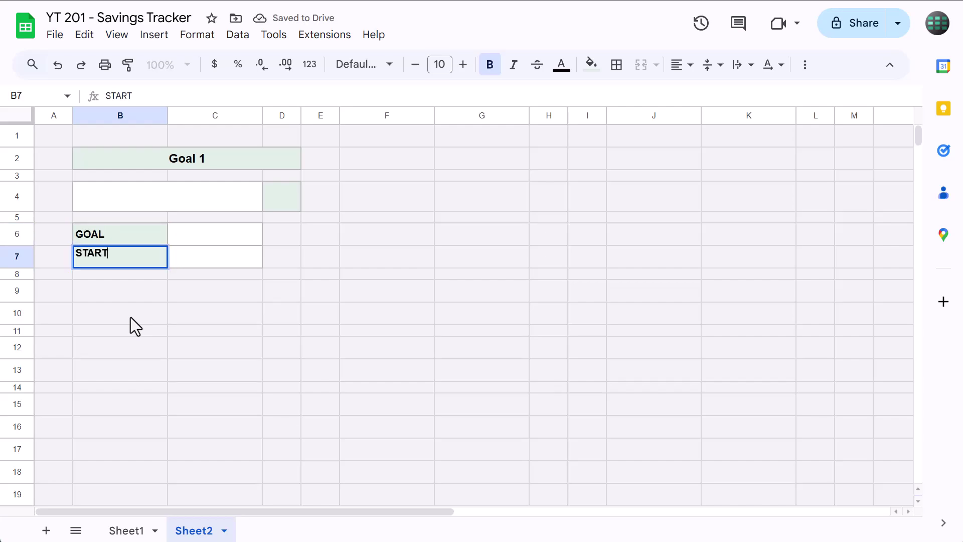
pyautogui.press('Return')
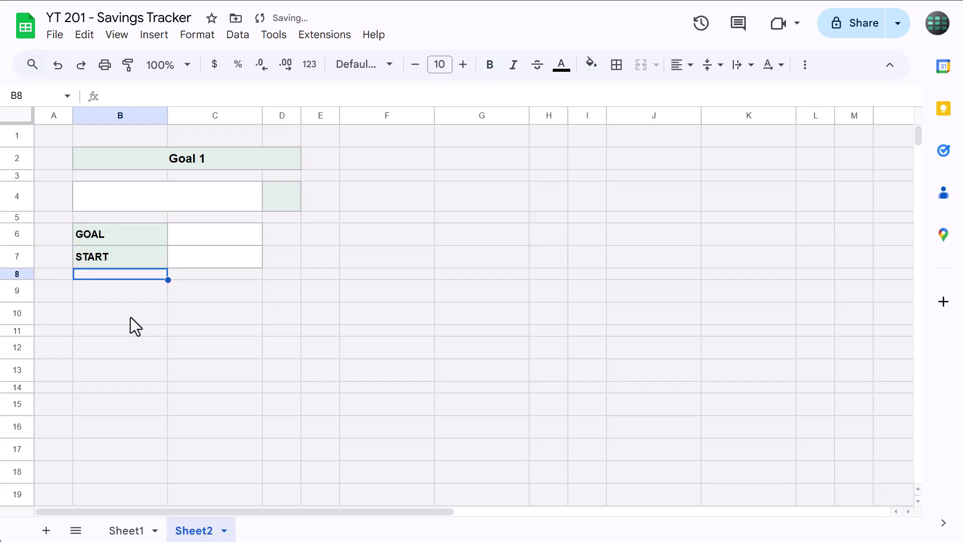
# Enter 5000 in C6 and 1000 in C7
pyautogui.click(194, 241)
pyautogui.write('5000')
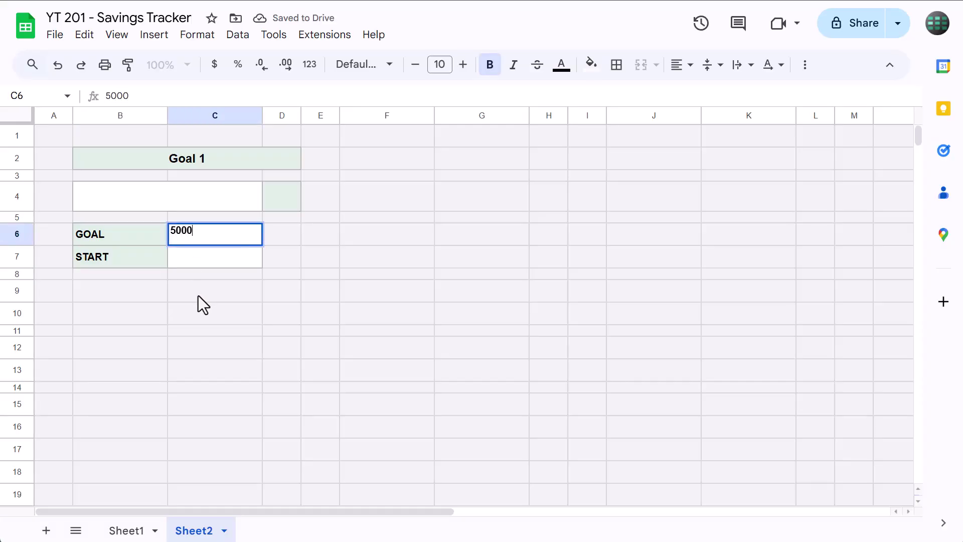
pyautogui.press('Return')
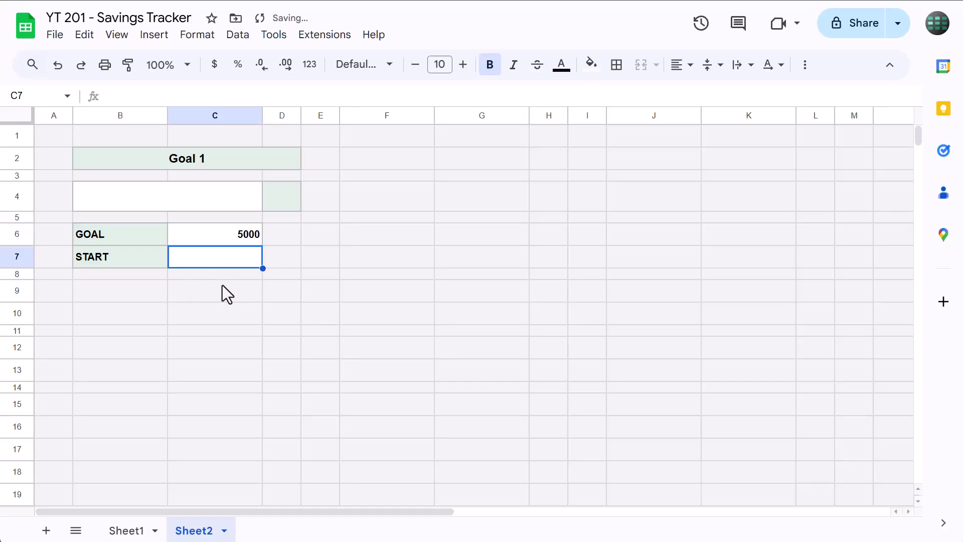
pyautogui.write('1000')
pyautogui.press('Return')
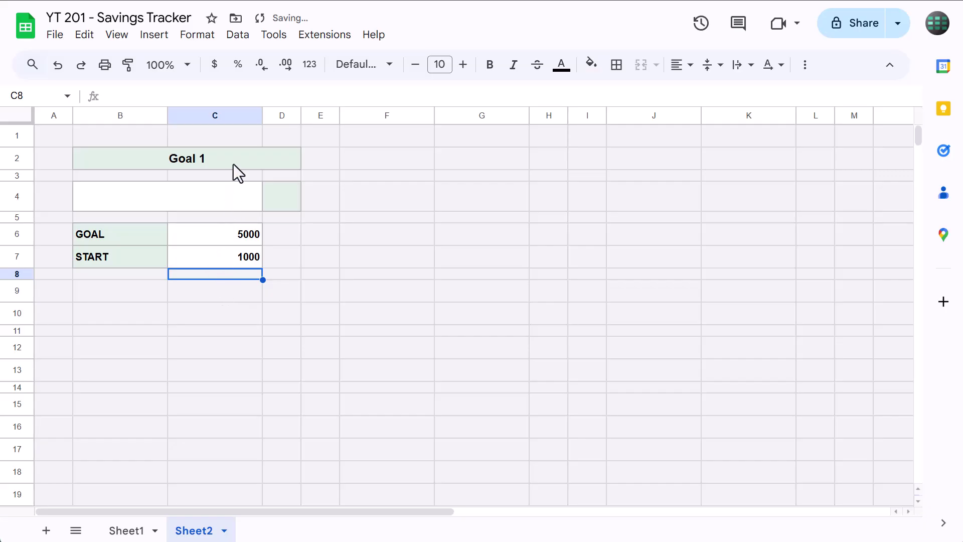
# Right-align column C and apply Accounting format, showing $ 5,000.00 and $ 1,000.00
pyautogui.click(240, 116)
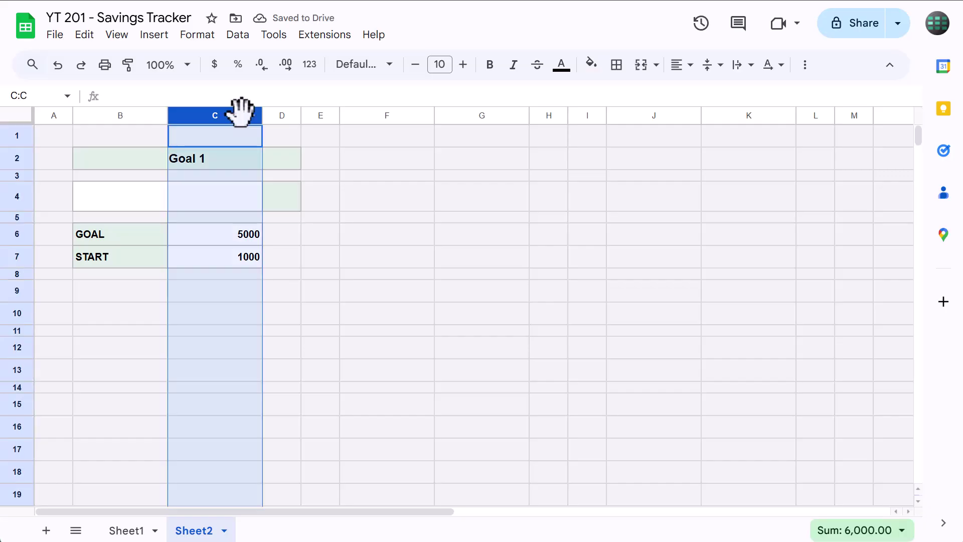
pyautogui.click(688, 65)
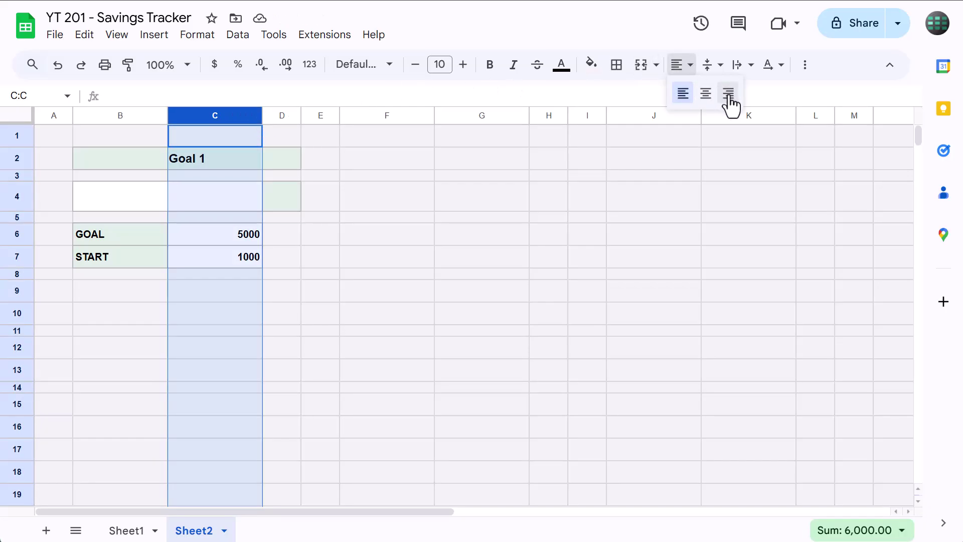
pyautogui.click(730, 97)
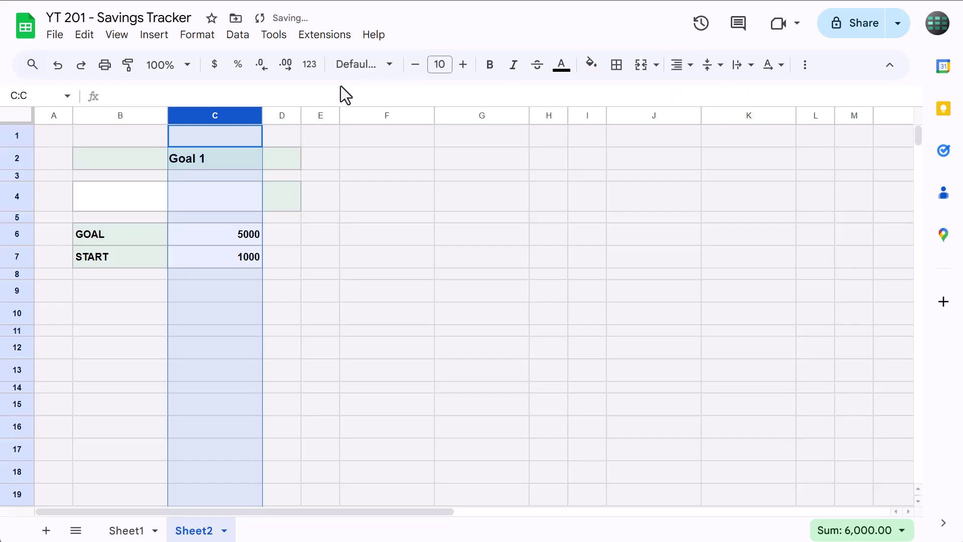
pyautogui.click(312, 68)
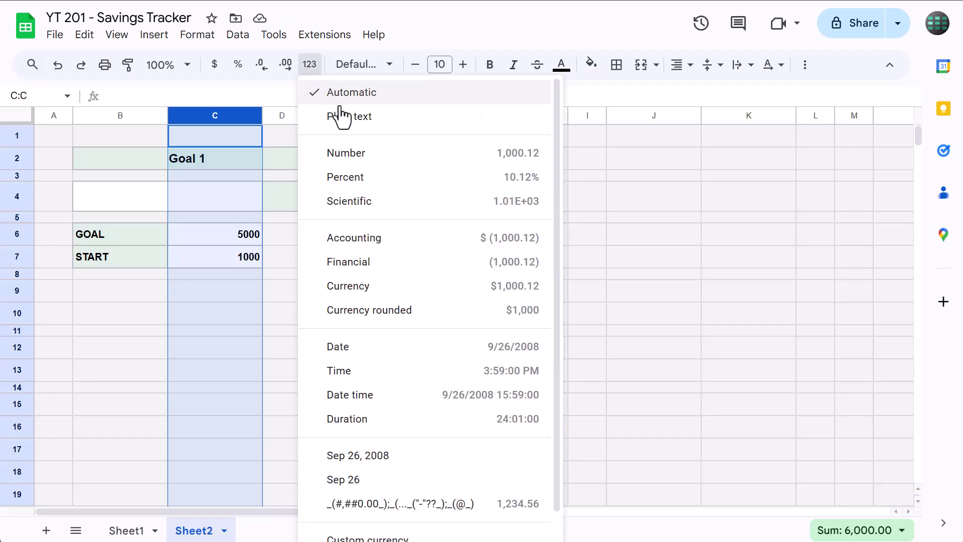
pyautogui.click(358, 246)
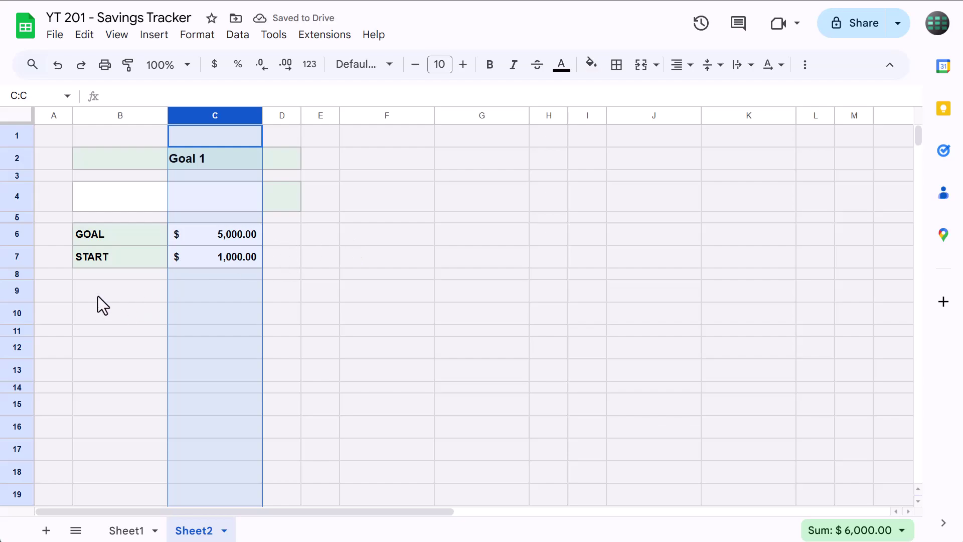
# Copy the B6:C7 GOAL/START block and paste it at B9 and at B12
pyautogui.moveTo(98, 246); pyautogui.dragTo(194, 260)
pyautogui.rightClick(194, 240)
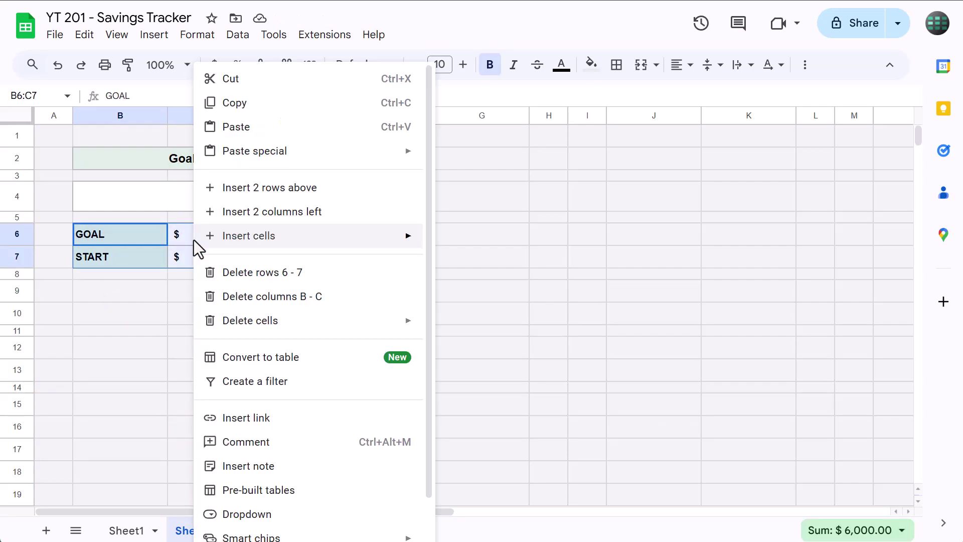
pyautogui.click(292, 103)
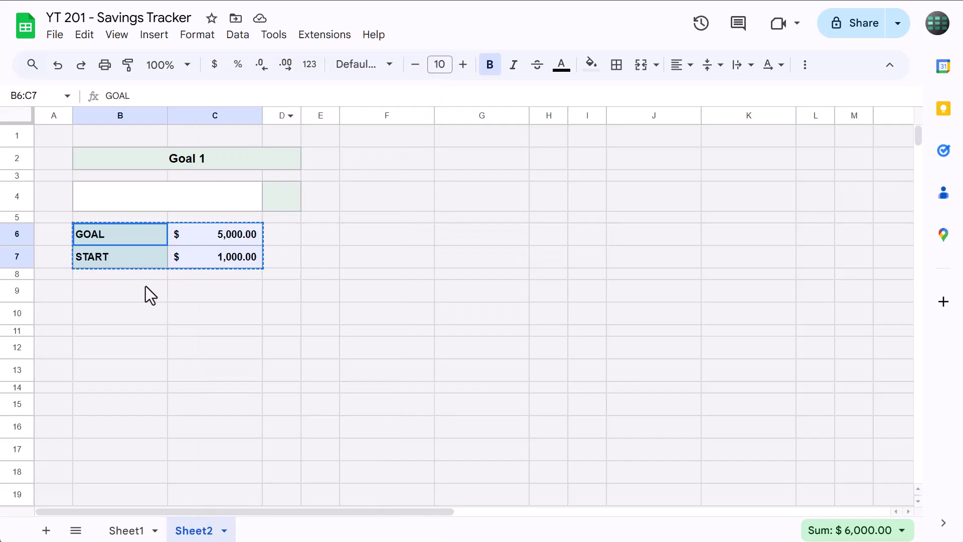
pyautogui.click(116, 295)
pyautogui.rightClick(116, 295)
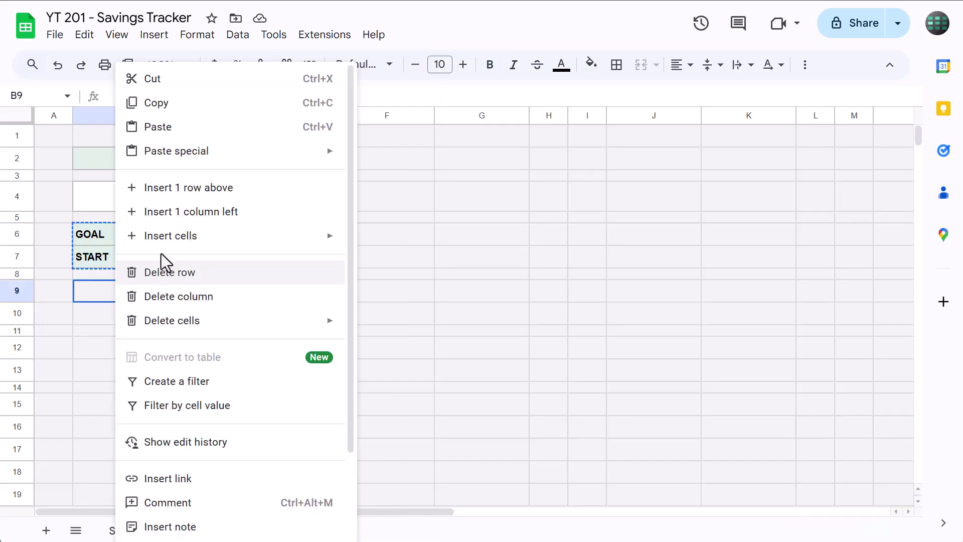
pyautogui.click(225, 136)
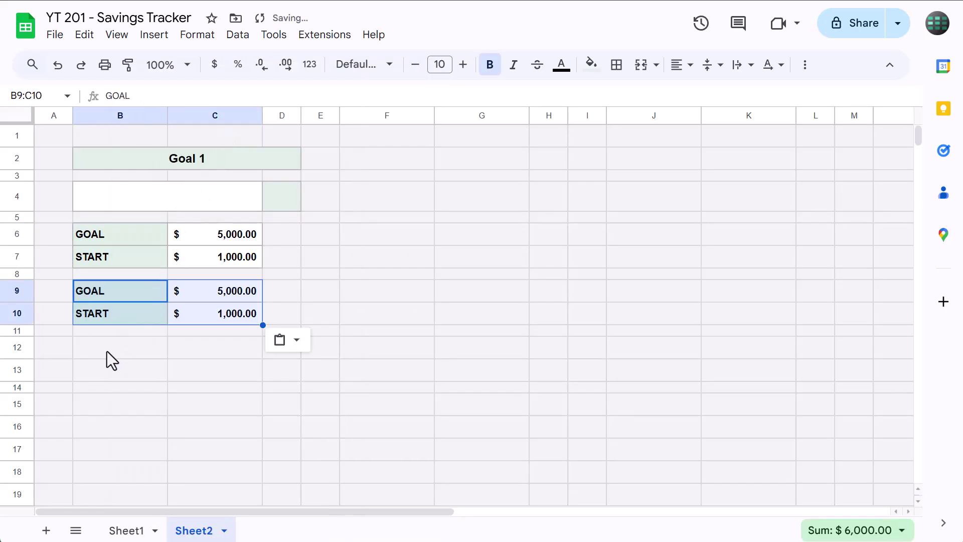
pyautogui.click(107, 351)
pyautogui.rightClick(107, 351)
pyautogui.click(223, 135)
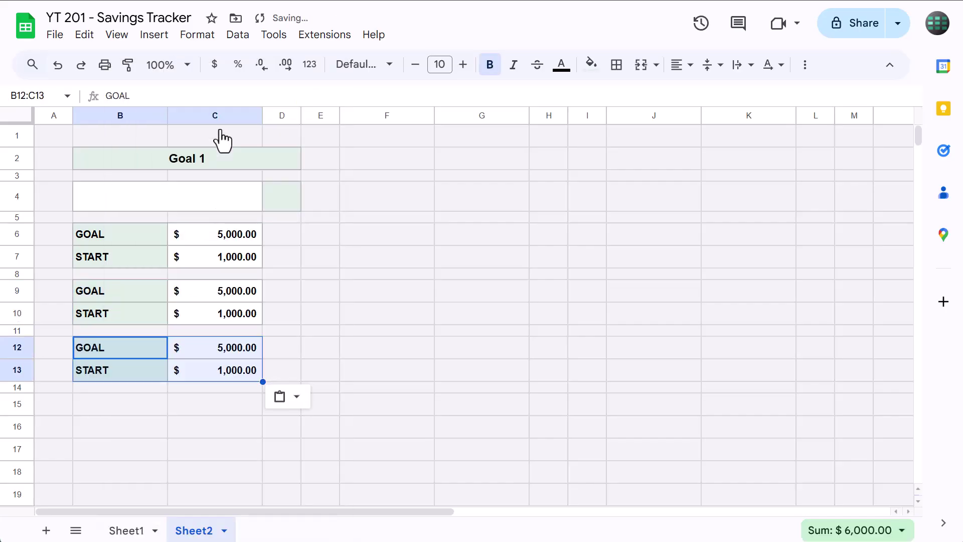
pyautogui.click(386, 298)
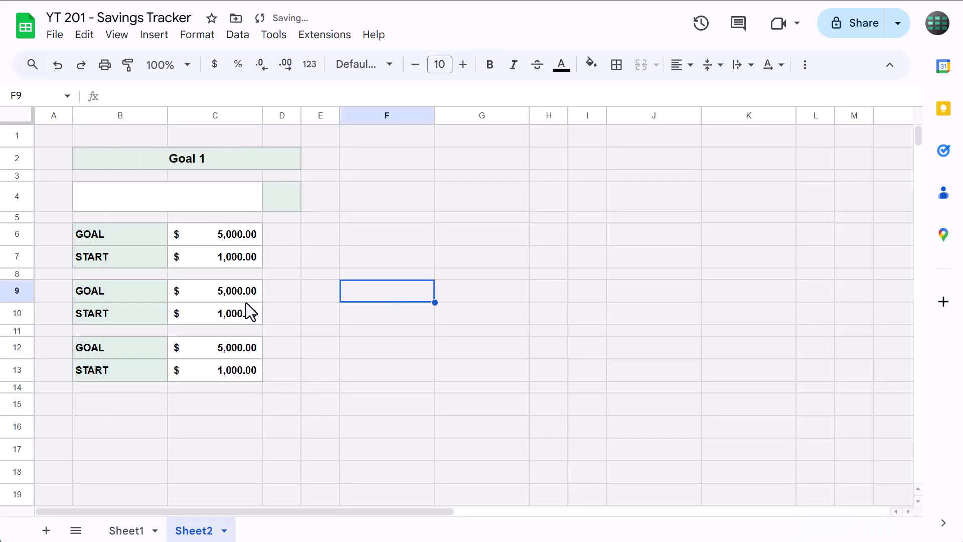
# Clear the contents of the copied blocks in B9:C13
pyautogui.click(96, 300)
pyautogui.moveTo(193, 291); pyautogui.dragTo(210, 369)
pyautogui.press('Delete')
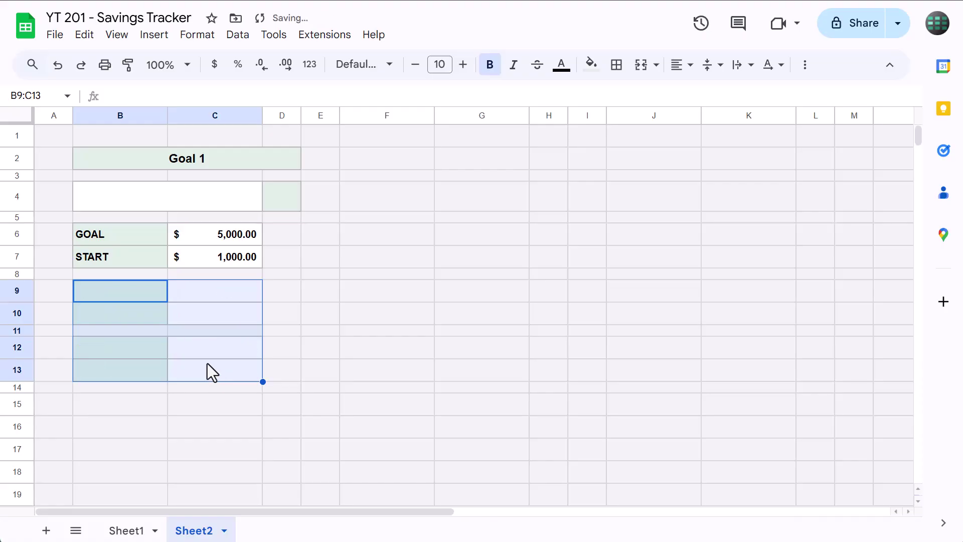
pyautogui.click(195, 318)
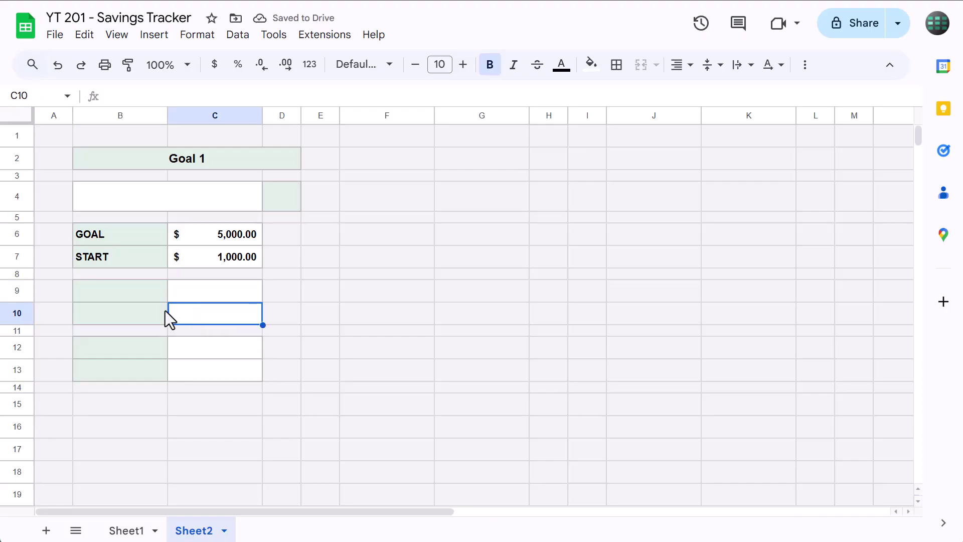
# Label B9:B10 PLANNED and STILL TO GO, and B12:B13 SAVED and STILL TO GO
pyautogui.click(126, 293)
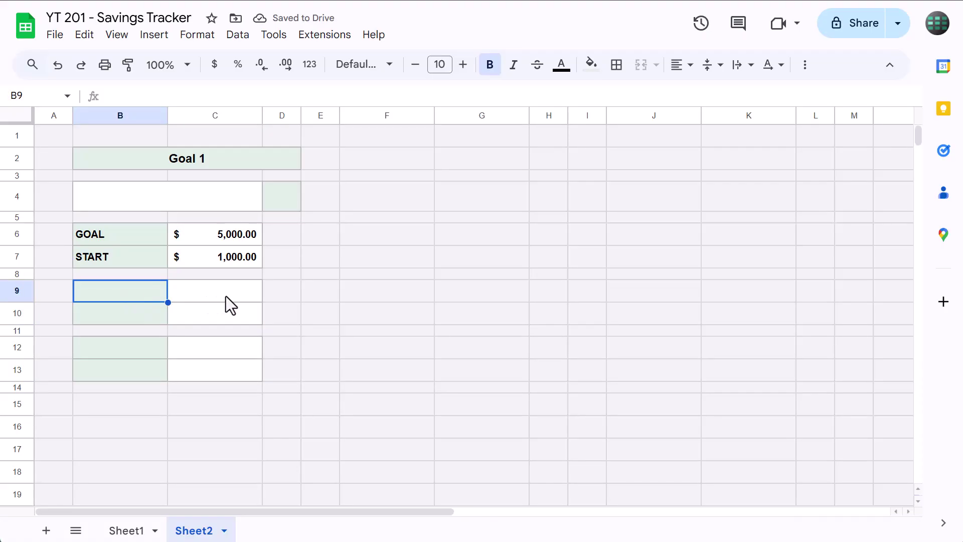
pyautogui.write('PLANNED')
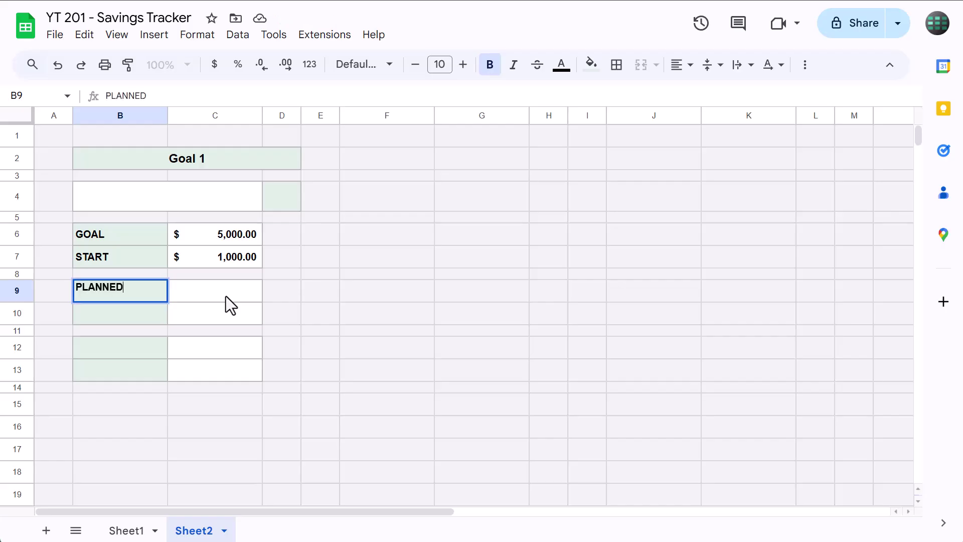
pyautogui.press('Return')
pyautogui.write('STILL TO GO')
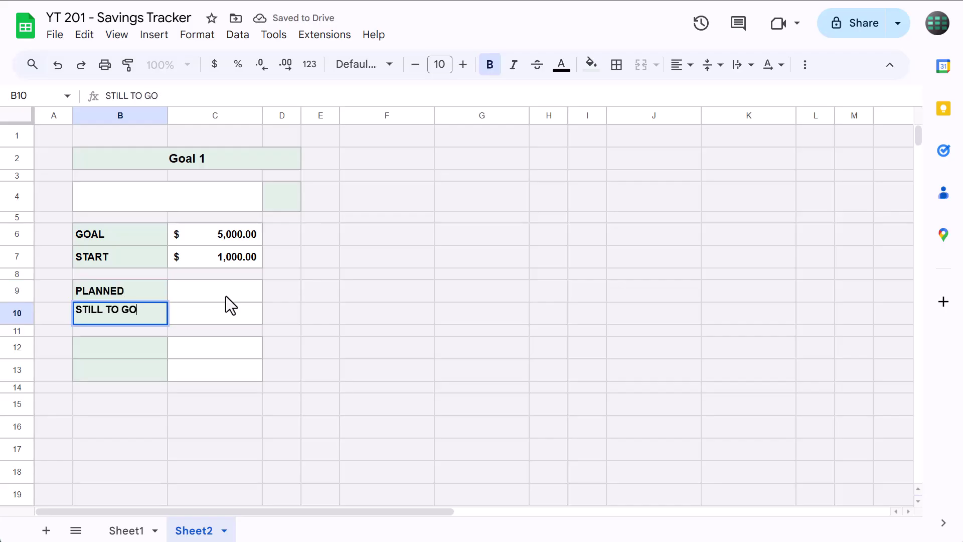
pyautogui.press('Return')
pyautogui.press('Down')
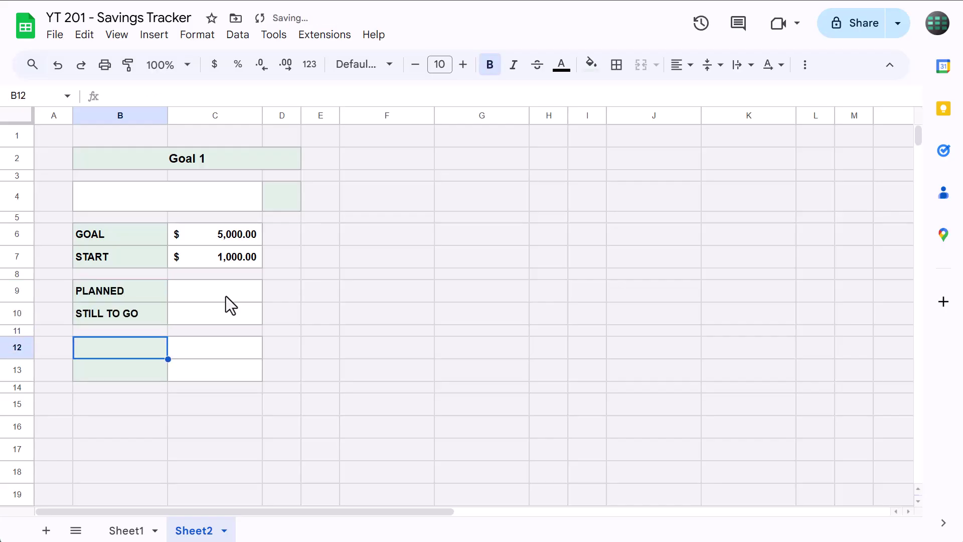
pyautogui.write('SAVED')
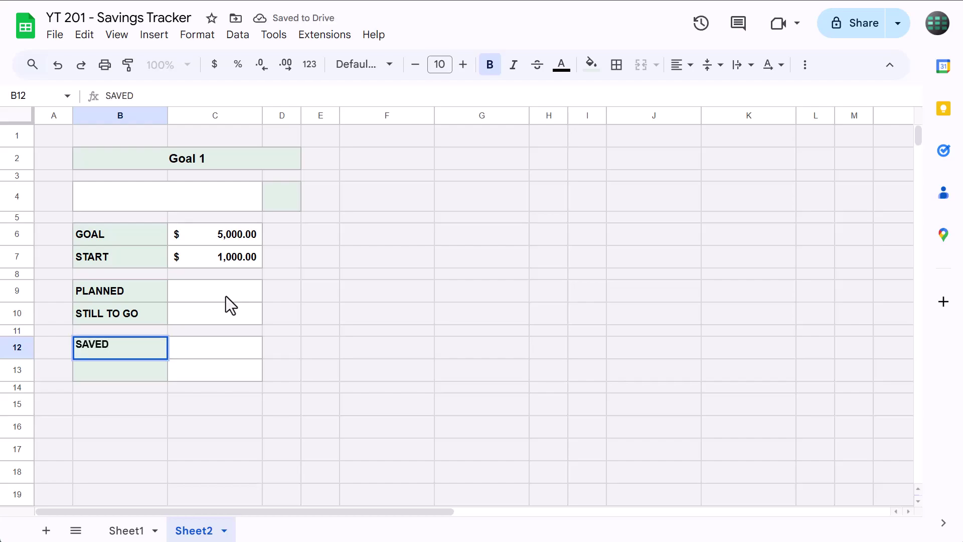
pyautogui.press('Return')
pyautogui.write('STILL TO GO')
pyautogui.press('Return')
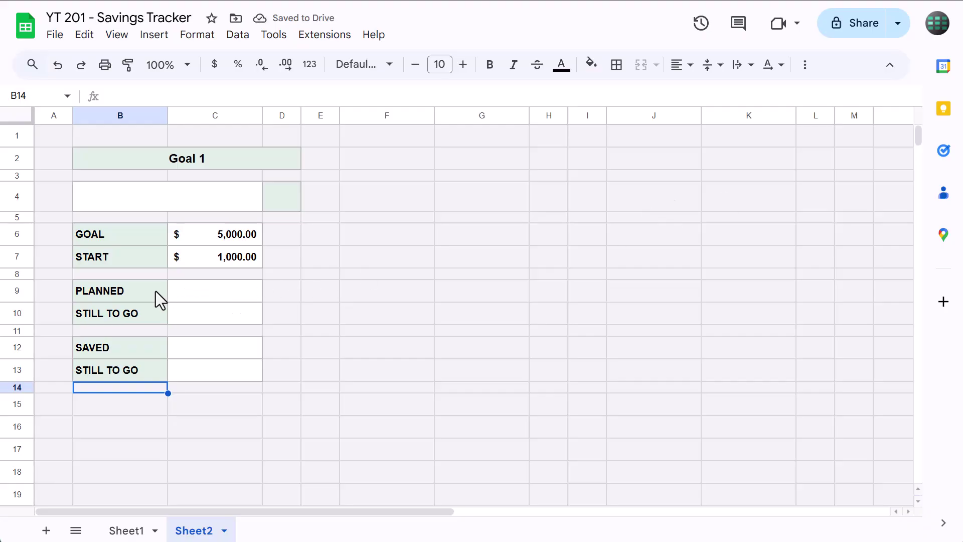
# Make the C9:C10 values non-bold dark grey 3 text
pyautogui.moveTo(185, 292); pyautogui.dragTo(188, 315)
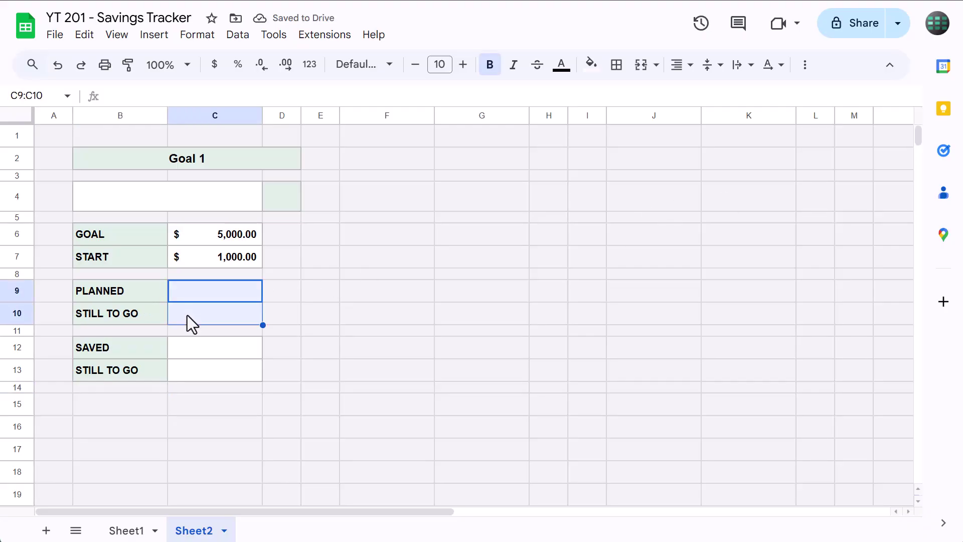
pyautogui.click(492, 76)
pyautogui.click(559, 71)
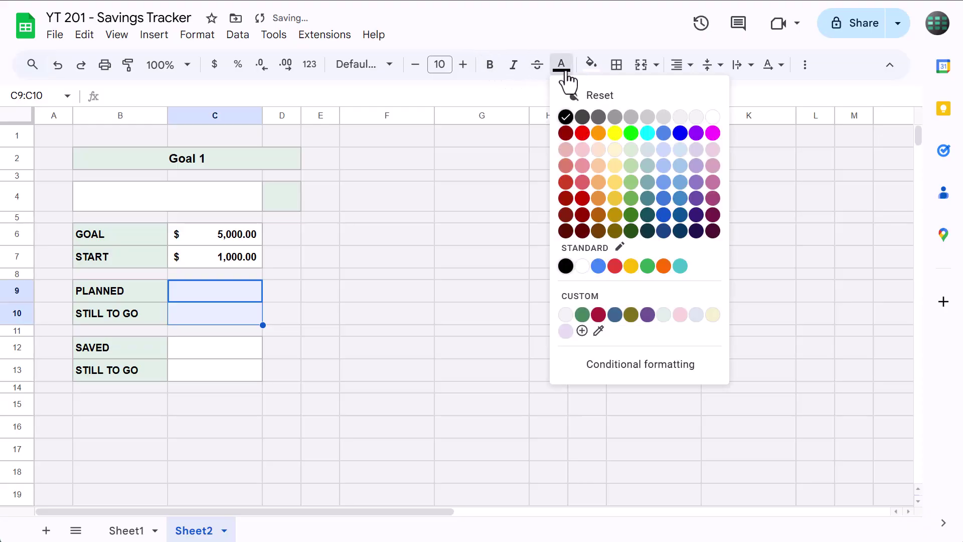
pyautogui.click(599, 118)
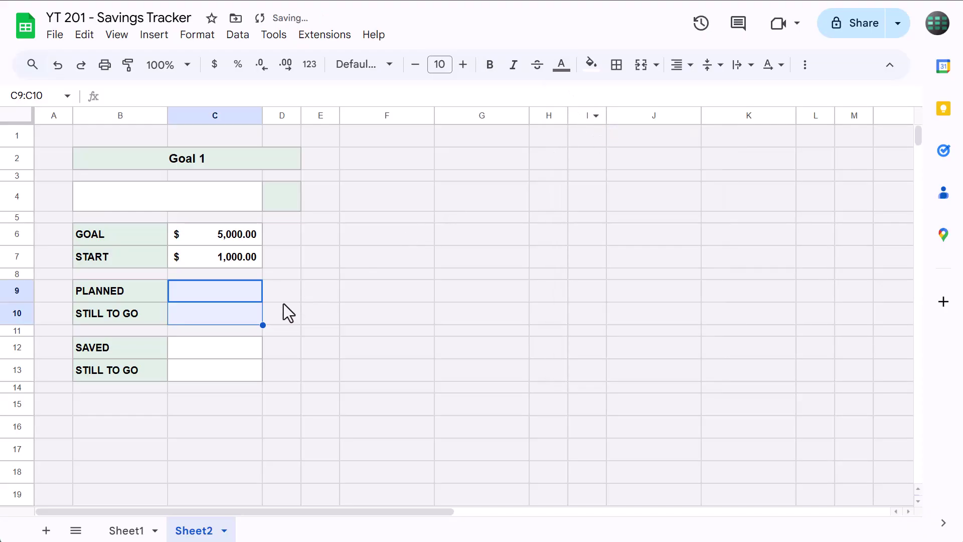
# Fill B9:B10 light grey and colour the C12:C13 text green
pyautogui.moveTo(153, 296)
pyautogui.mouseDown()
pyautogui.moveTo(146, 308)
pyautogui.moveTo(160, 306)
pyautogui.mouseUp()
pyautogui.click(592, 65)
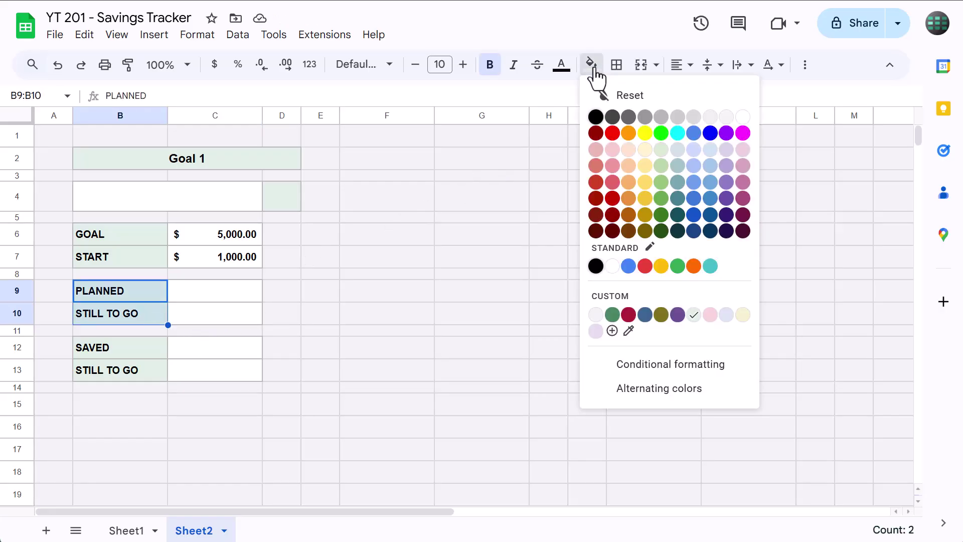
pyautogui.click(695, 118)
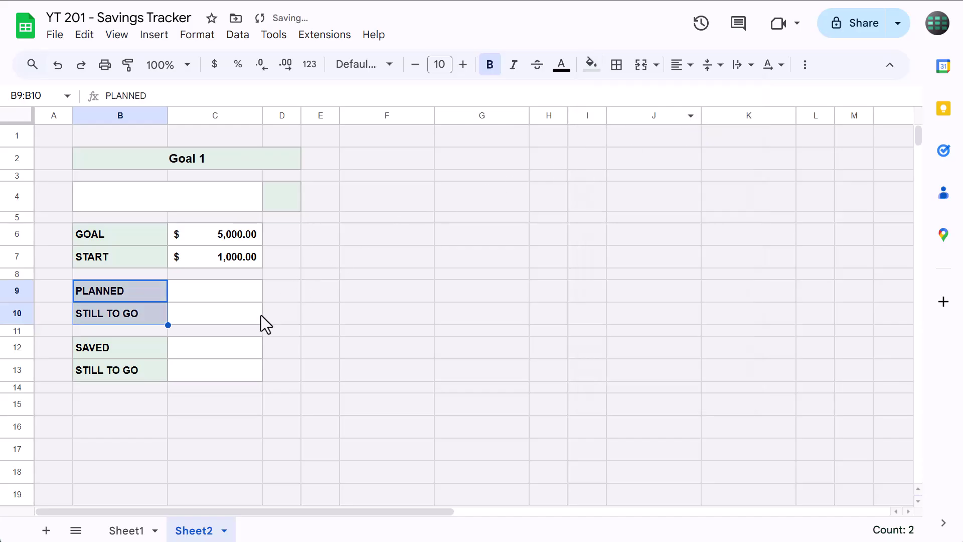
pyautogui.moveTo(203, 347); pyautogui.dragTo(209, 361)
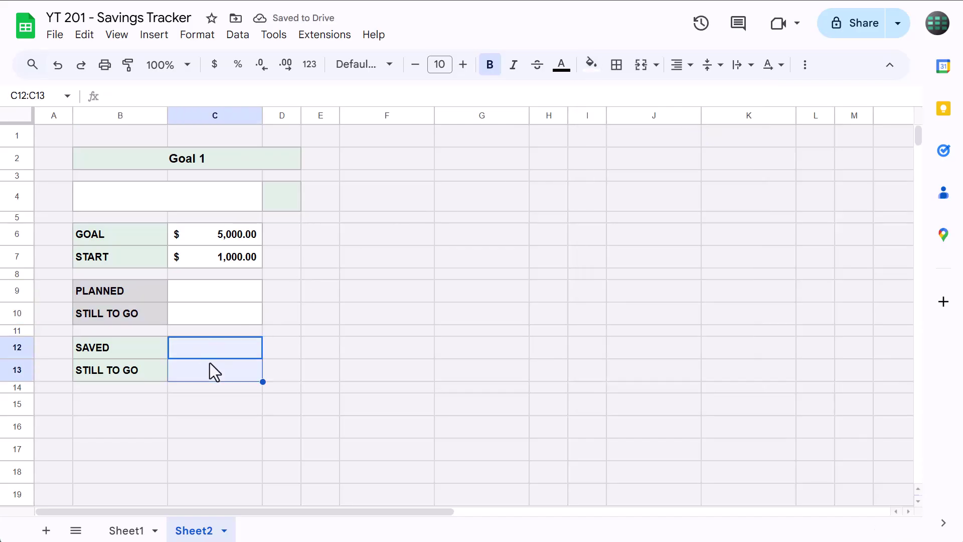
pyautogui.click(562, 66)
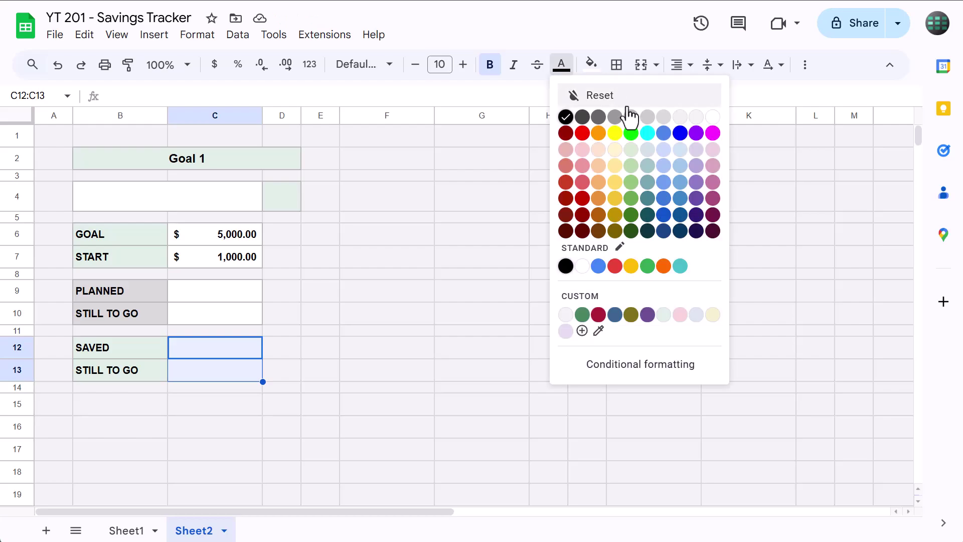
pyautogui.click(582, 315)
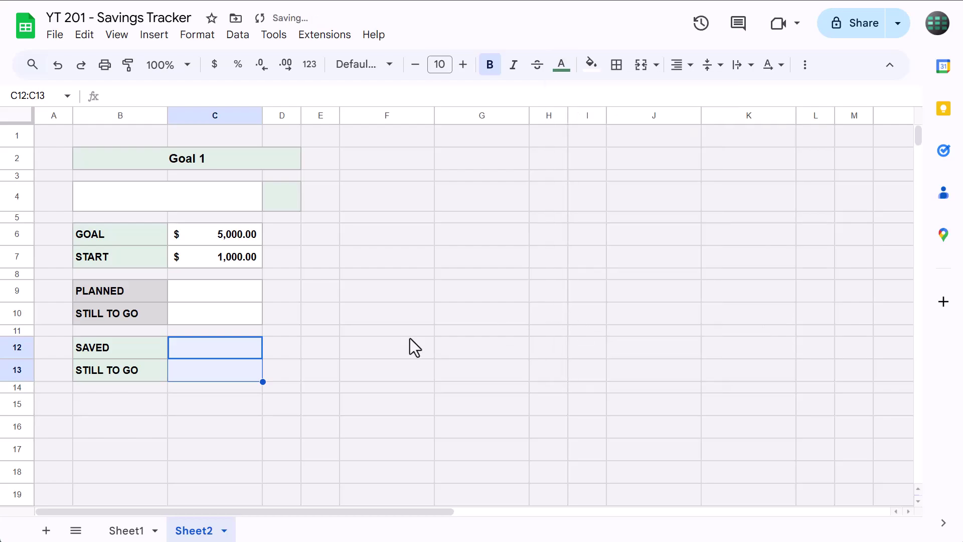
# Make B15:D15 bold with a light green fill and an outer border
pyautogui.click(128, 406)
pyautogui.scroll(-3, 241, 304)
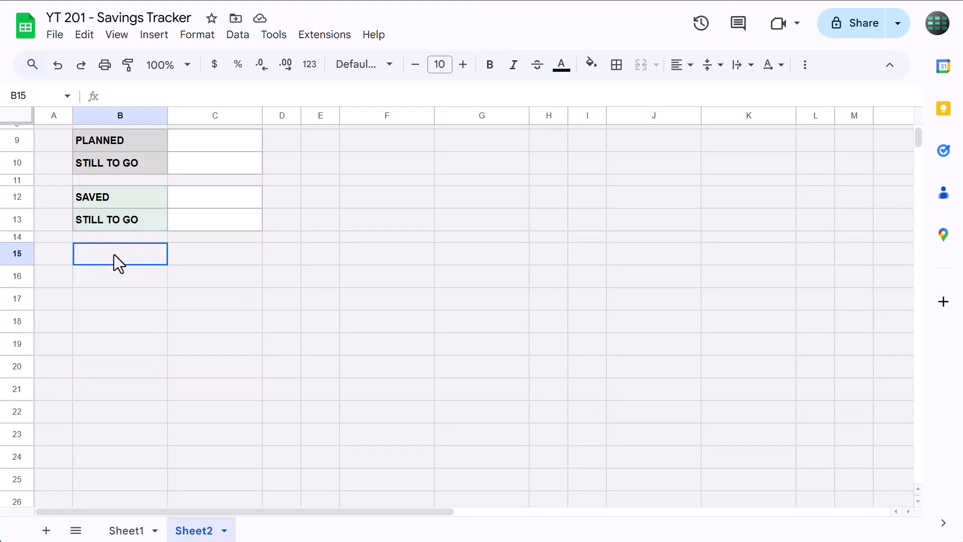
pyautogui.moveTo(118, 254); pyautogui.dragTo(281, 250)
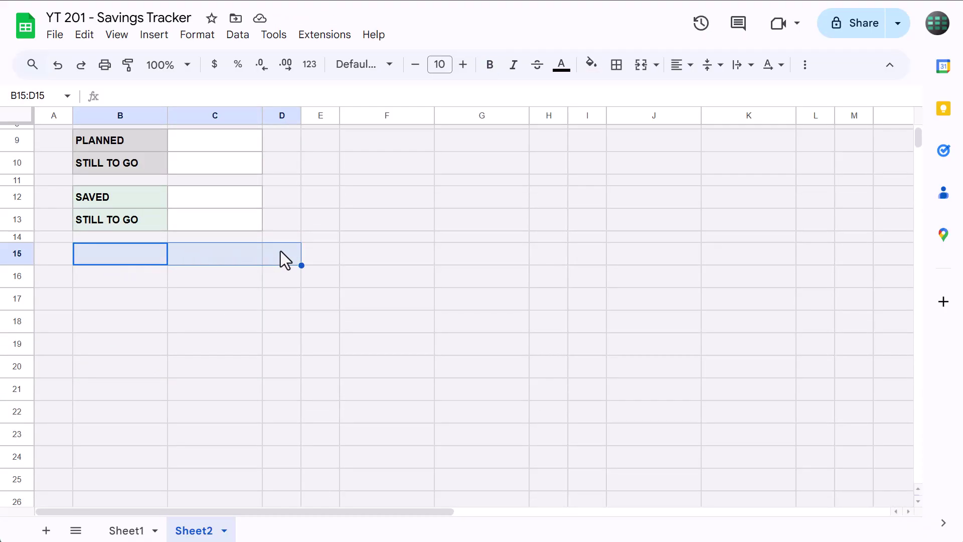
pyautogui.click(491, 71)
pyautogui.click(590, 69)
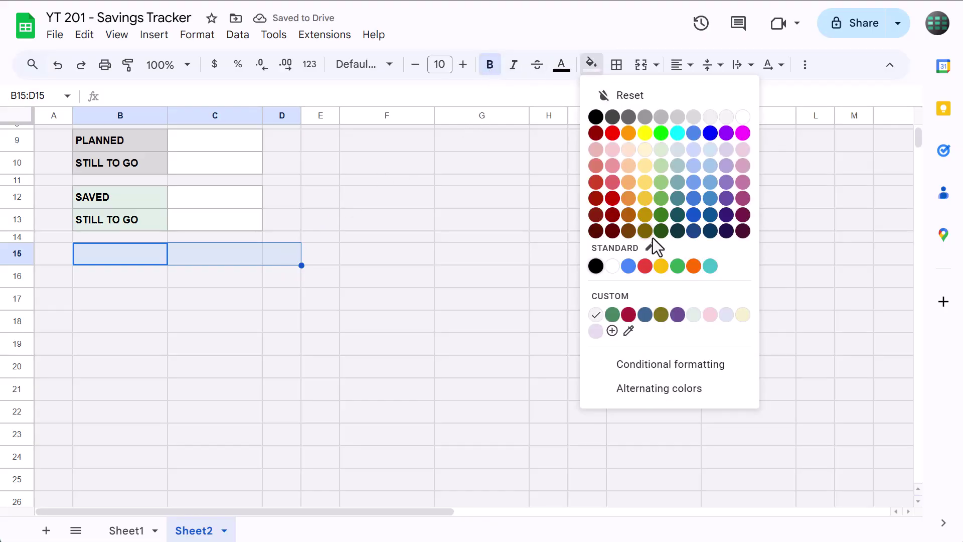
pyautogui.click(694, 315)
pyautogui.click(616, 68)
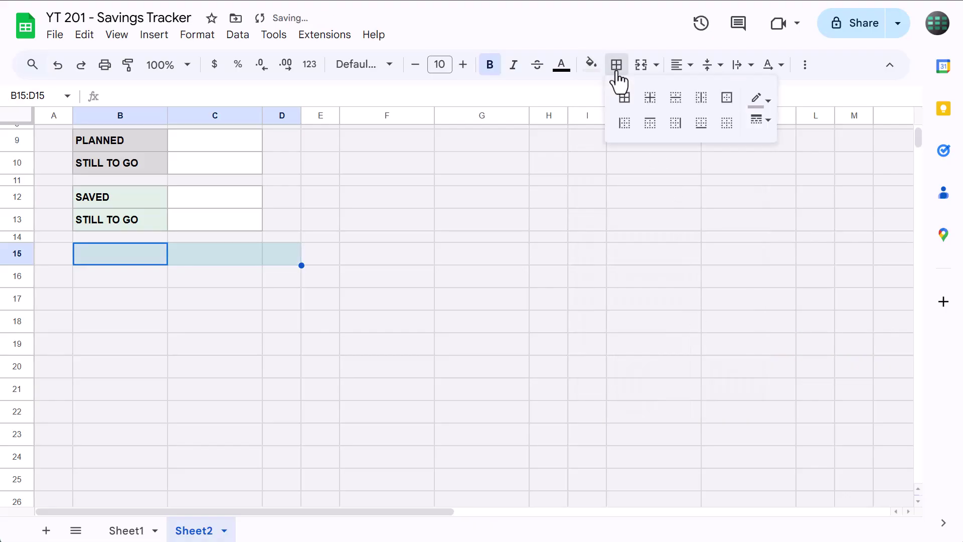
pyautogui.click(728, 100)
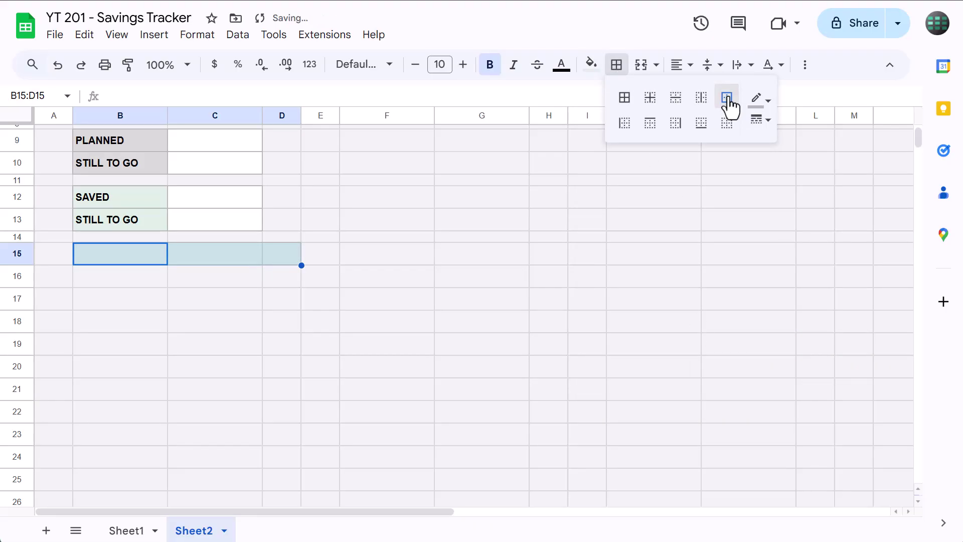
pyautogui.click(140, 244)
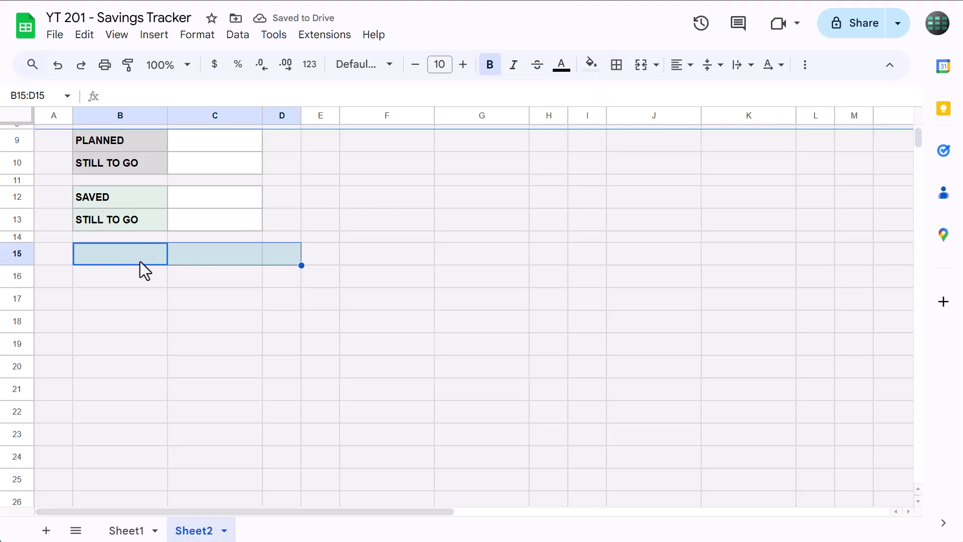
# Type the headings DATE, AMOUNT and S across B15:D15
pyautogui.click(140, 260)
pyautogui.write('DATE')
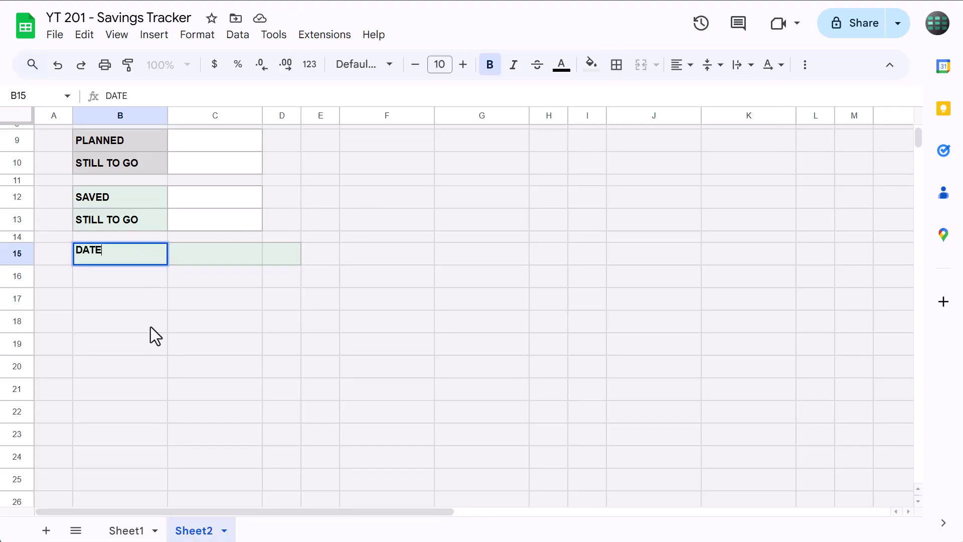
pyautogui.press('Tab')
pyautogui.write('AMOUNT')
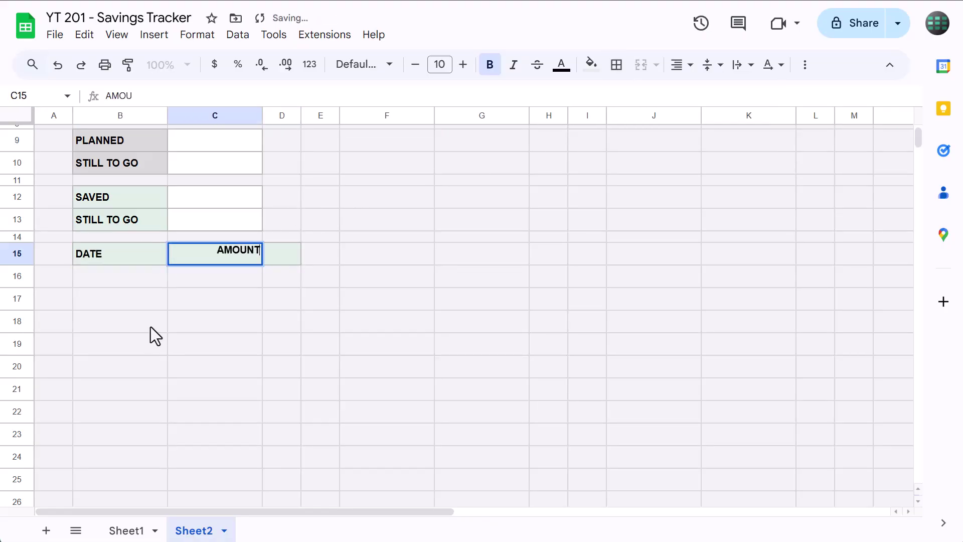
pyautogui.press('Tab')
pyautogui.write('S')
pyautogui.press('Return')
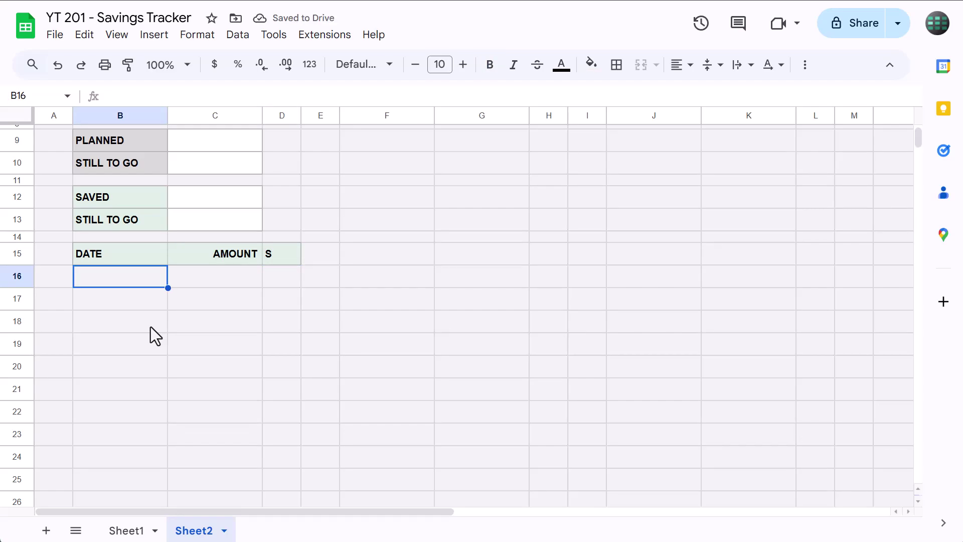
pyautogui.click(40, 96)
# Remove the fill from the log area B16:D1000 and give it left and right borders
pyautogui.write('B16:D')
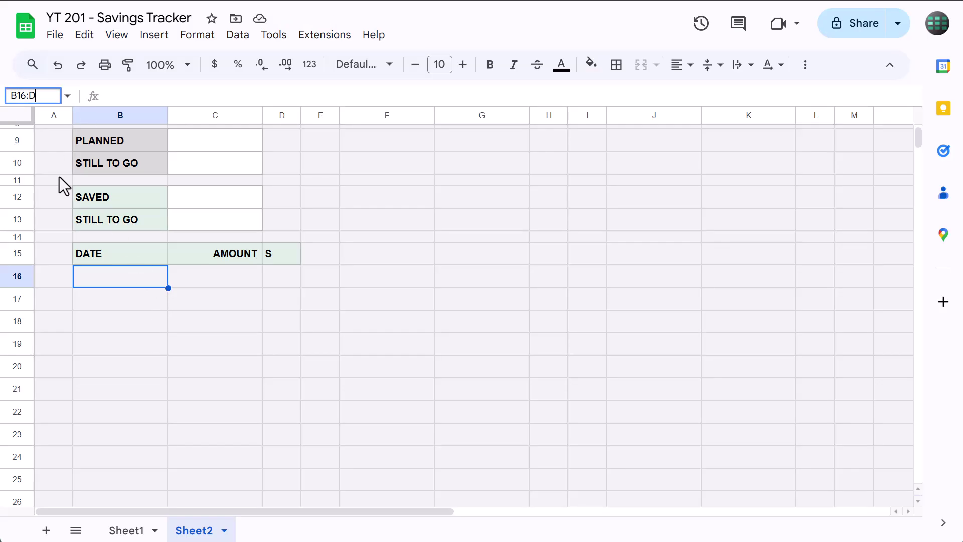
pyautogui.write('1000')
pyautogui.press('Return')
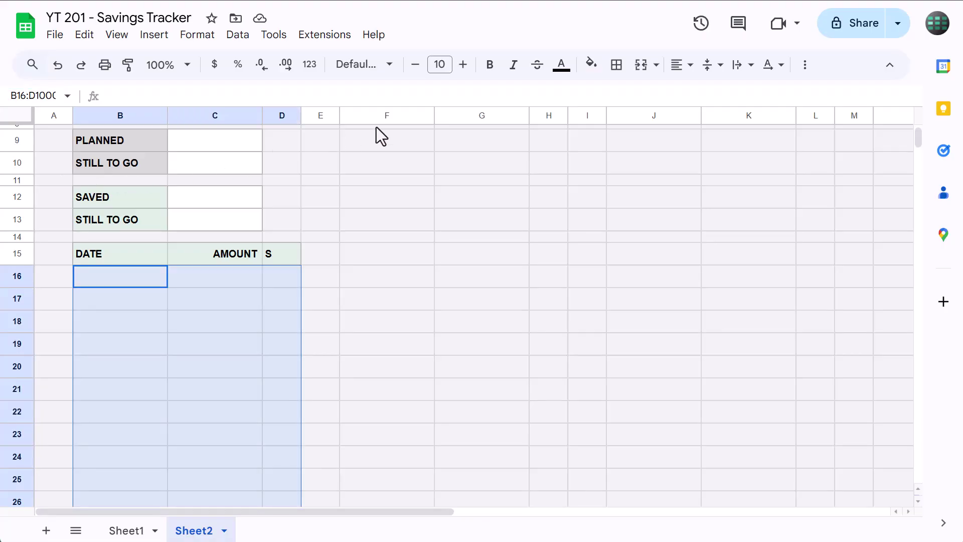
pyautogui.click(591, 65)
pyautogui.click(615, 98)
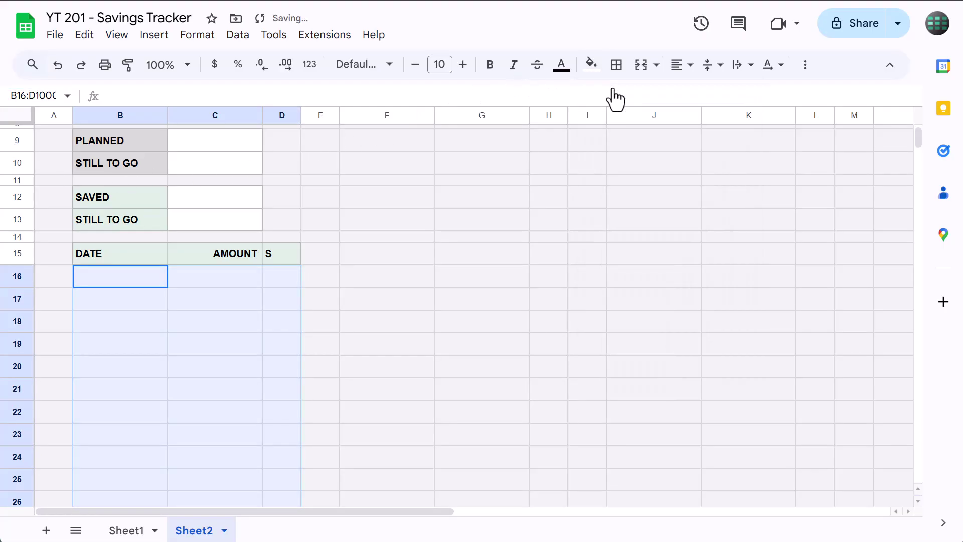
pyautogui.click(617, 65)
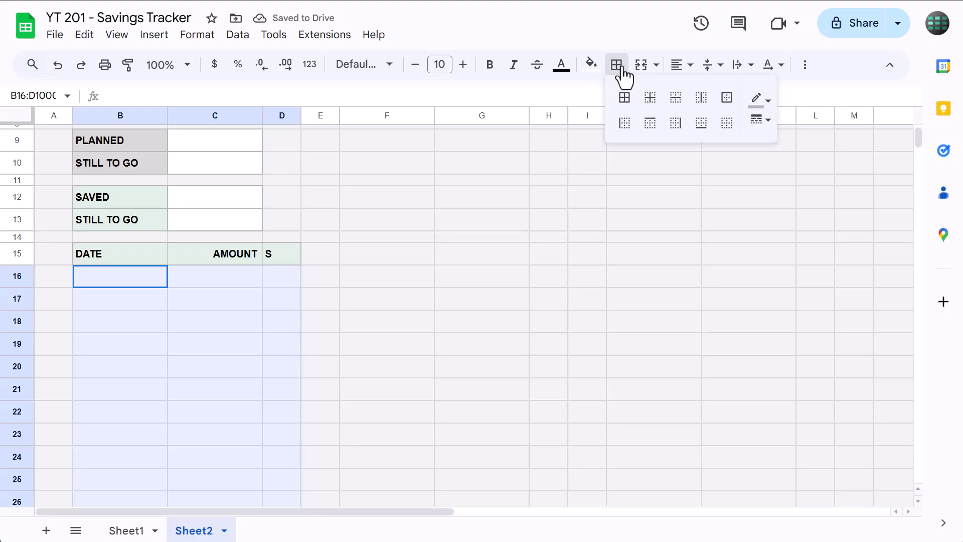
pyautogui.click(626, 129)
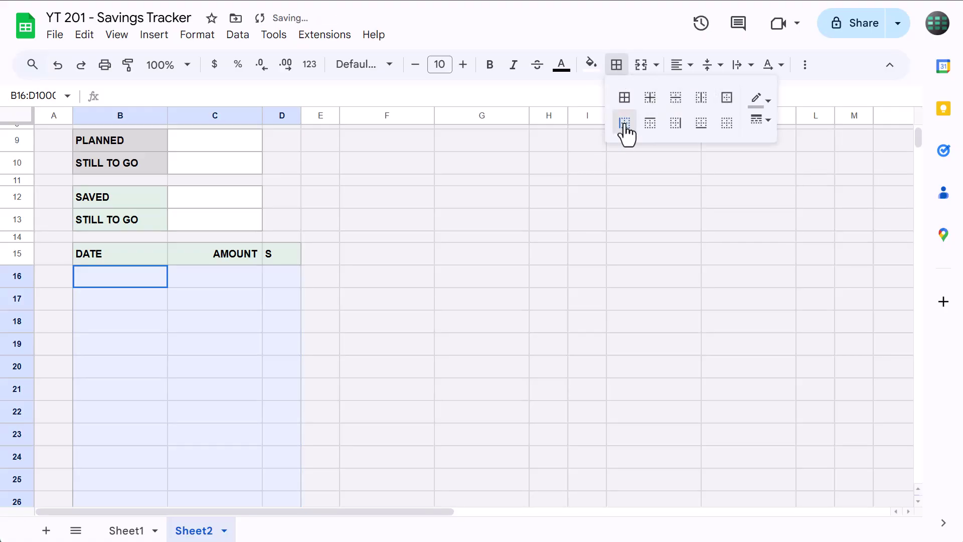
pyautogui.click(677, 130)
pyautogui.click(635, 201)
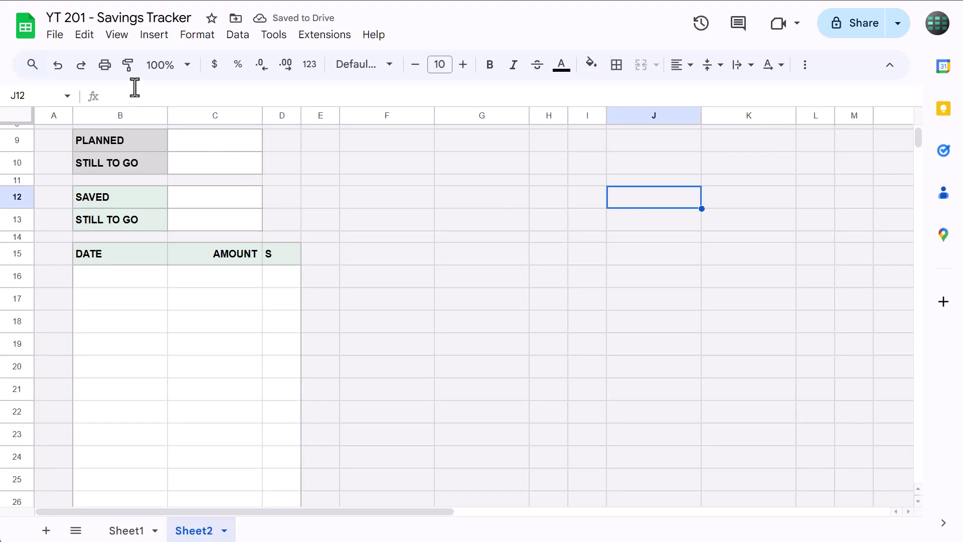
# Hide the sheet's gridlines from the View > Show menu
pyautogui.click(118, 36)
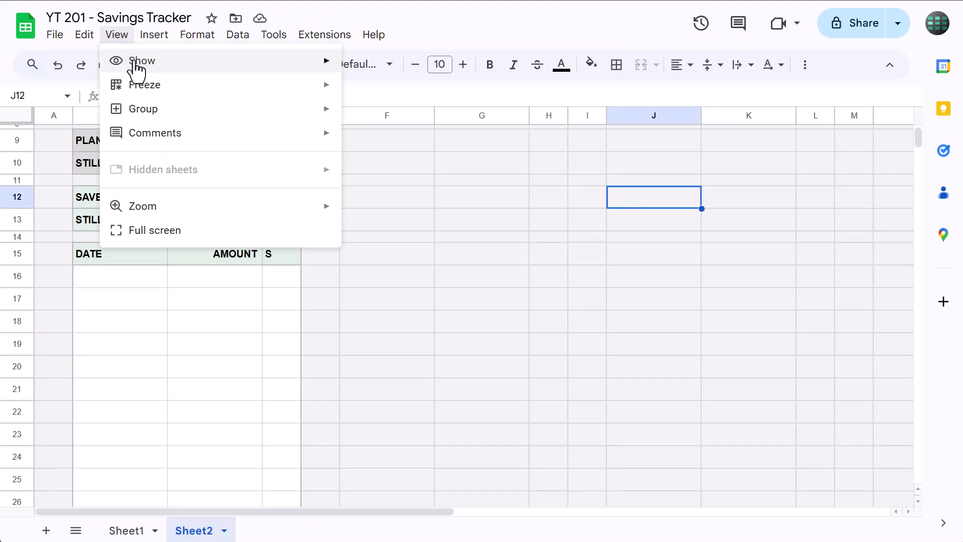
pyautogui.moveTo(257, 67)
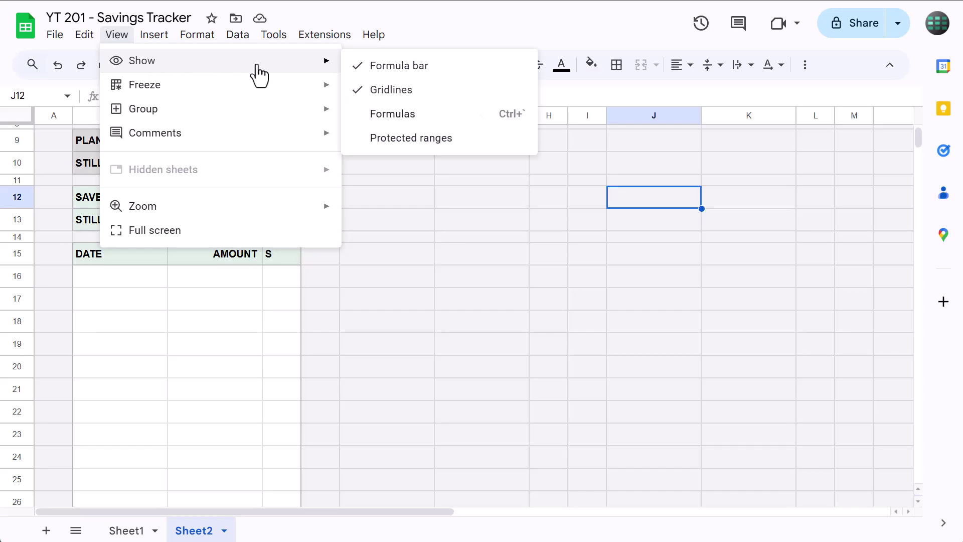
pyautogui.click(391, 90)
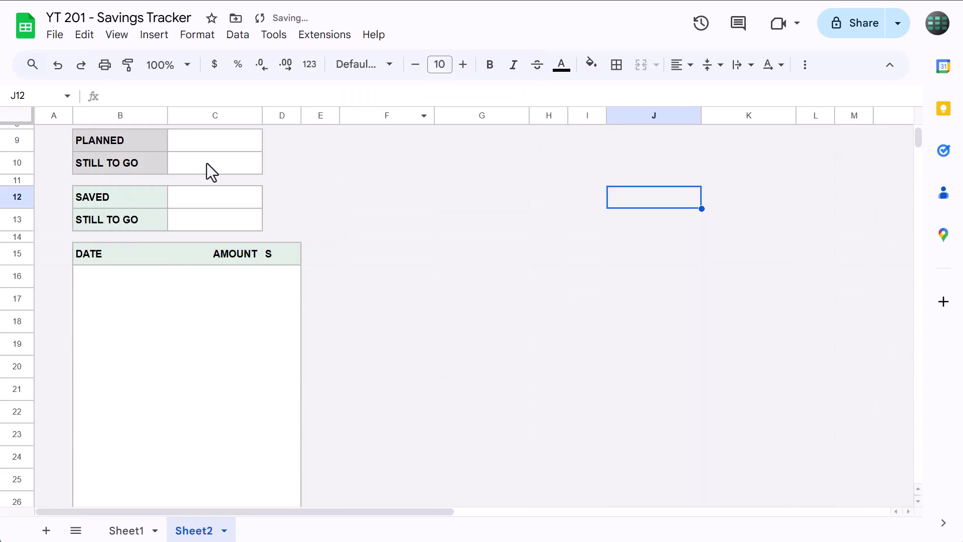
# Give the log range B16:D1000 light grey 2 inner borders
pyautogui.click(43, 96)
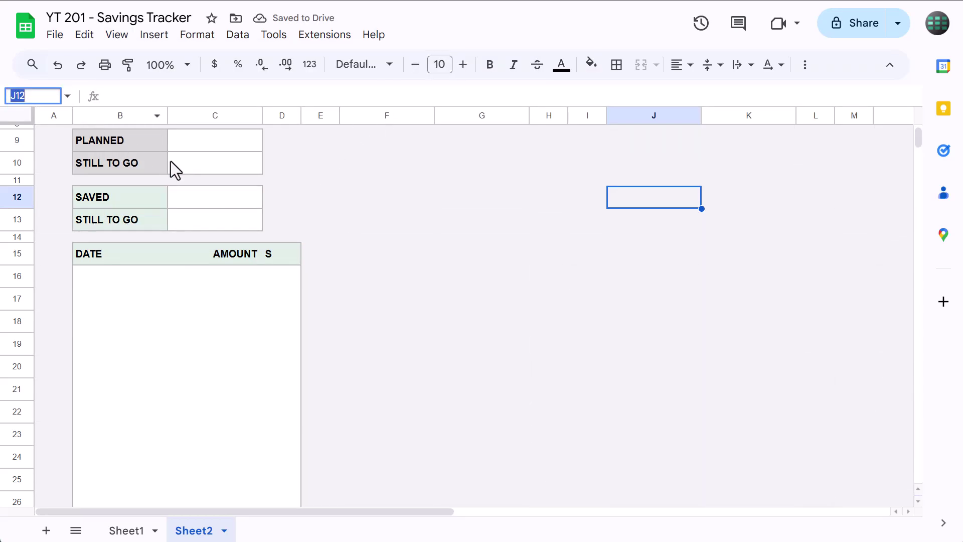
pyautogui.write('B16:D1000')
pyautogui.press('Return')
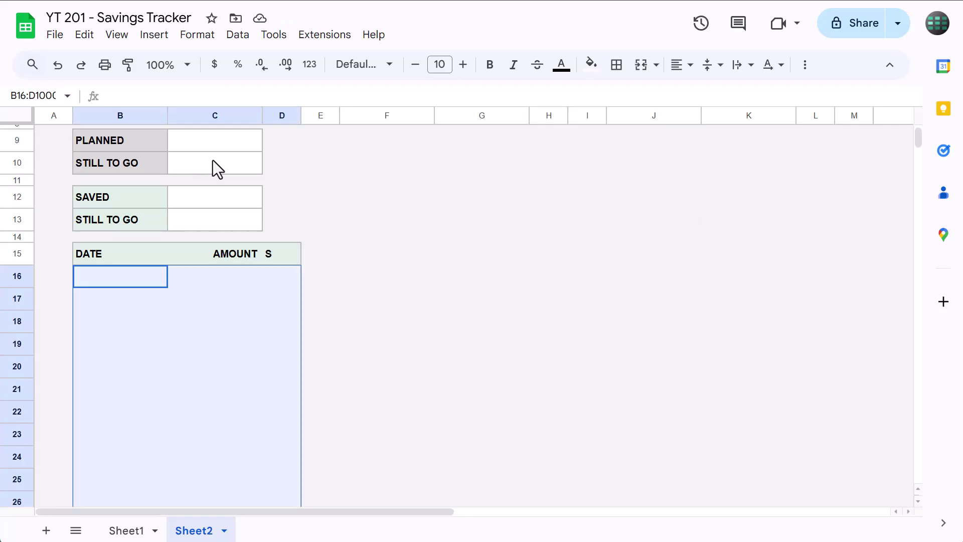
pyautogui.click(616, 64)
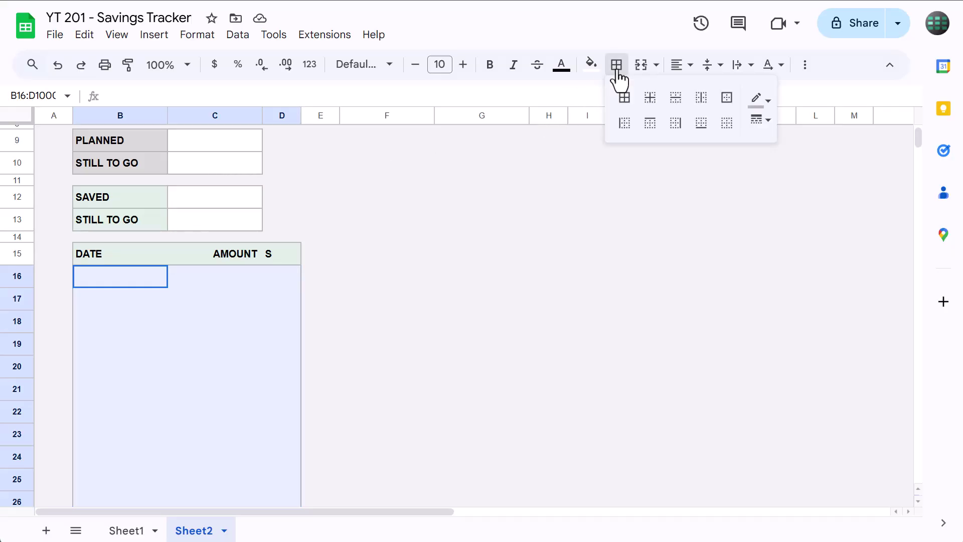
pyautogui.click(761, 107)
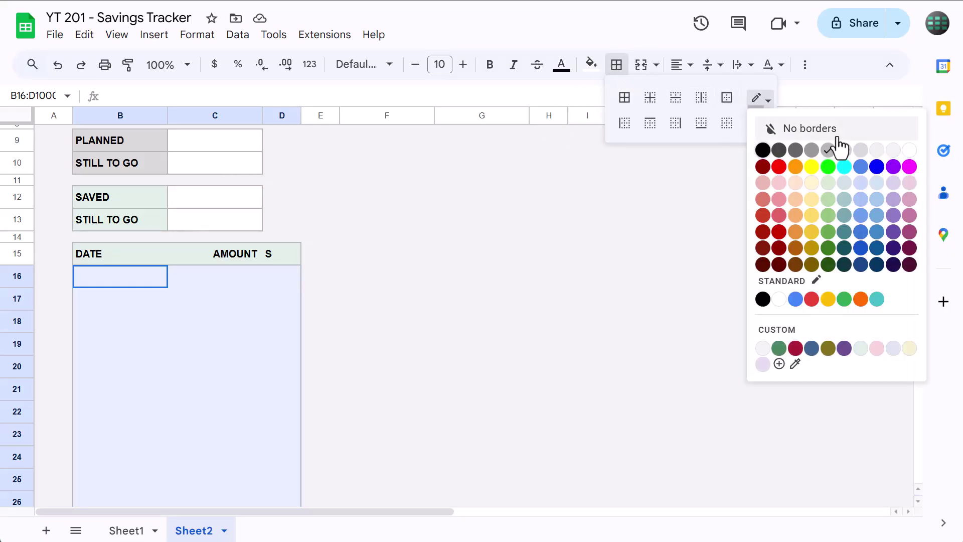
pyautogui.click(877, 151)
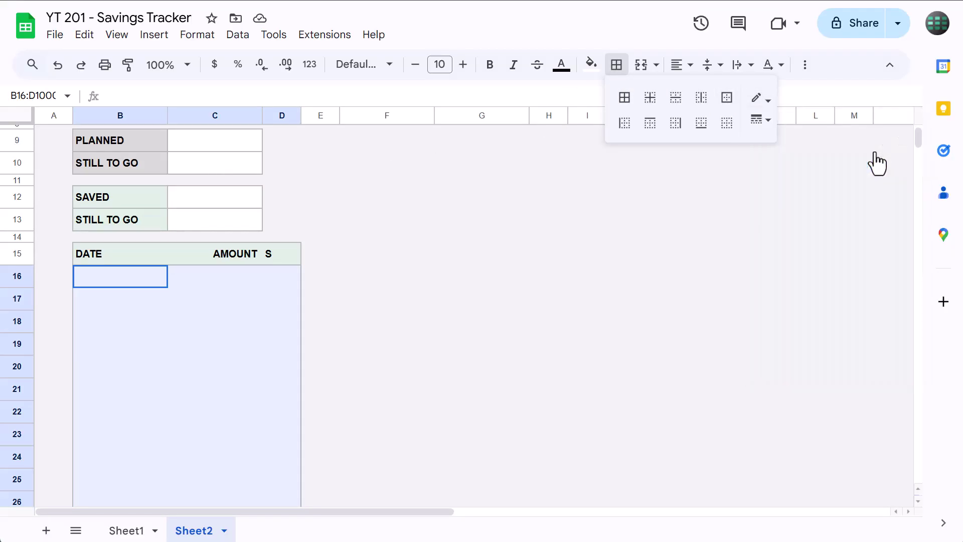
pyautogui.click(651, 101)
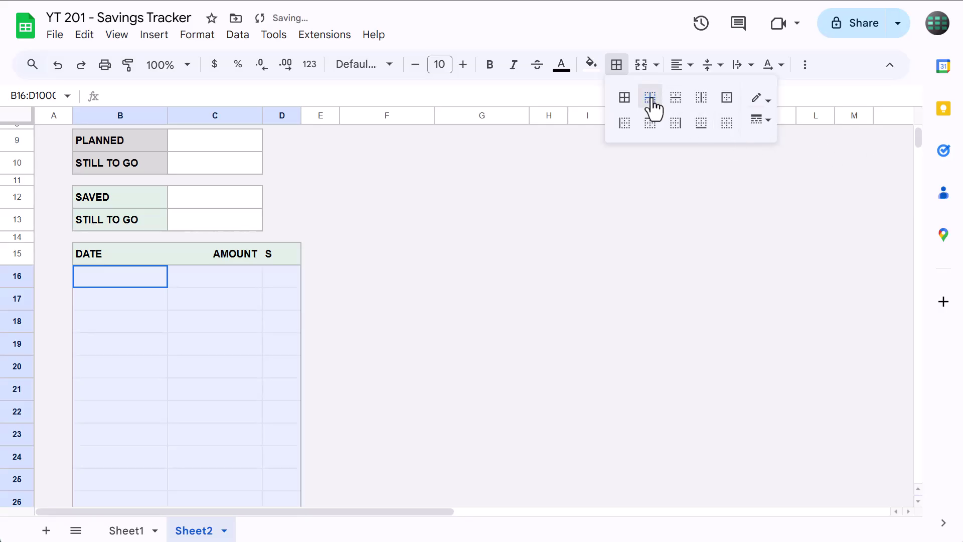
pyautogui.click(618, 68)
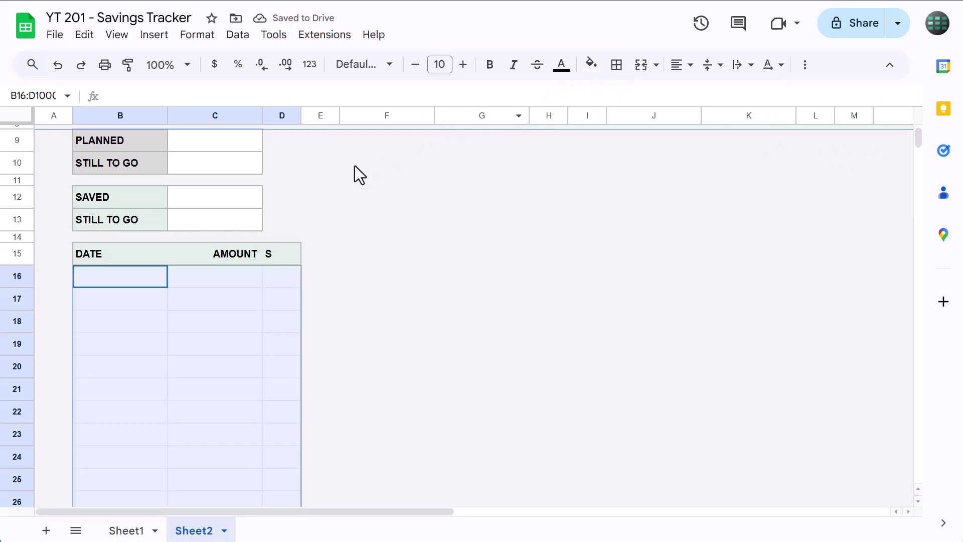
# Centre the contents of column D
pyautogui.rightClick(284, 116)
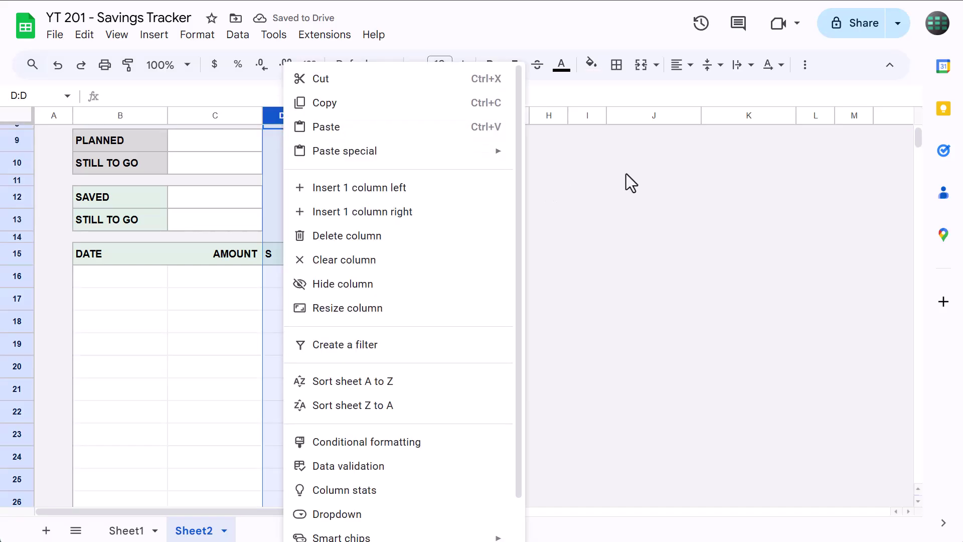
pyautogui.moveTo(630, 179); pyautogui.dragTo(630, 163)
pyautogui.click(284, 117)
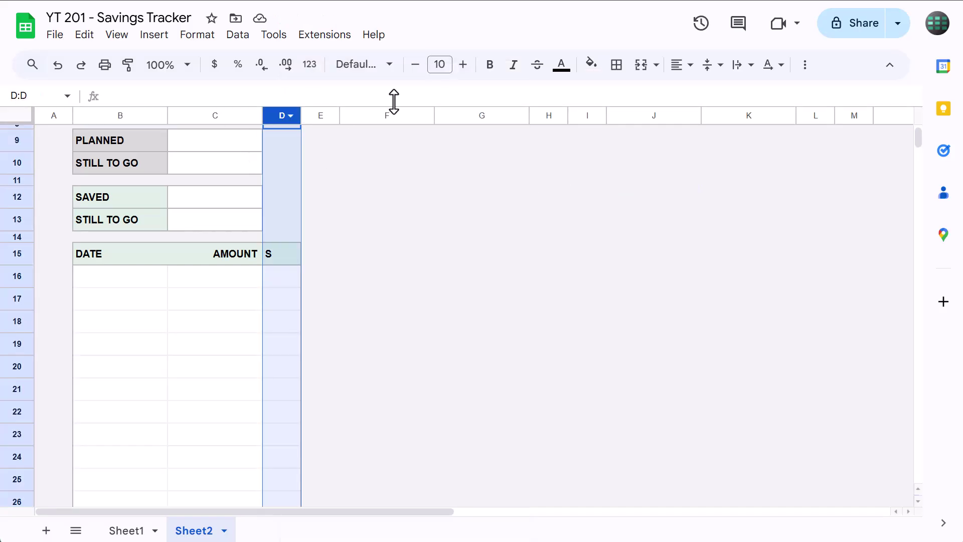
pyautogui.click(681, 65)
pyautogui.click(707, 95)
pyautogui.click(389, 168)
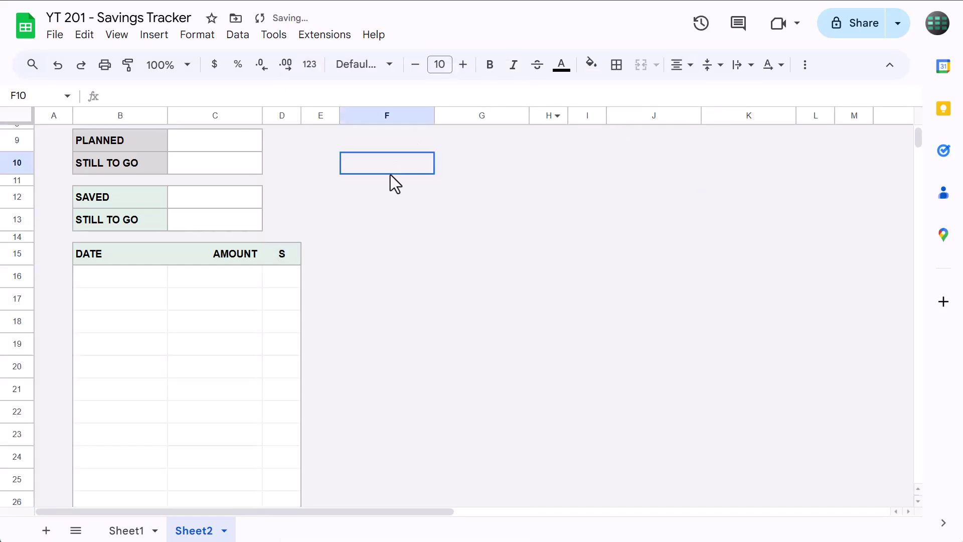
# Select B16:B1000 and start a custom date format, clearing the default pattern
pyautogui.click(44, 96)
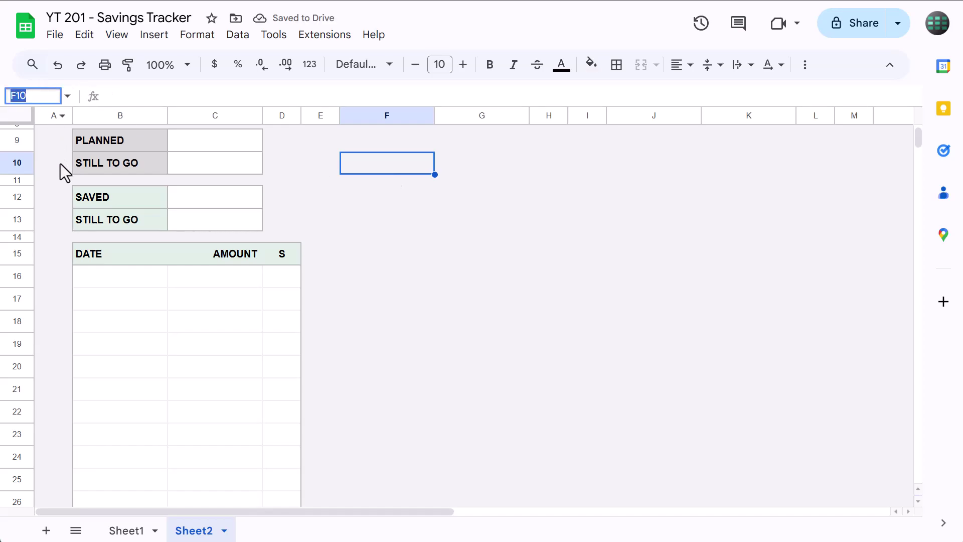
pyautogui.write('B16:B1000')
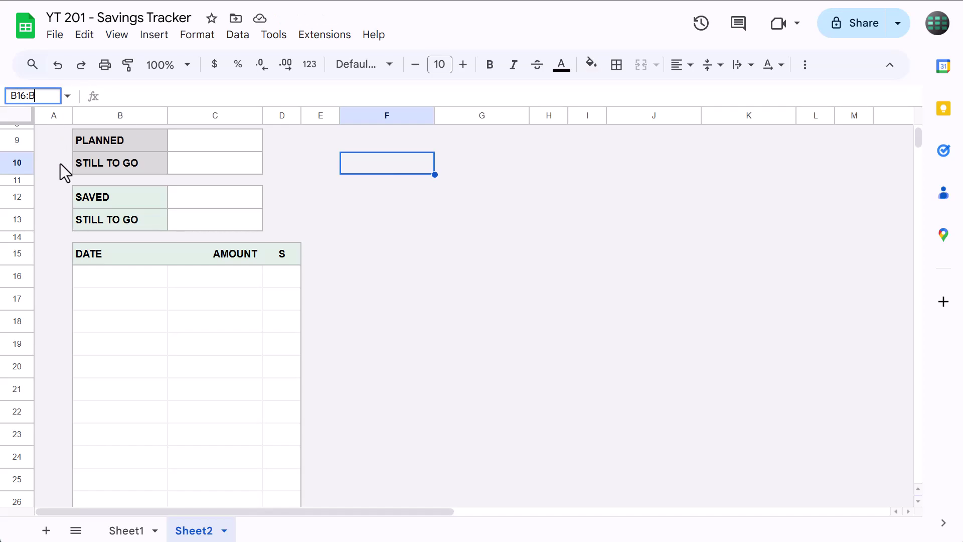
pyautogui.press('Return')
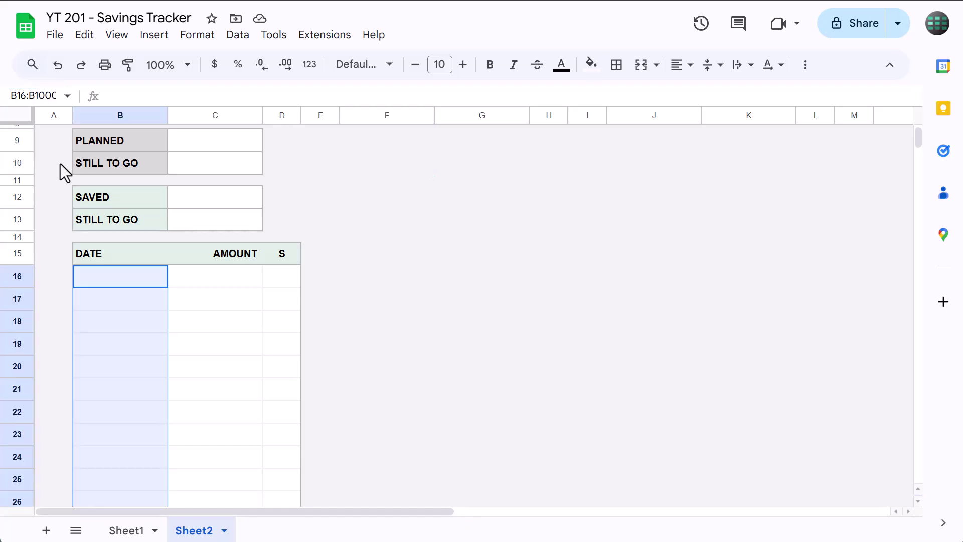
pyautogui.click(310, 66)
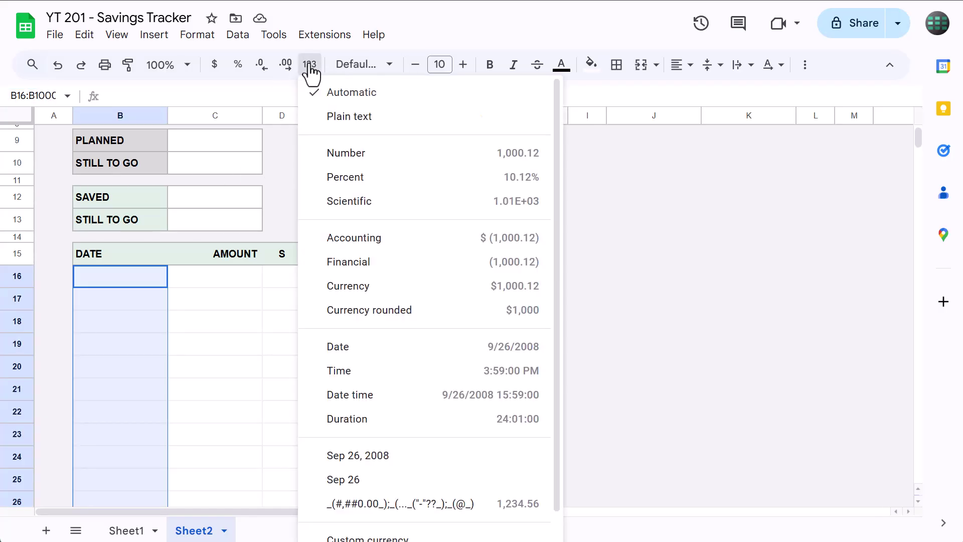
pyautogui.scroll(-1, 398, 351)
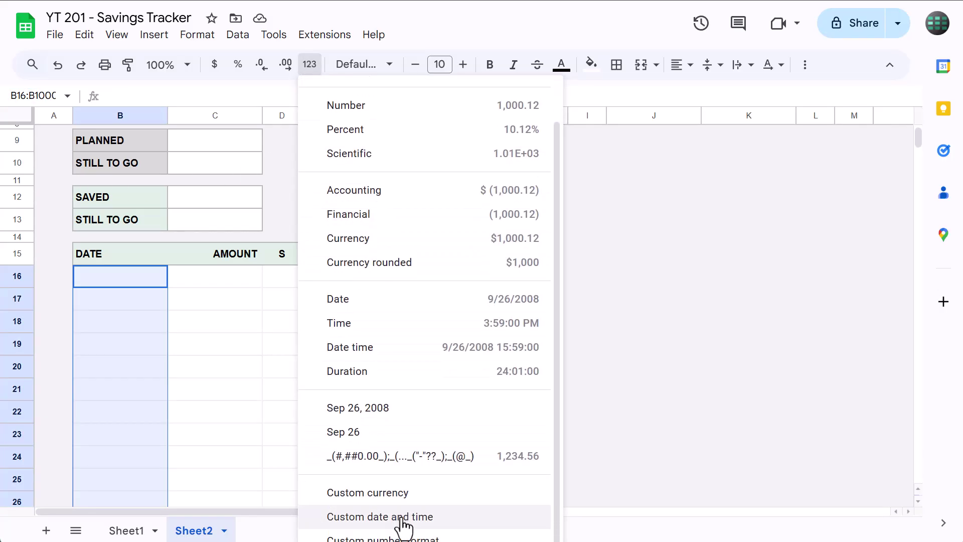
pyautogui.click(403, 517)
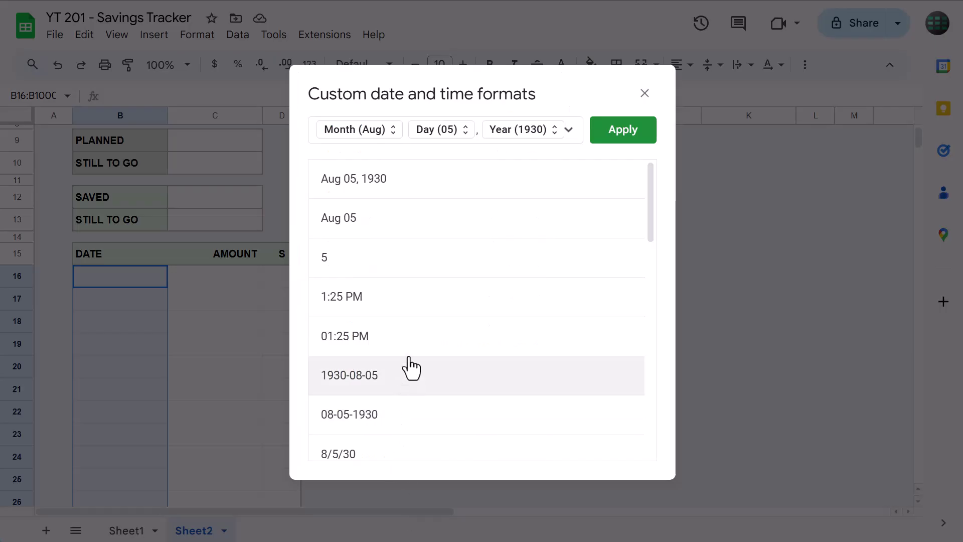
pyautogui.scroll(-5, 455, 248)
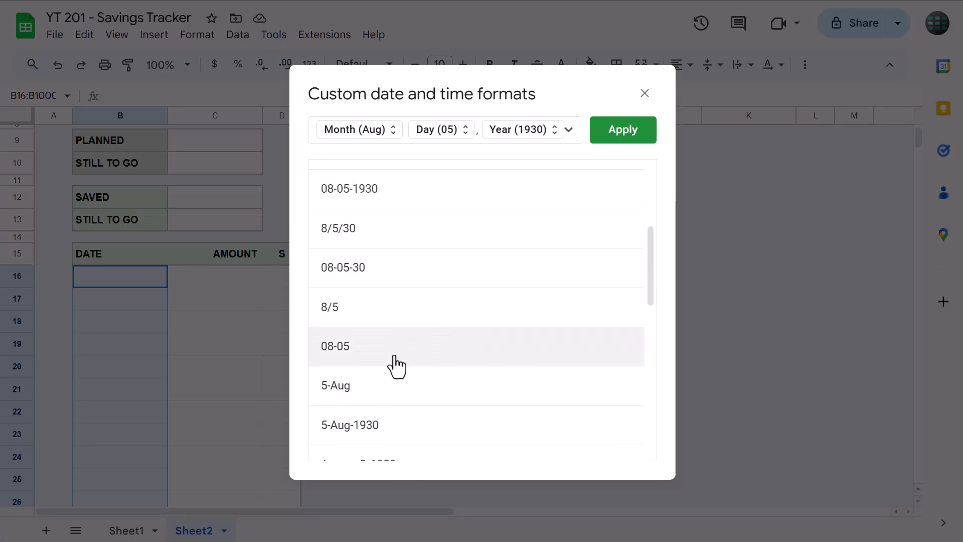
pyautogui.click(397, 386)
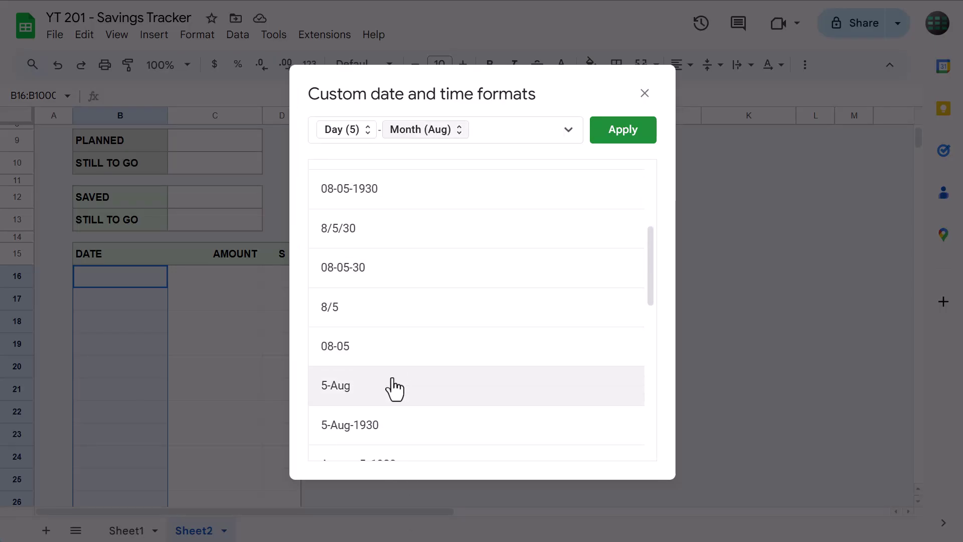
pyautogui.click(499, 130)
pyautogui.press('BackSpace')
pyautogui.press('BackSpace')
pyautogui.press('BackSpace')
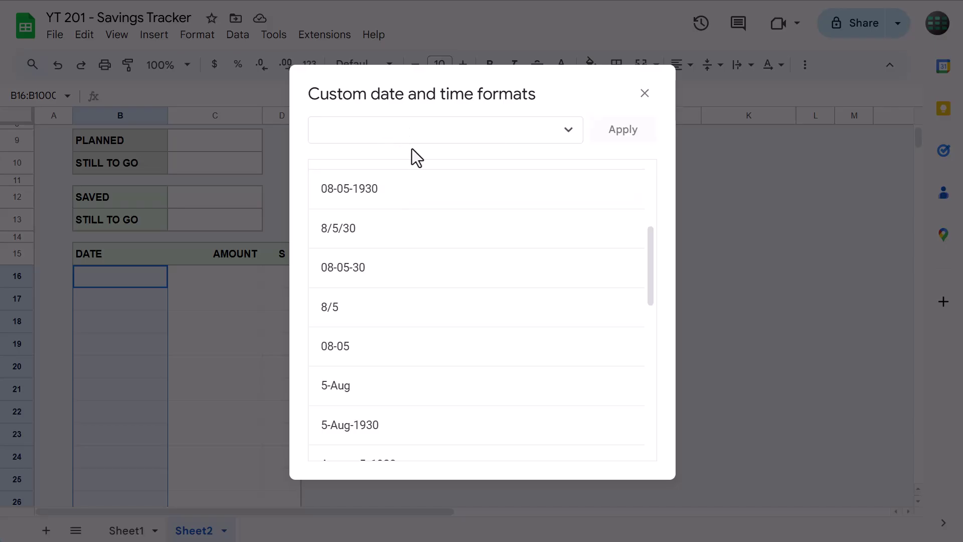
# Build the pattern with an abbreviated month and a two-digit day
pyautogui.click(569, 130)
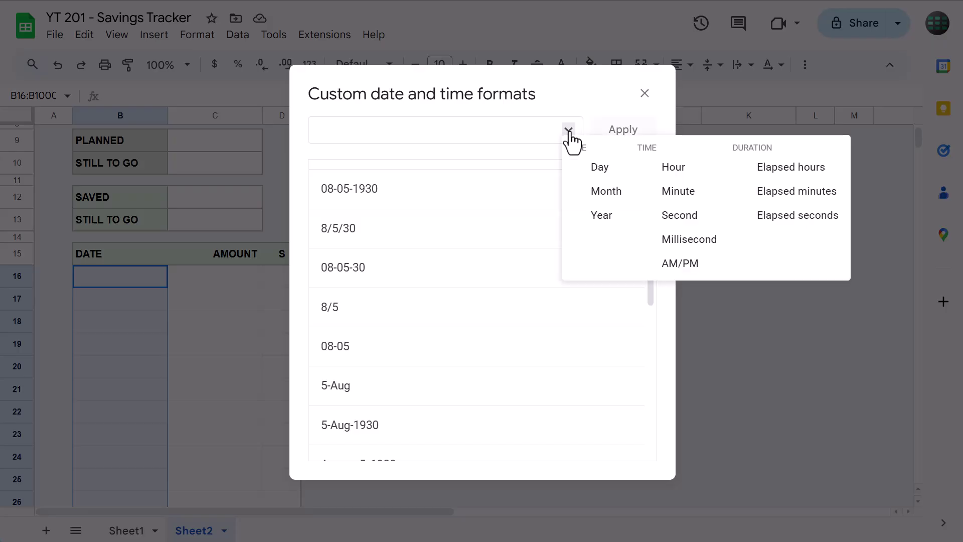
pyautogui.click(618, 194)
pyautogui.click(366, 131)
pyautogui.click(384, 181)
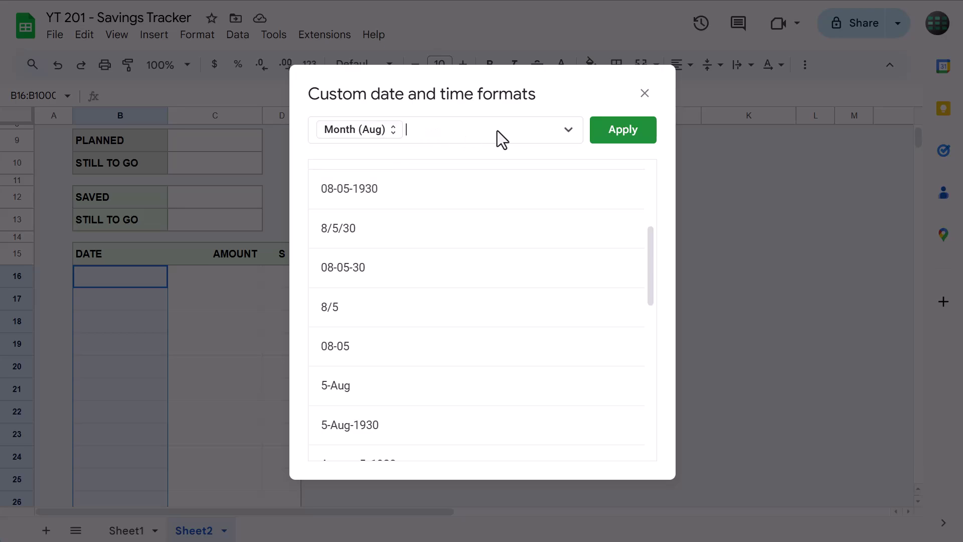
pyautogui.click(568, 130)
pyautogui.click(597, 168)
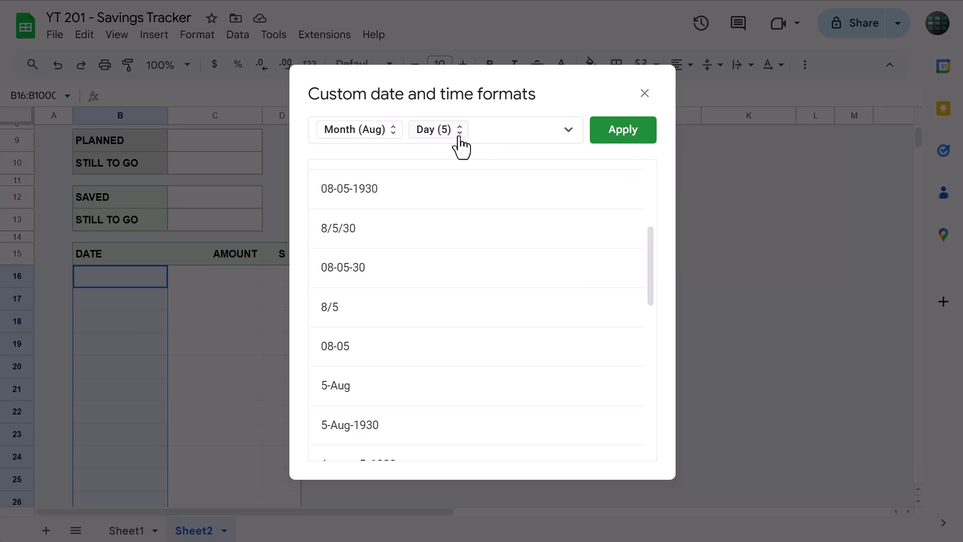
pyautogui.click(454, 131)
pyautogui.click(460, 158)
# Add a comma and four-digit year, then apply the Aug 05, 1930 format
pyautogui.click(513, 128)
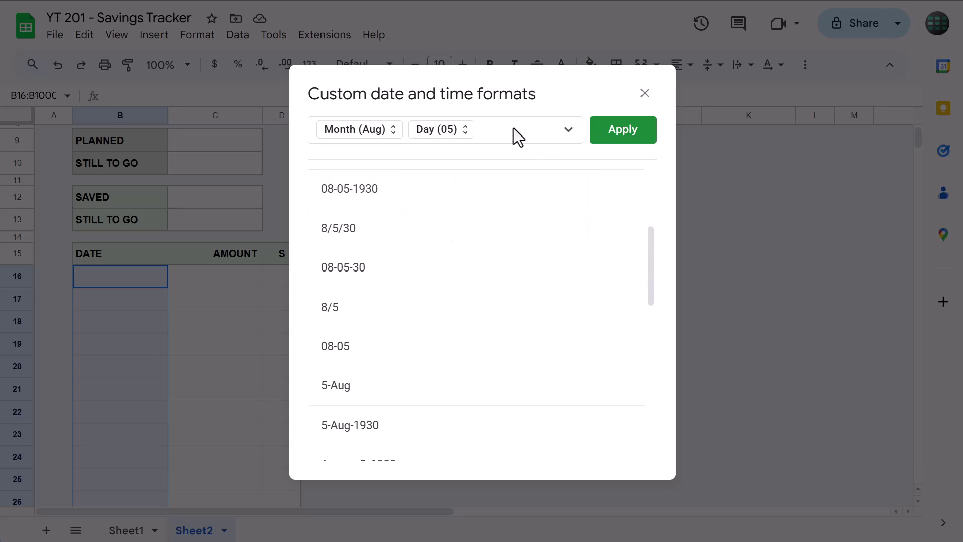
pyautogui.write(',')
pyautogui.click(569, 131)
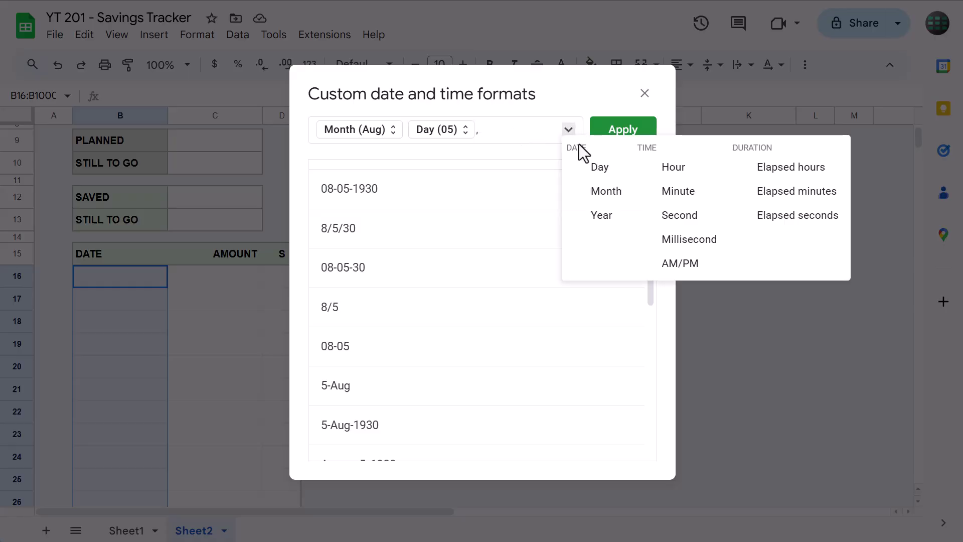
pyautogui.click(604, 217)
pyautogui.click(516, 133)
pyautogui.click(533, 159)
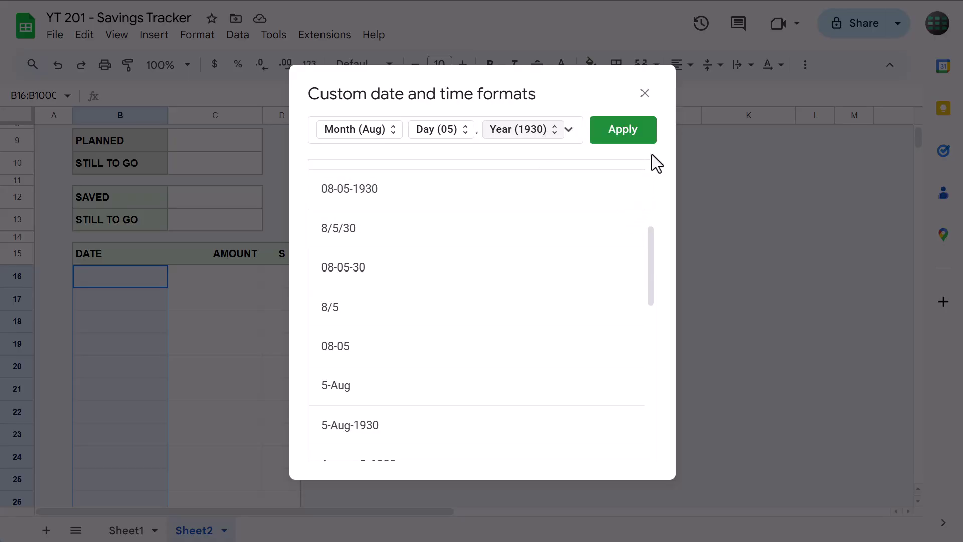
pyautogui.click(623, 136)
# Turn D16:D1000 under the S heading into checkboxes coloured the custom green
pyautogui.click(343, 192)
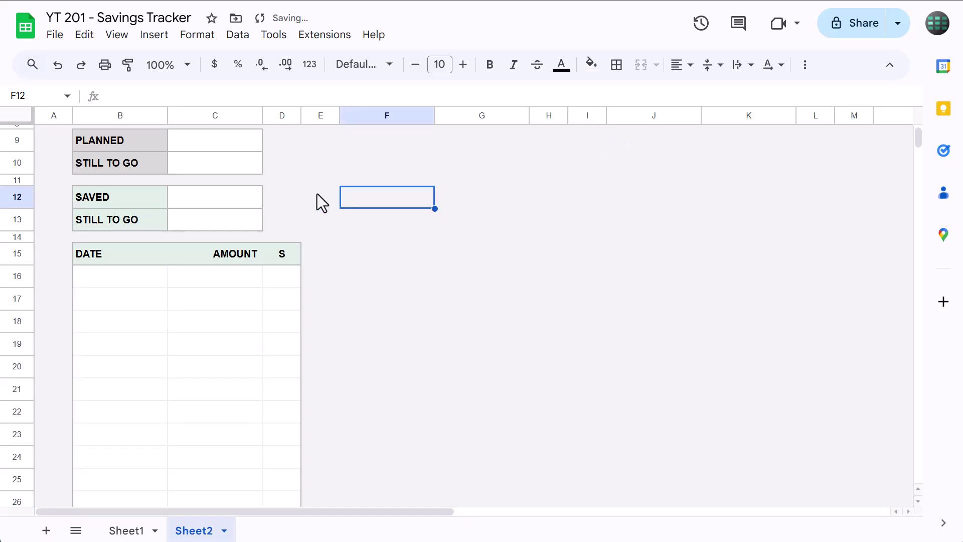
pyautogui.scroll(3, 311, 197)
pyautogui.scroll(-3, 309, 198)
pyautogui.click(39, 95)
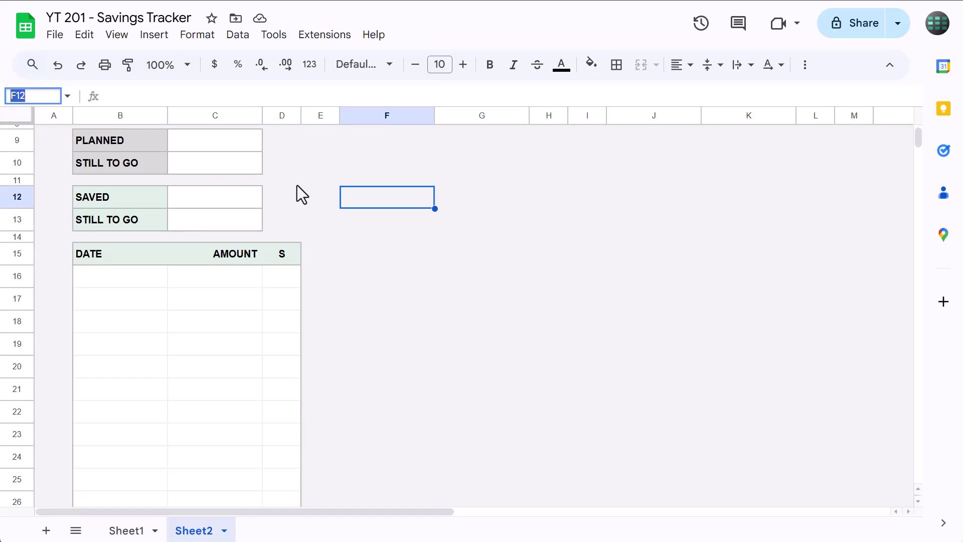
pyautogui.write('D16:D1000')
pyautogui.press('Return')
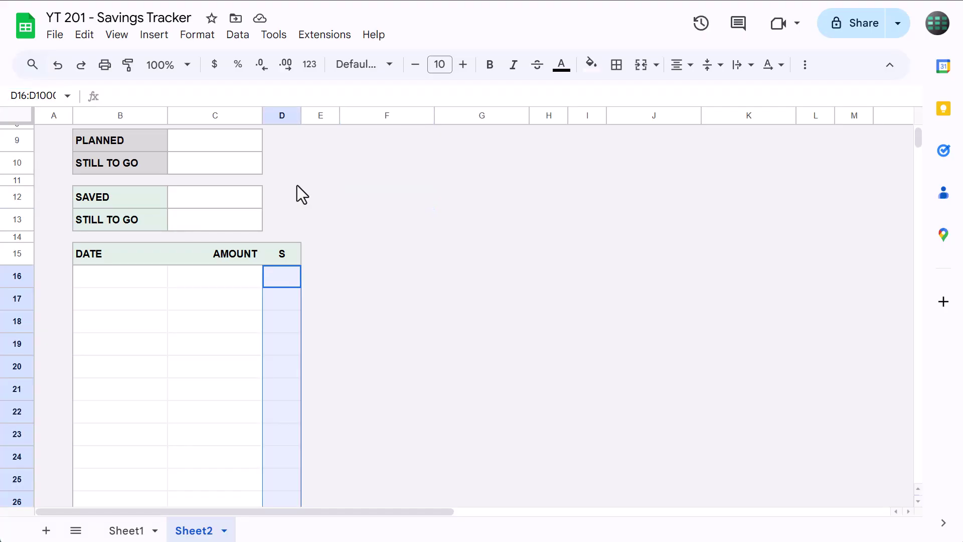
pyautogui.click(153, 35)
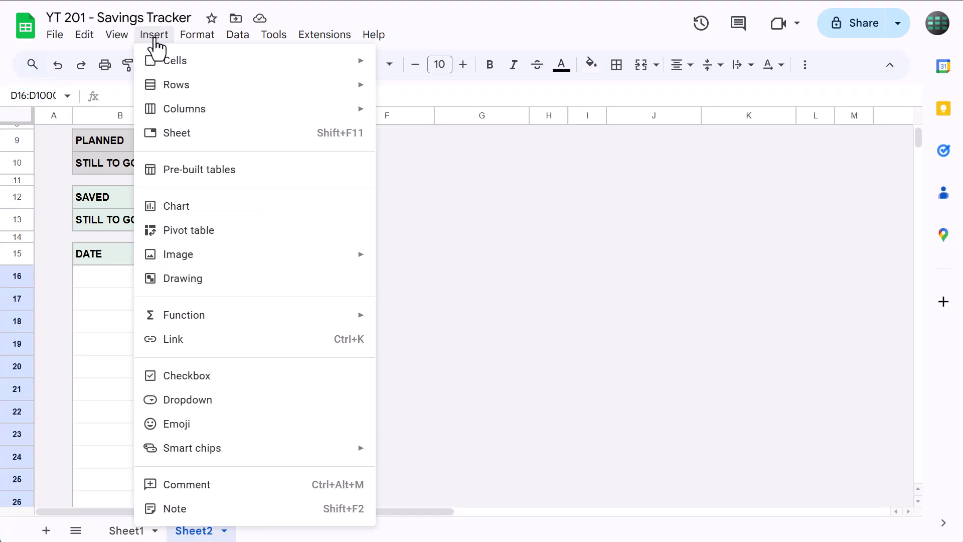
pyautogui.click(205, 385)
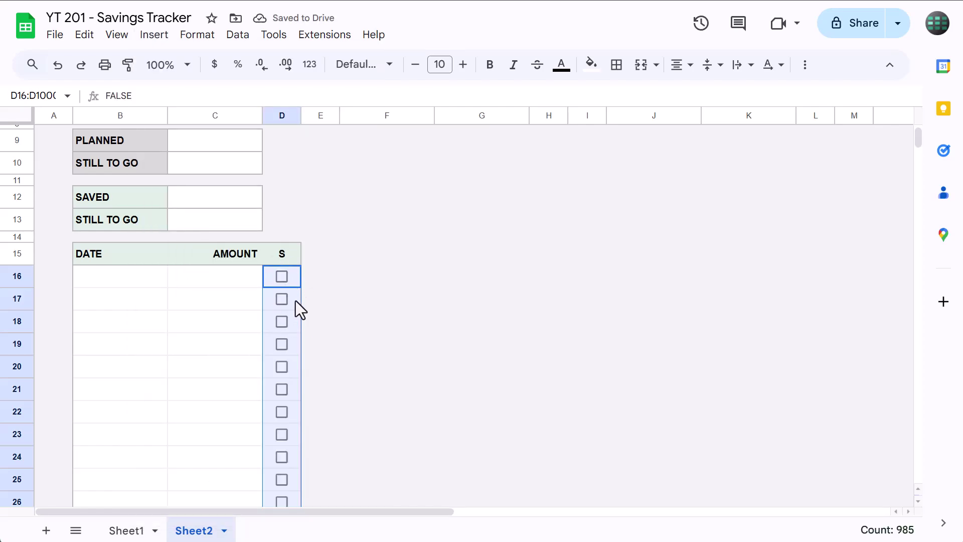
pyautogui.click(563, 67)
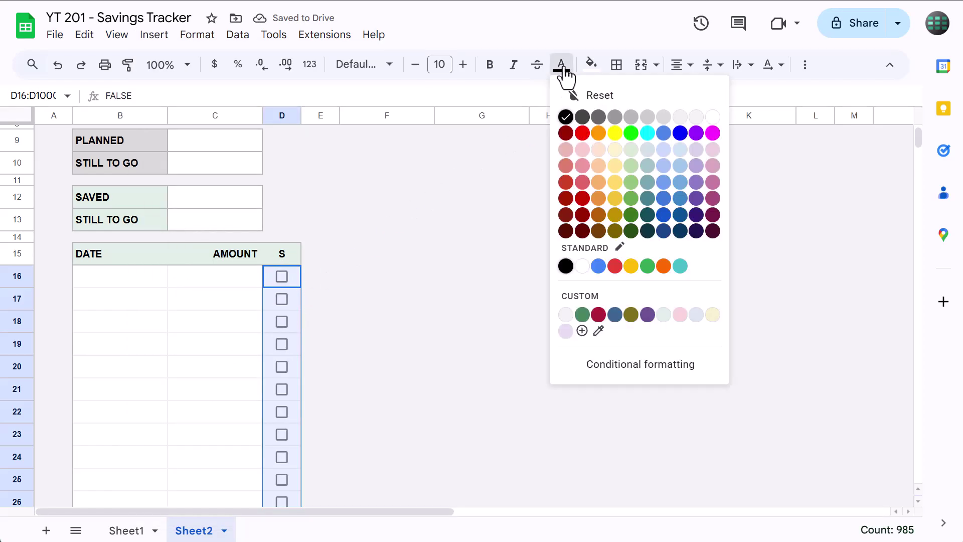
pyautogui.click(582, 315)
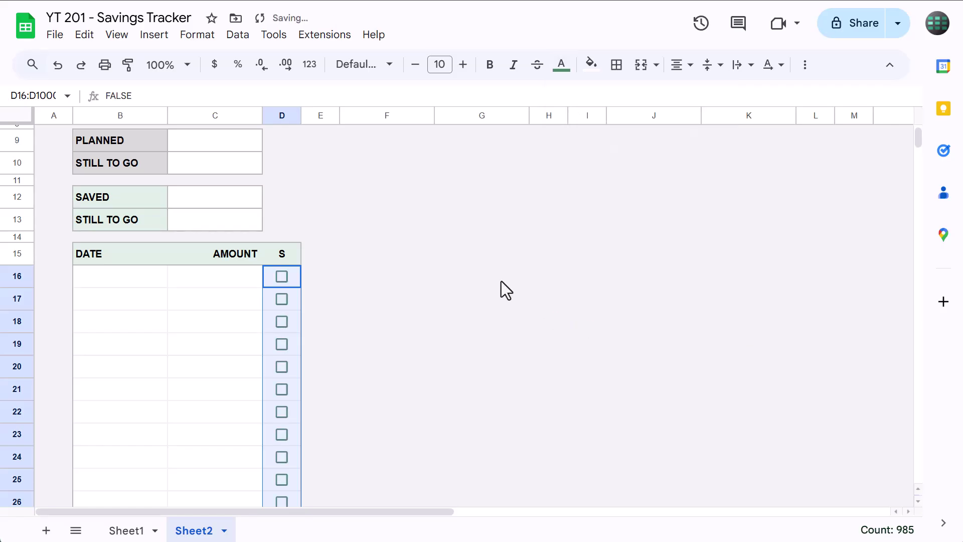
# Enter the dates 1/1, 2/1, 3/1 and 4/1 in B16:B19
pyautogui.click(306, 179)
pyautogui.click(125, 281)
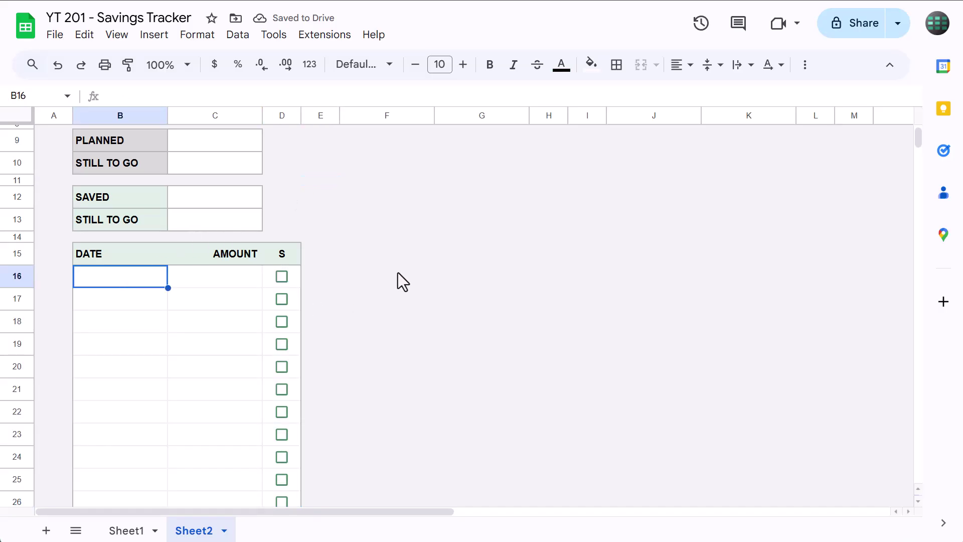
pyautogui.write('1/1')
pyautogui.press('Return')
pyautogui.write('2/1')
pyautogui.press('Return')
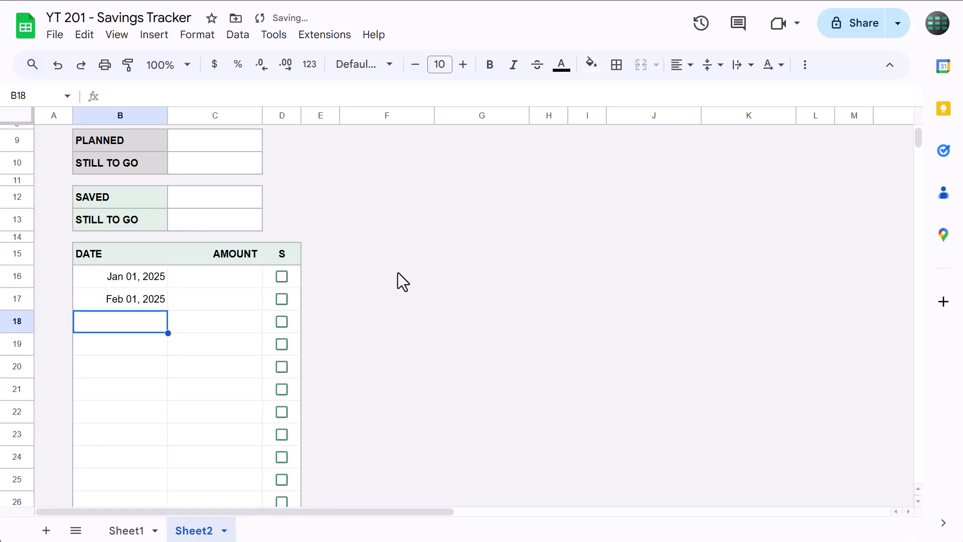
pyautogui.write('3/1')
pyautogui.press('Return')
pyautogui.write('4/1')
pyautogui.press('Return')
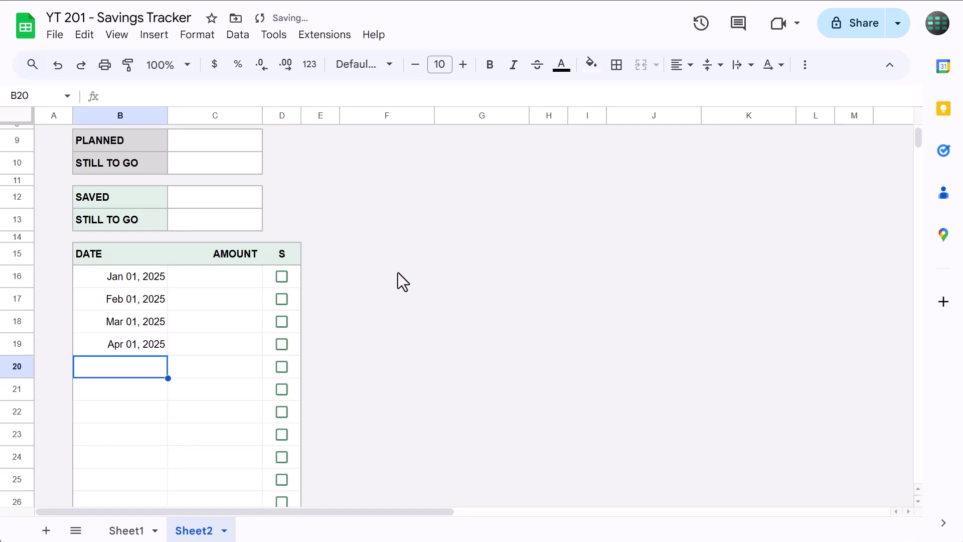
# Enter the amounts 1000, 1000, 1000 and 500 in C16:C19
pyautogui.click(256, 276)
pyautogui.write('1000')
pyautogui.press('Return')
pyautogui.write('1000')
pyautogui.press('Return')
pyautogui.write('1,000')
pyautogui.press('Return')
pyautogui.write('500')
pyautogui.press('Return')
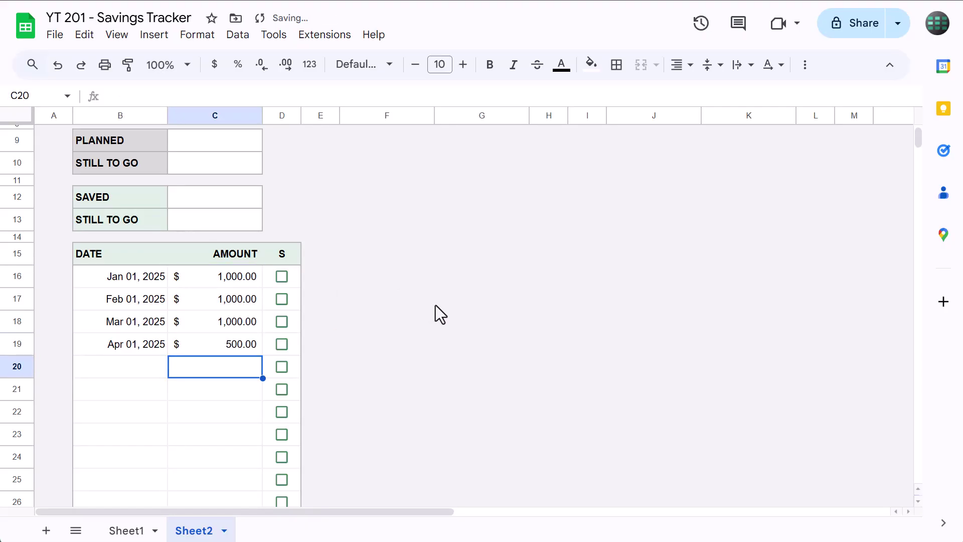
# Left-align the dates in column B
pyautogui.click(114, 281)
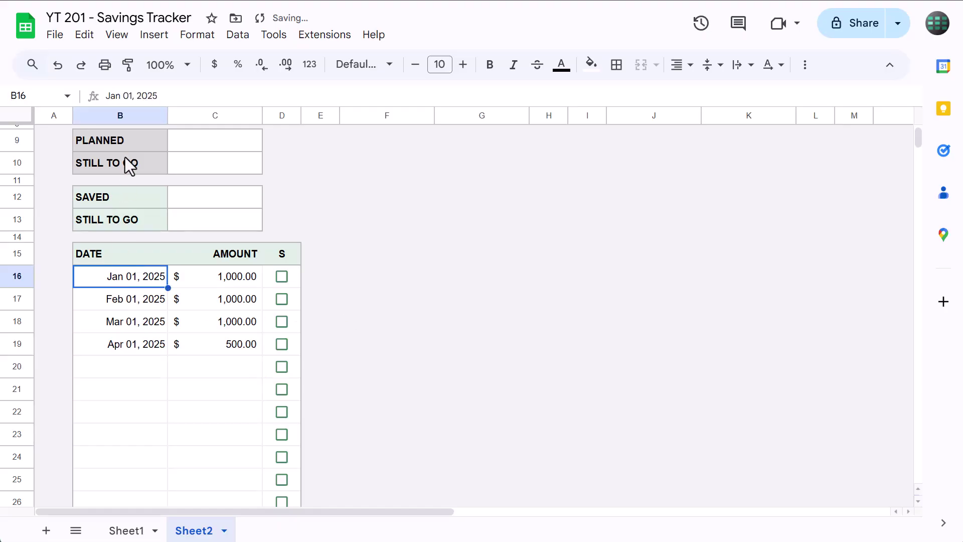
pyautogui.click(128, 116)
pyautogui.click(678, 65)
pyautogui.click(682, 98)
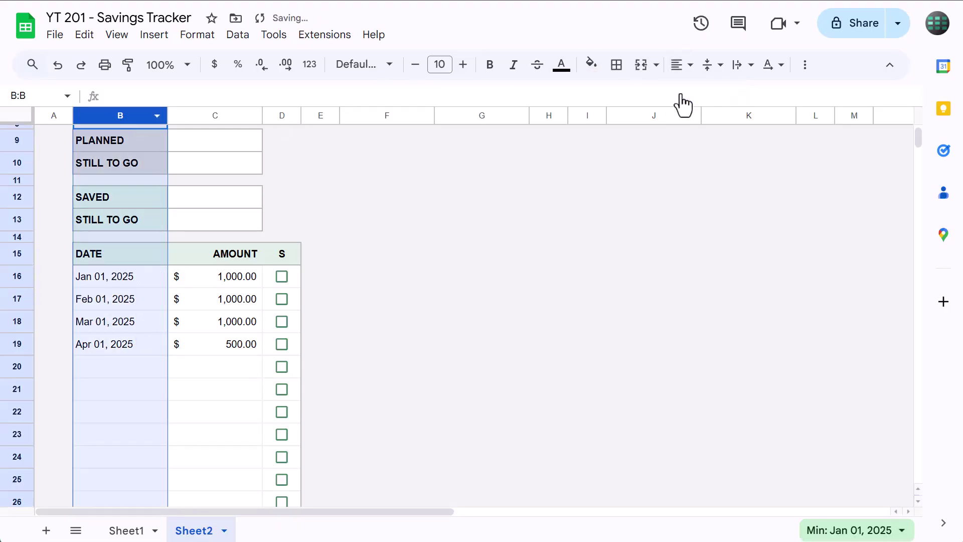
pyautogui.click(379, 247)
pyautogui.scroll(3, 378, 246)
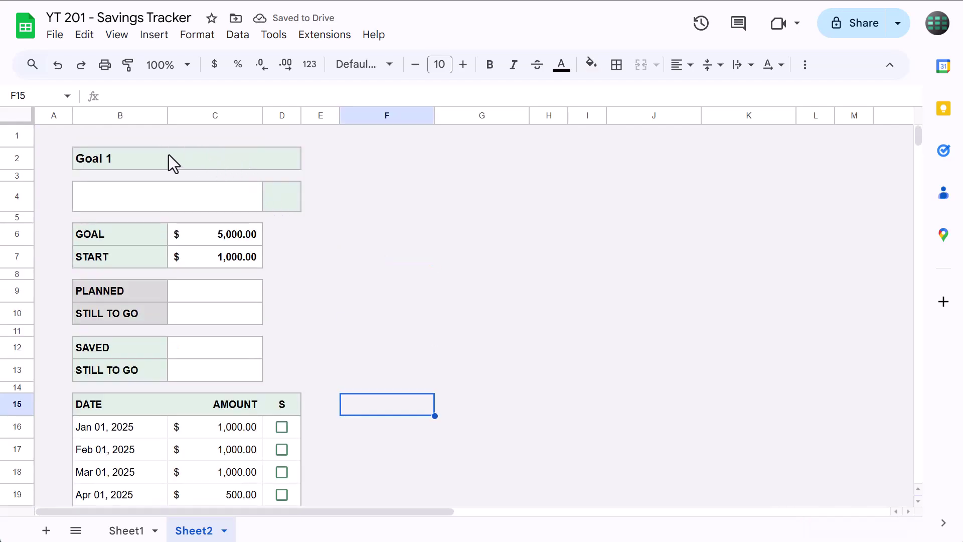
# Centre the merged Goal 1 title horizontally
pyautogui.click(143, 158)
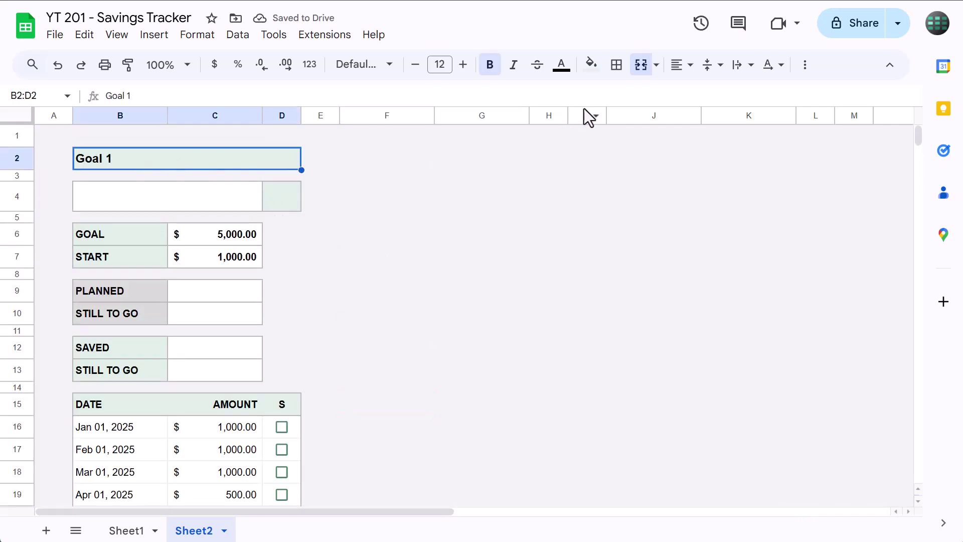
pyautogui.click(682, 69)
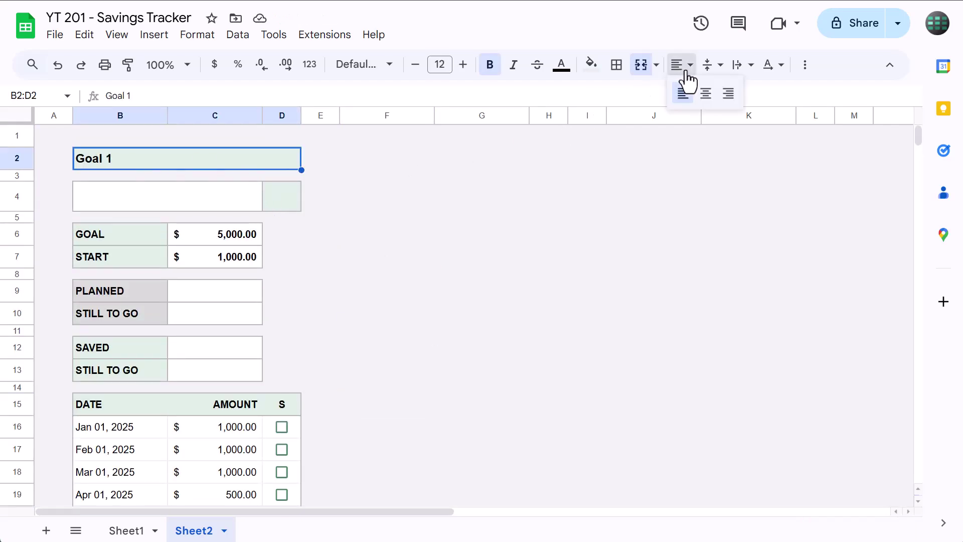
pyautogui.click(706, 93)
pyautogui.click(333, 266)
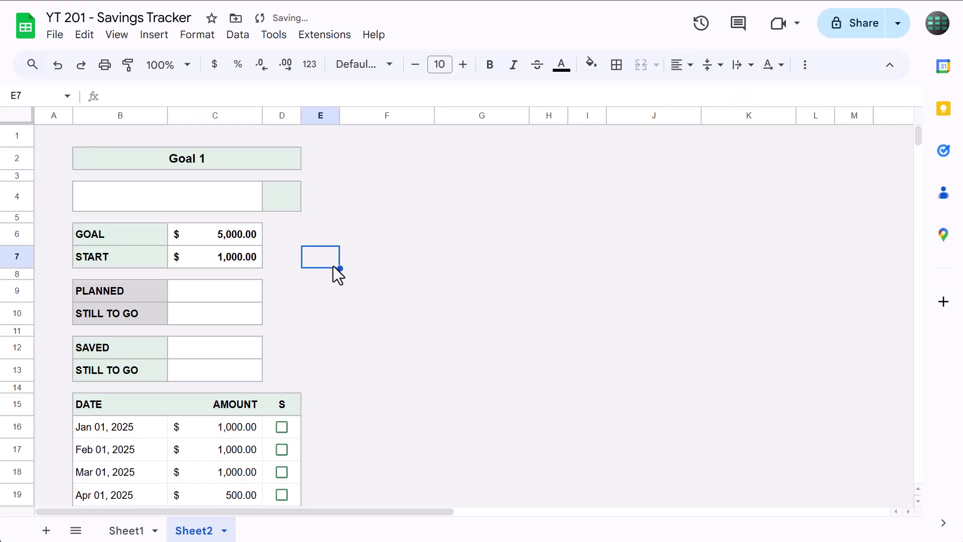
pyautogui.scroll(-3, 303, 323)
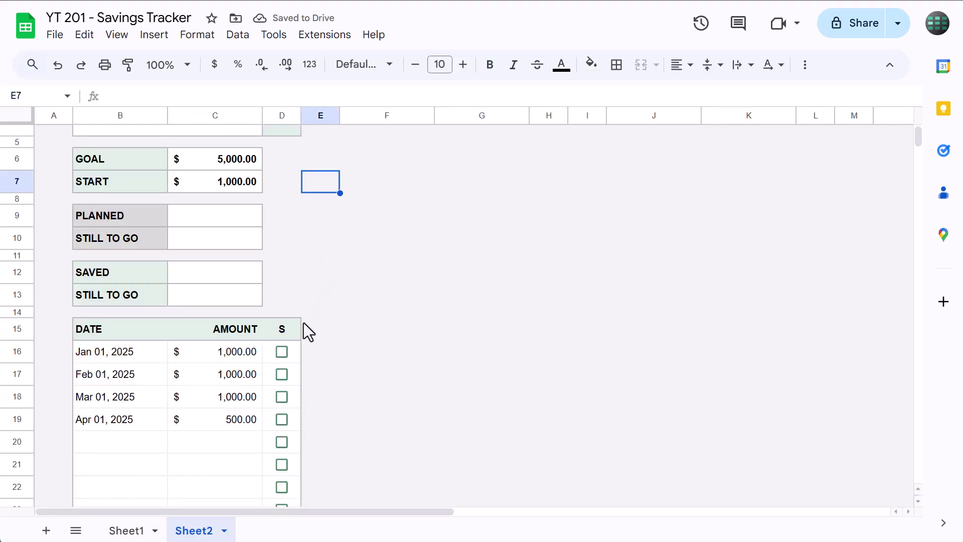
pyautogui.scroll(3, 303, 323)
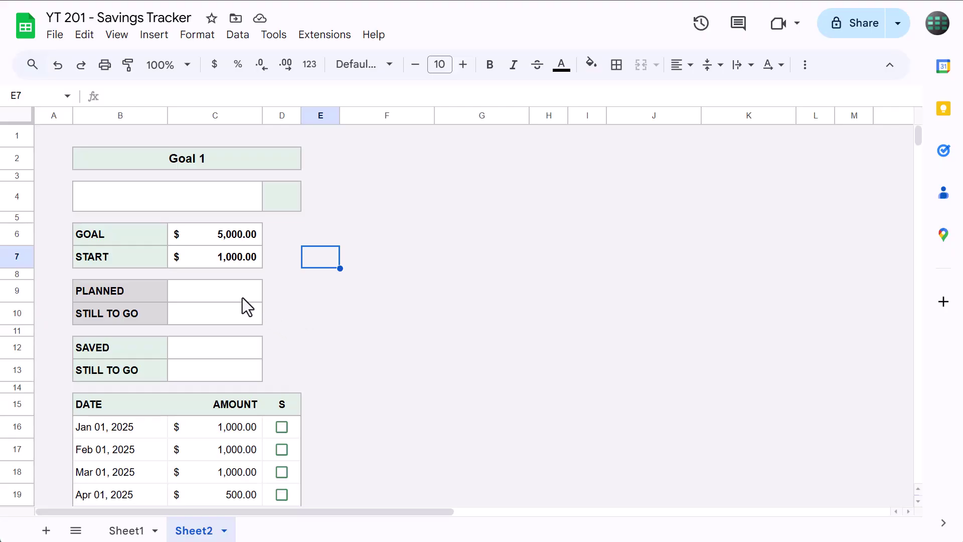
pyautogui.click(219, 291)
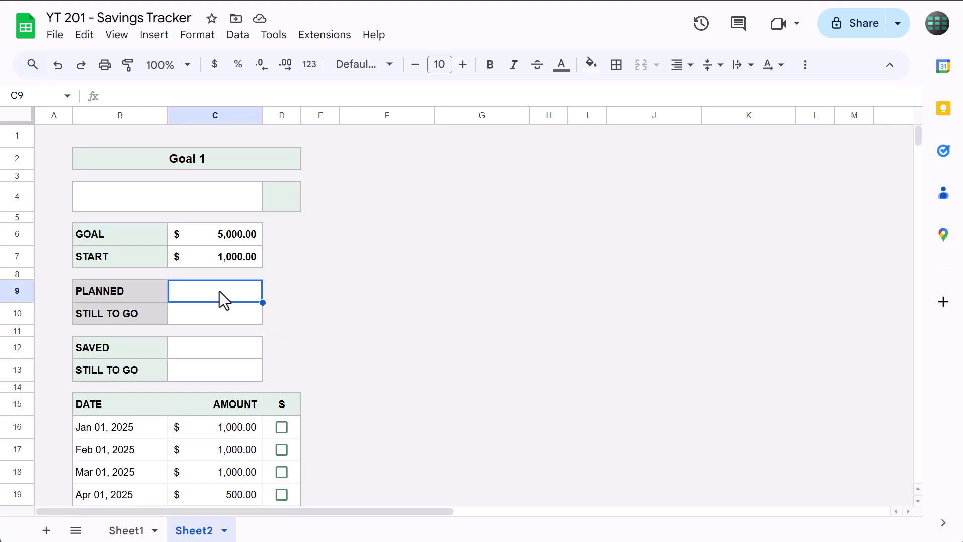
# Set the PLANNED total in C9 to =SUM(C16:C)
pyautogui.hotkey('alt', '/')
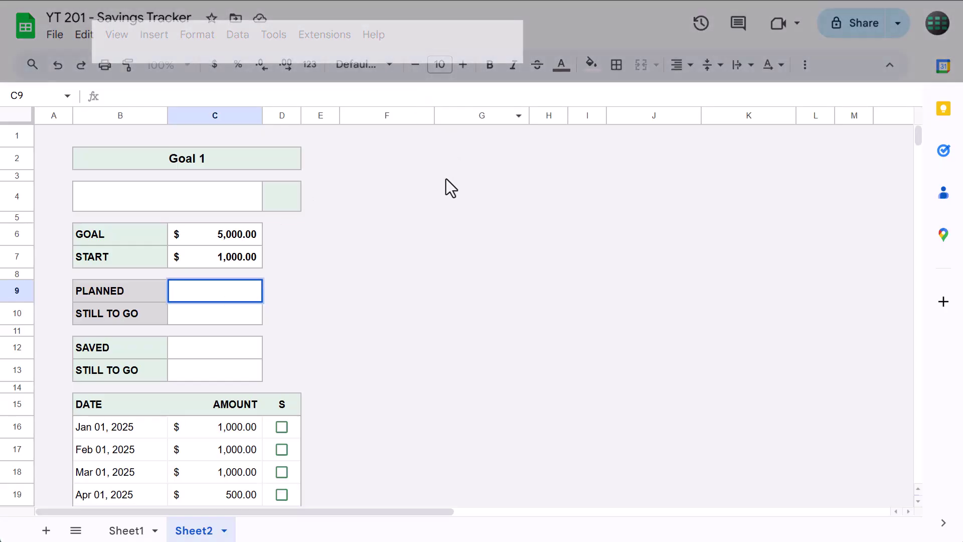
pyautogui.write('=')
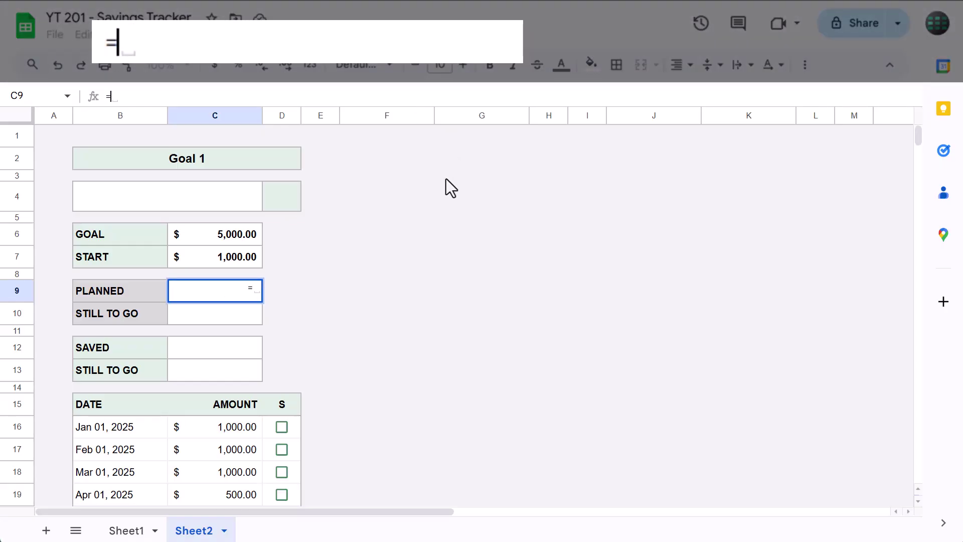
pyautogui.write('SUM(')
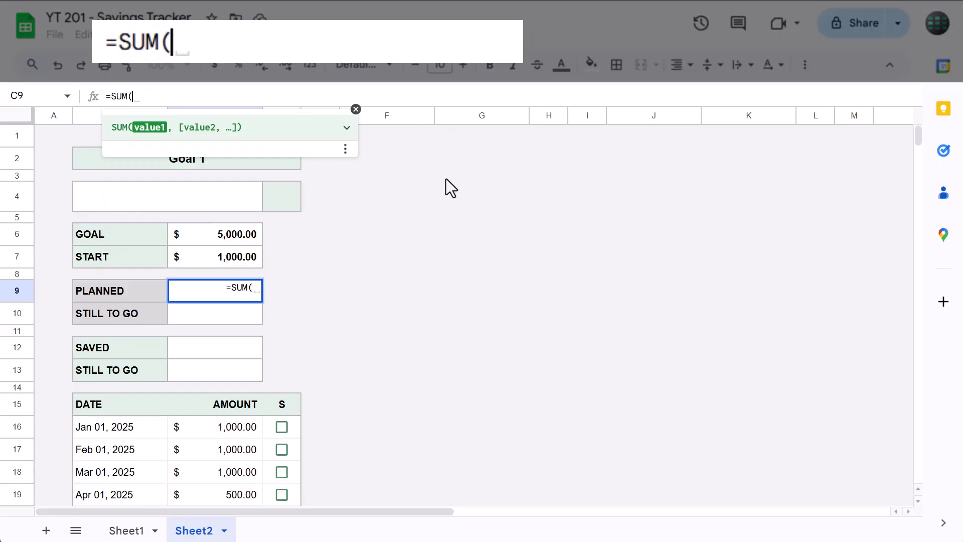
pyautogui.write('C16:C')
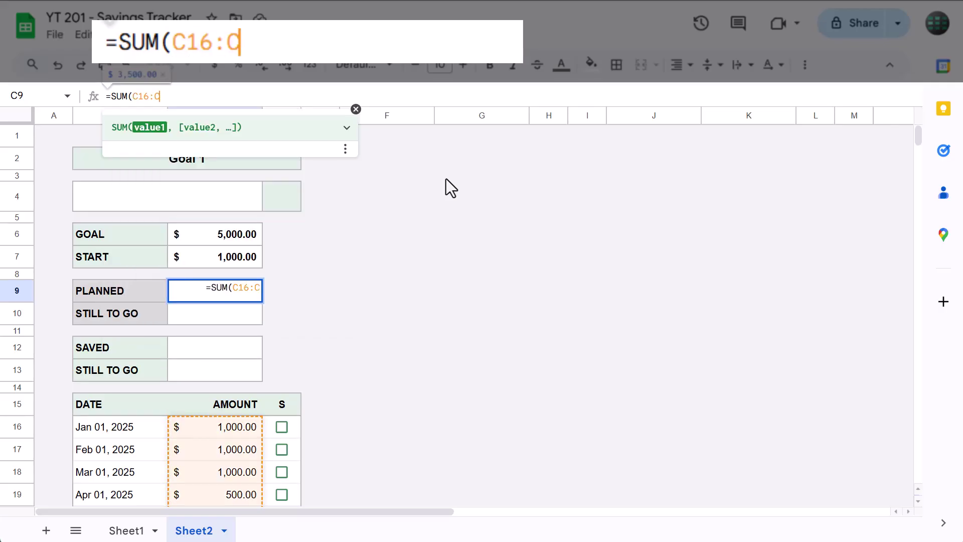
pyautogui.write(')')
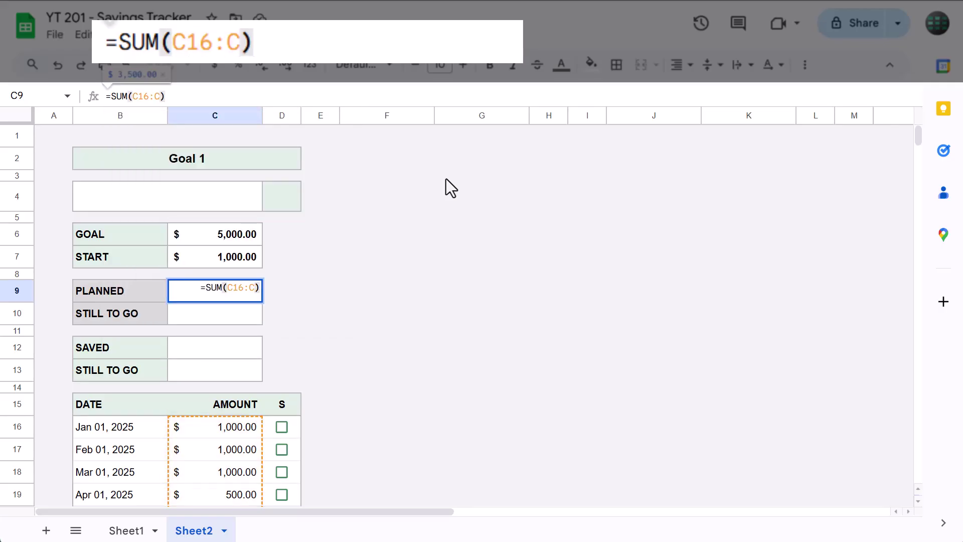
pyautogui.press('Return')
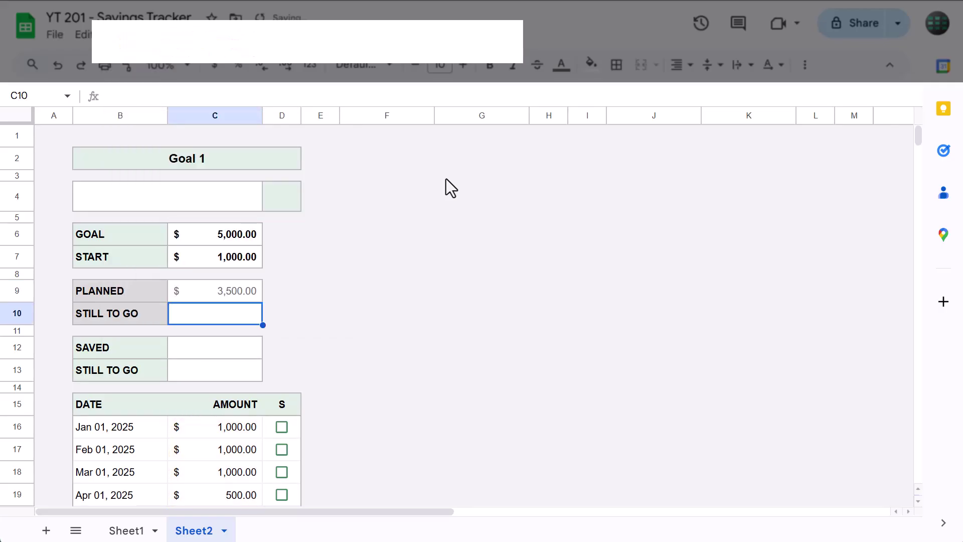
pyautogui.click(244, 295)
pyautogui.click(366, 96)
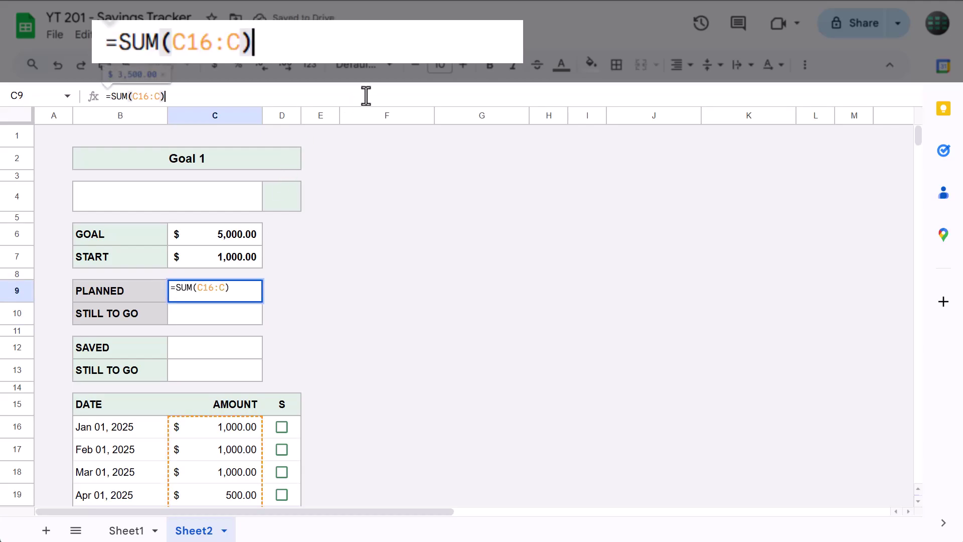
pyautogui.scroll(-3, 366, 200)
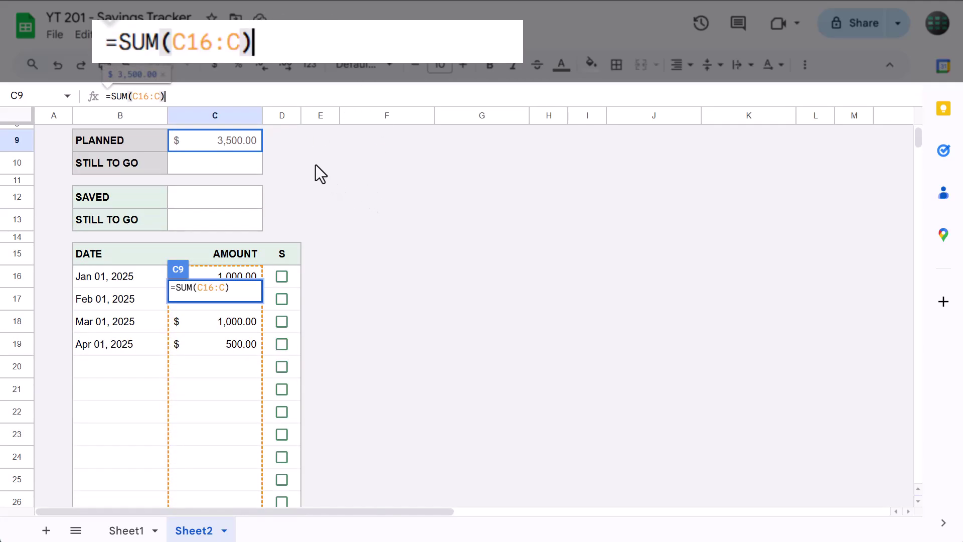
pyautogui.press('Return')
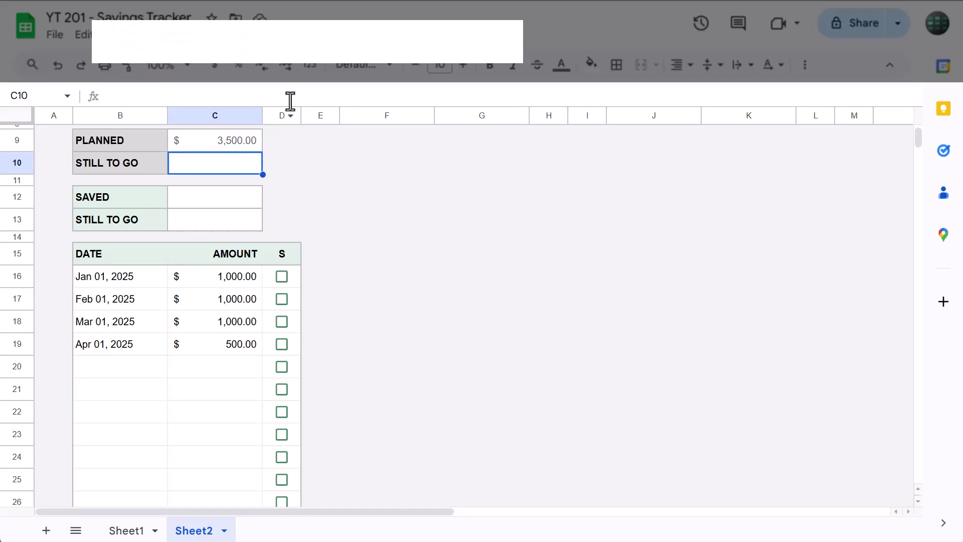
# Enter =C6-C7-C9 in C10 so STILL TO GO shows $500.00
pyautogui.write('=')
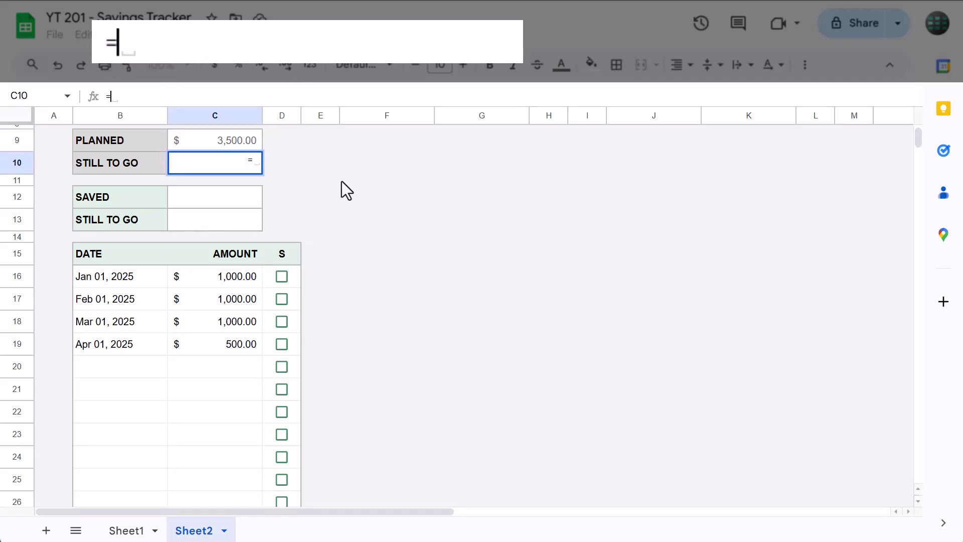
pyautogui.write('C6-')
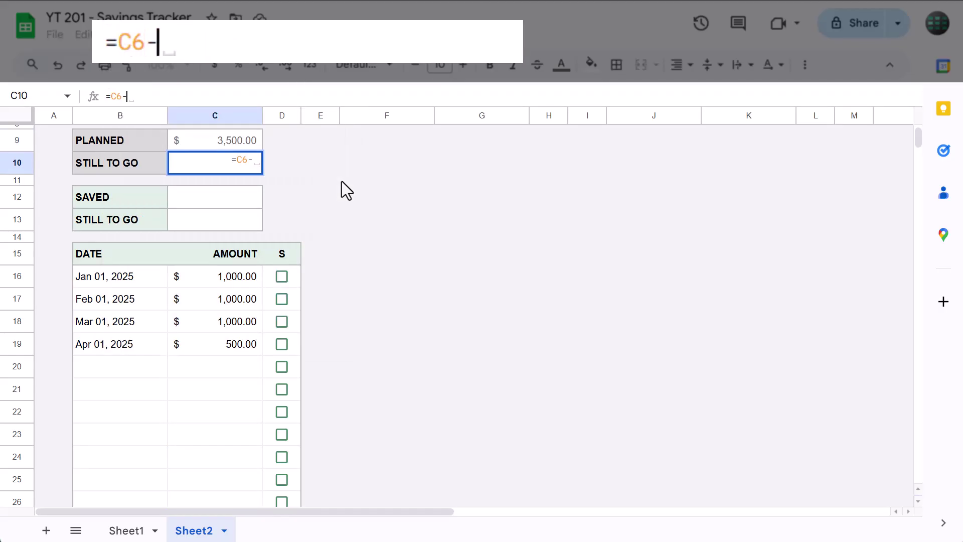
pyautogui.write('C7-C9')
pyautogui.scroll(3, 342, 186)
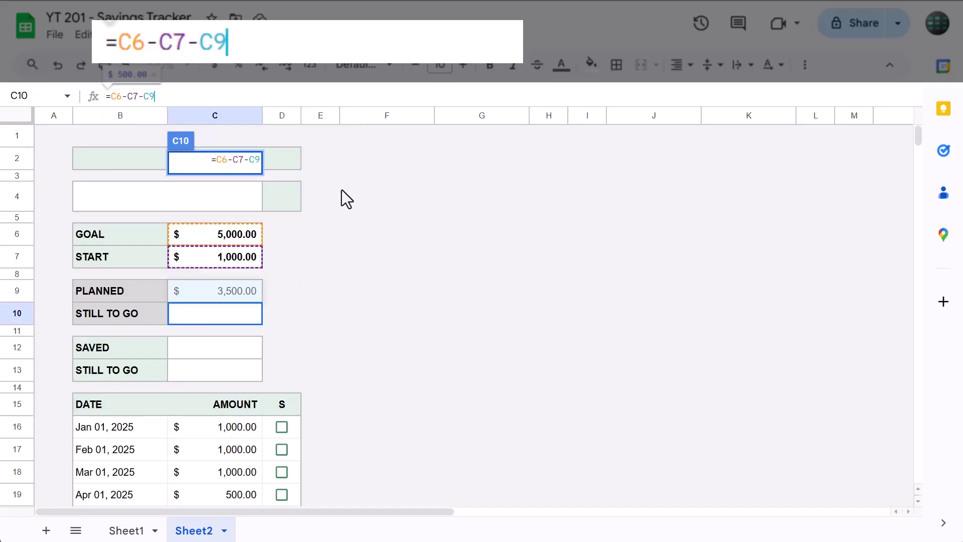
pyautogui.press('Return')
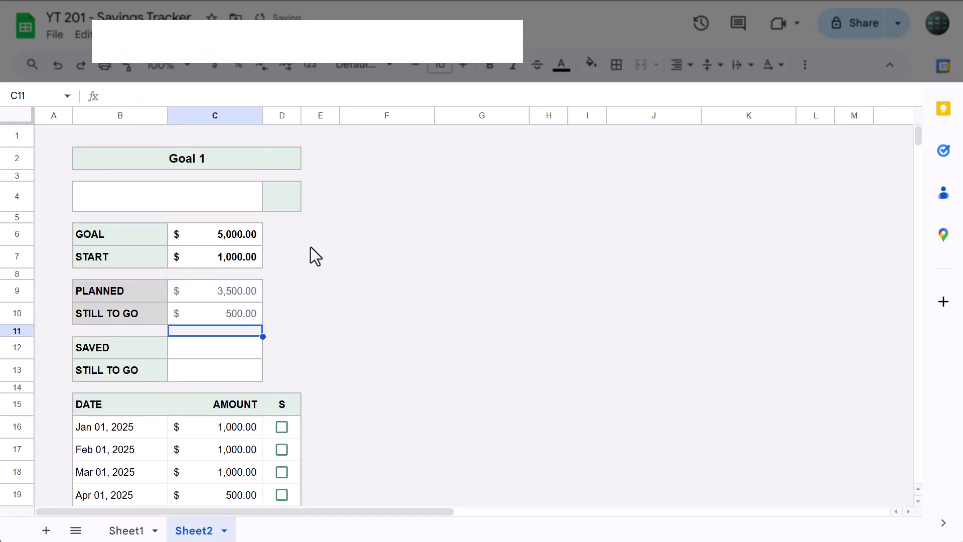
pyautogui.click(256, 311)
pyautogui.click(276, 90)
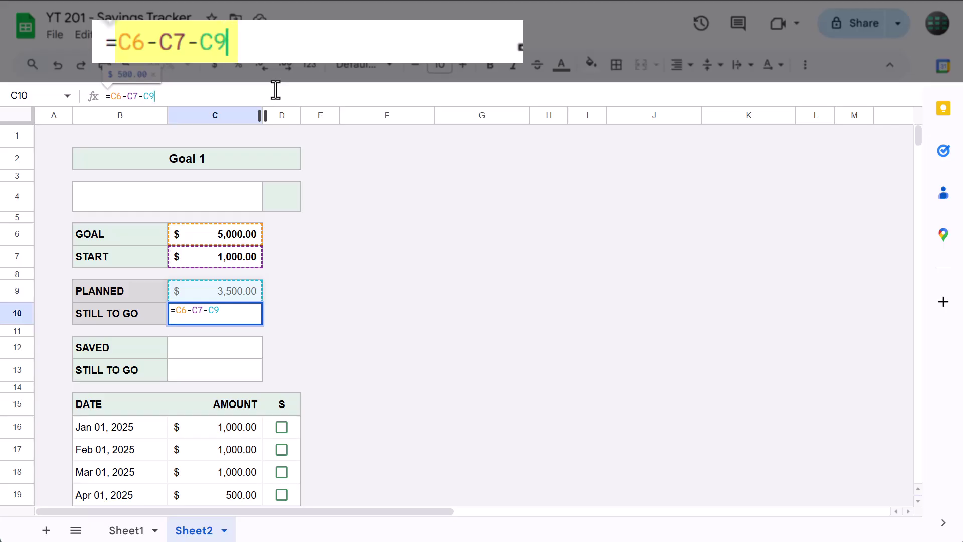
pyautogui.press('Return')
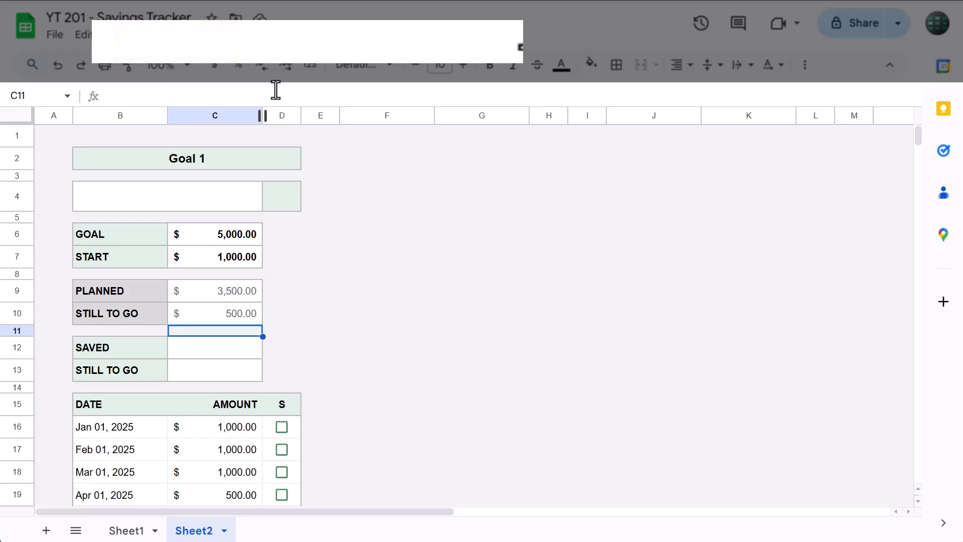
# Enter =C7+SUMIFS(C16:C,D16:D,TRUE) in the SAVED cell C12, giving $1,000.00
pyautogui.click(219, 354)
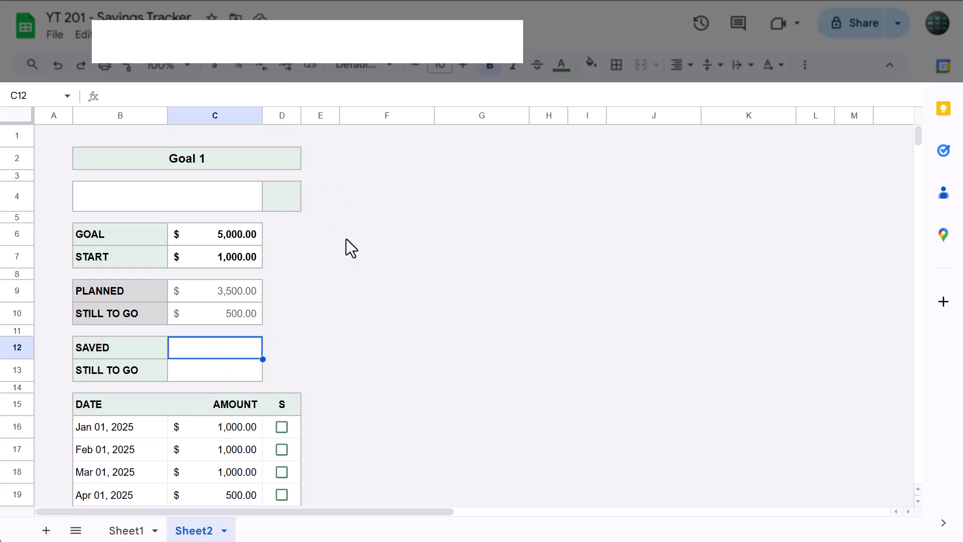
pyautogui.click(510, 97)
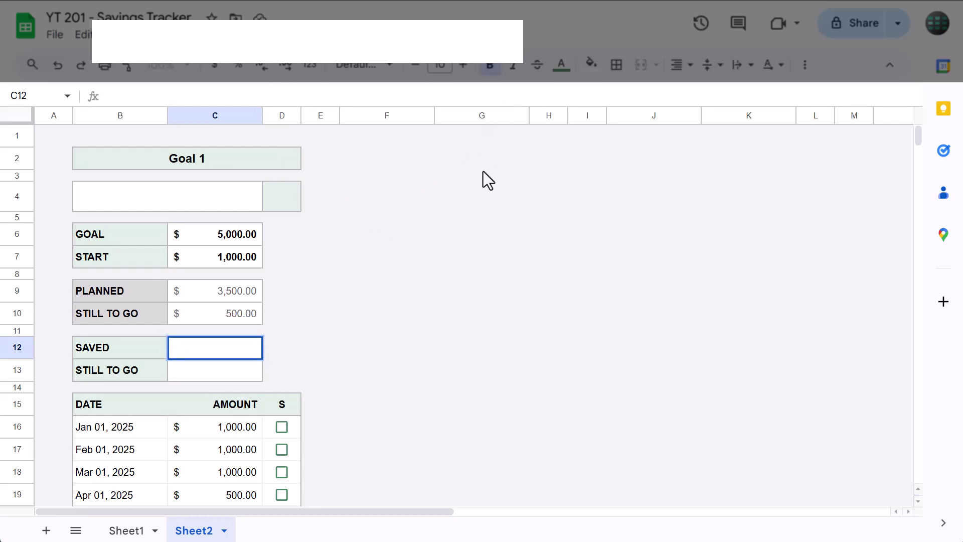
pyautogui.write('=c')
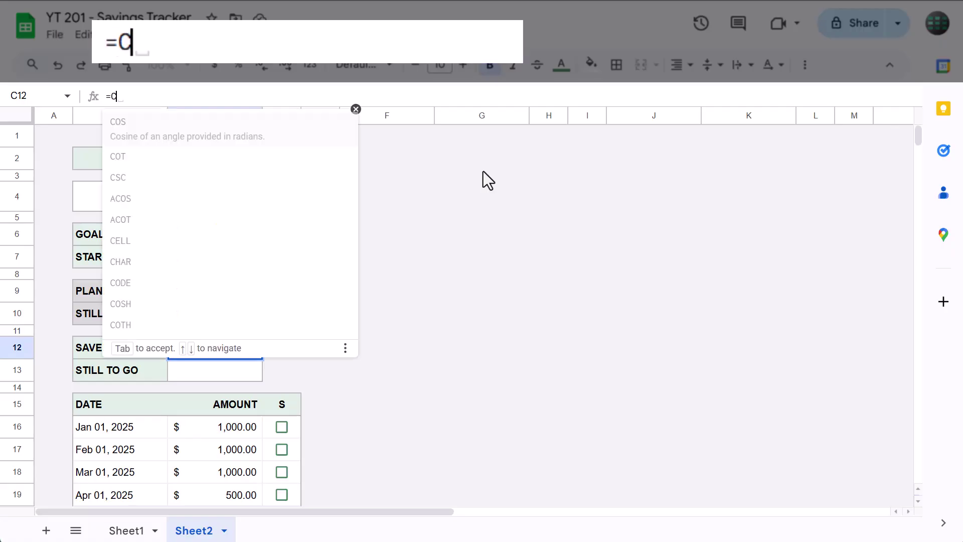
pyautogui.write('7')
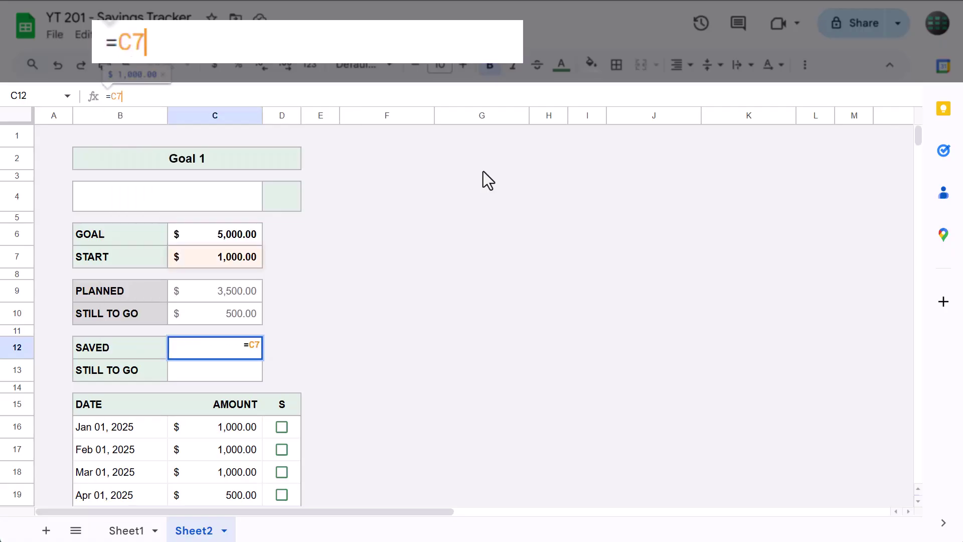
pyautogui.write('+sumifs(')
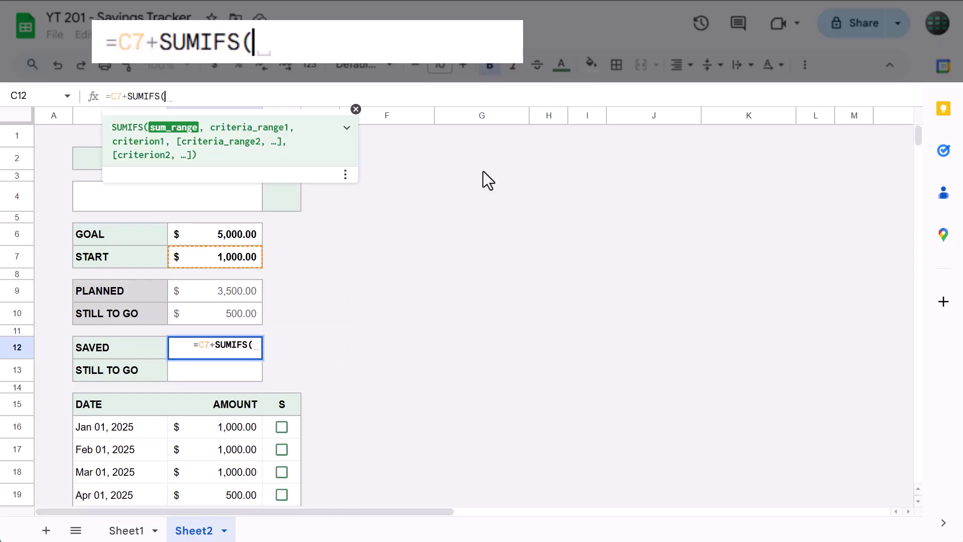
pyautogui.write('C16')
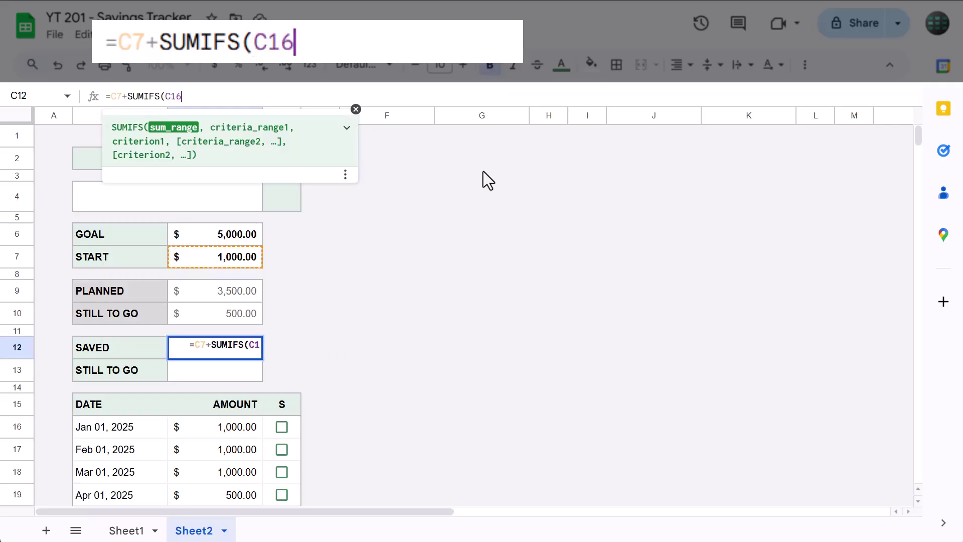
pyautogui.write(':C')
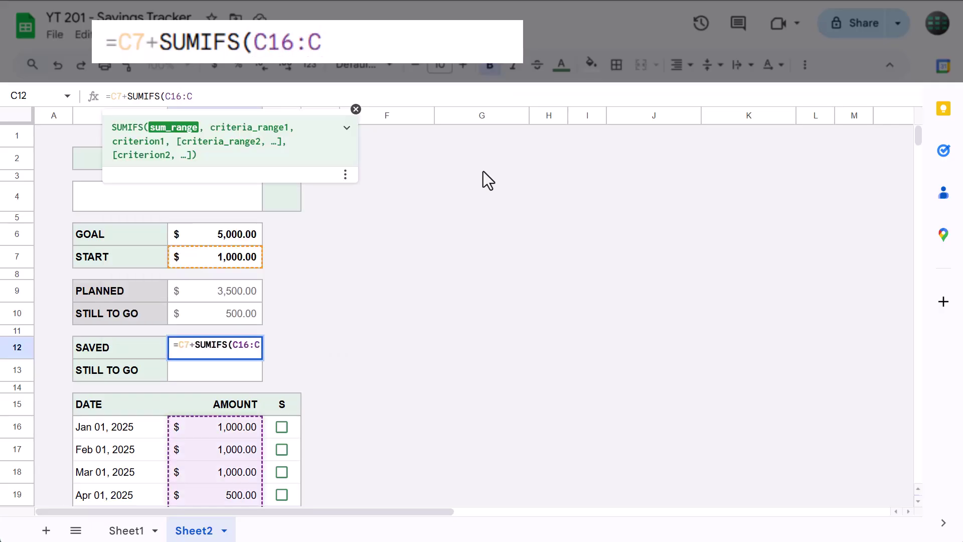
pyautogui.write(', D16')
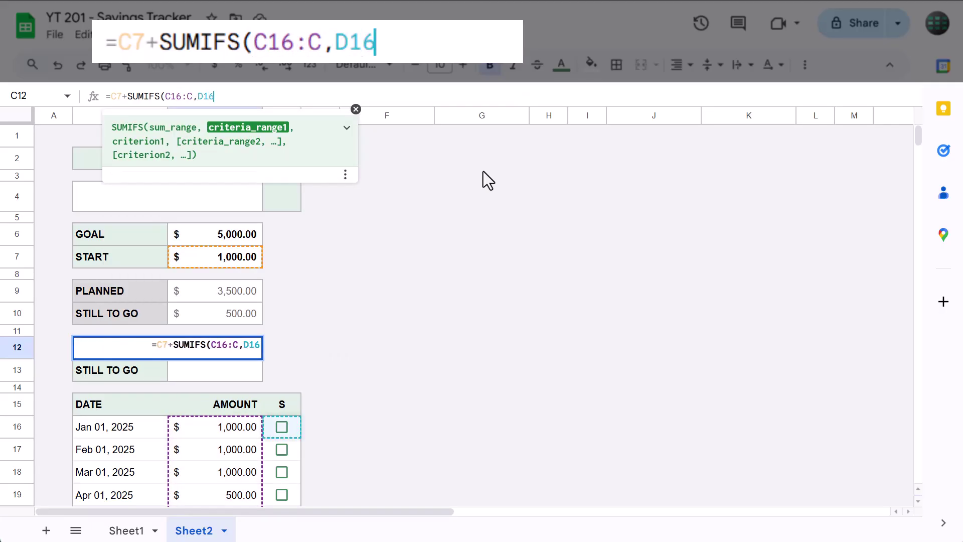
pyautogui.write(':D,TRUE)')
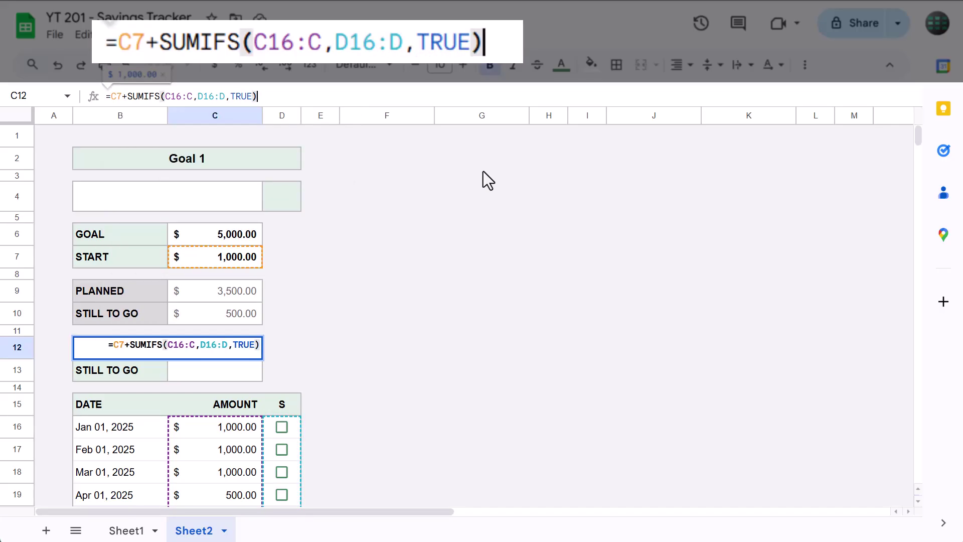
pyautogui.press('Return')
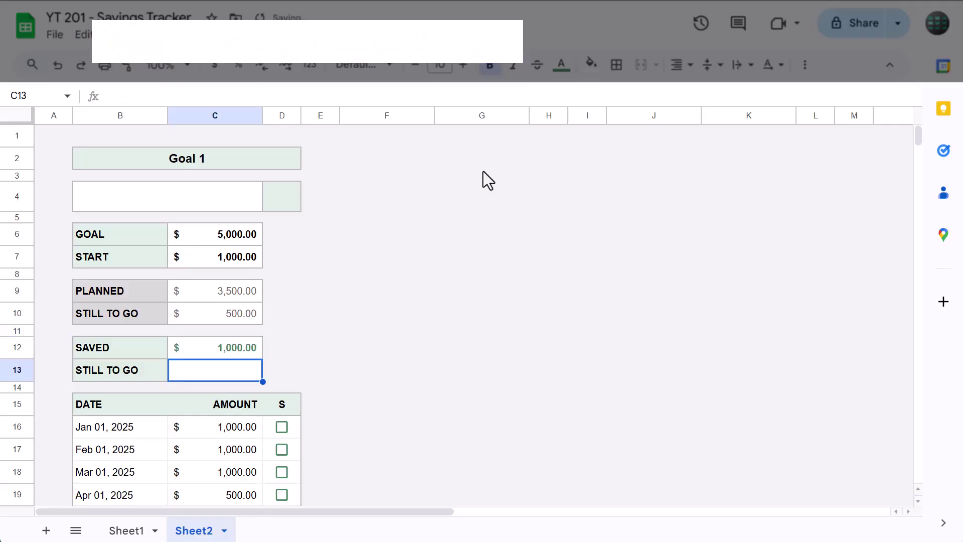
pyautogui.click(250, 349)
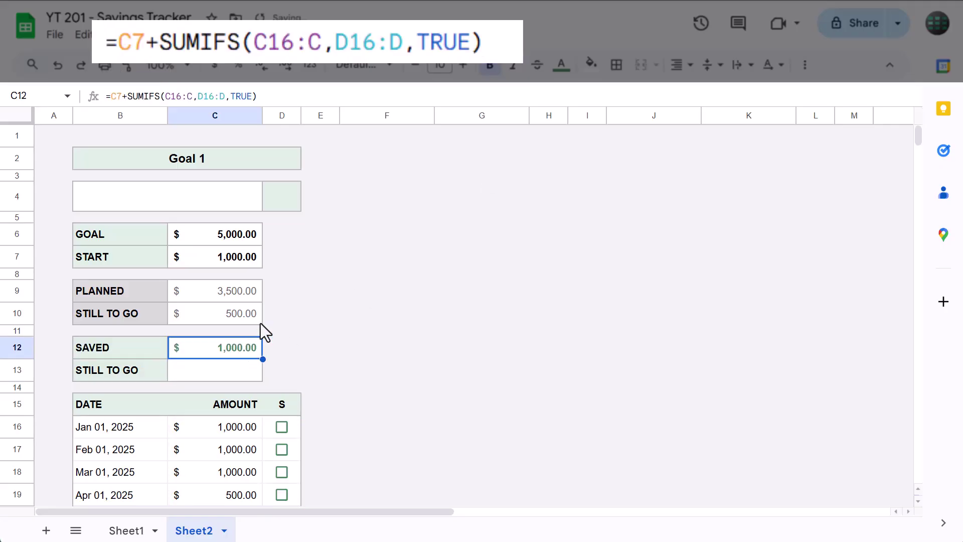
pyautogui.click(450, 98)
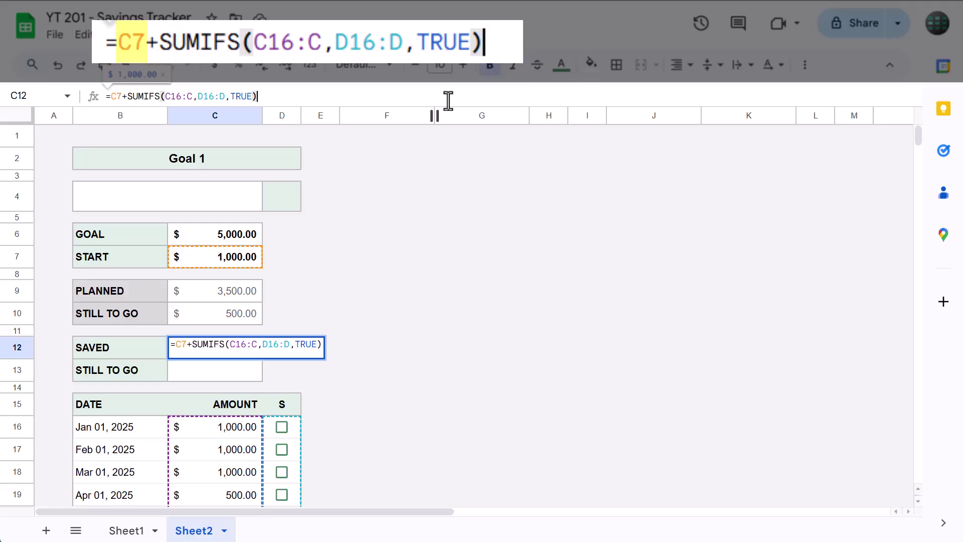
pyautogui.press('Return')
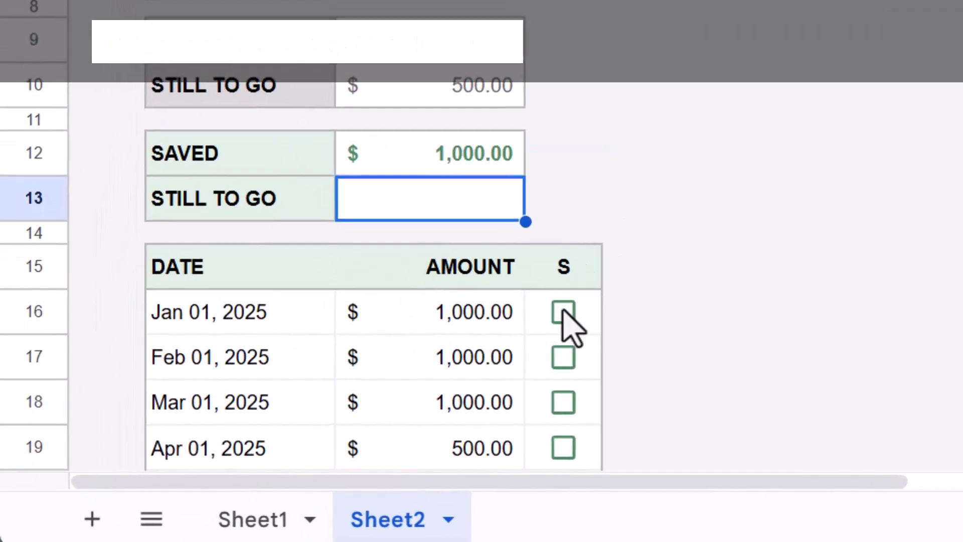
# Tick the Jan 01 and Feb 01 savings entries, leaving Mar 01 unticked
pyautogui.click(548, 318)
pyautogui.click(564, 359)
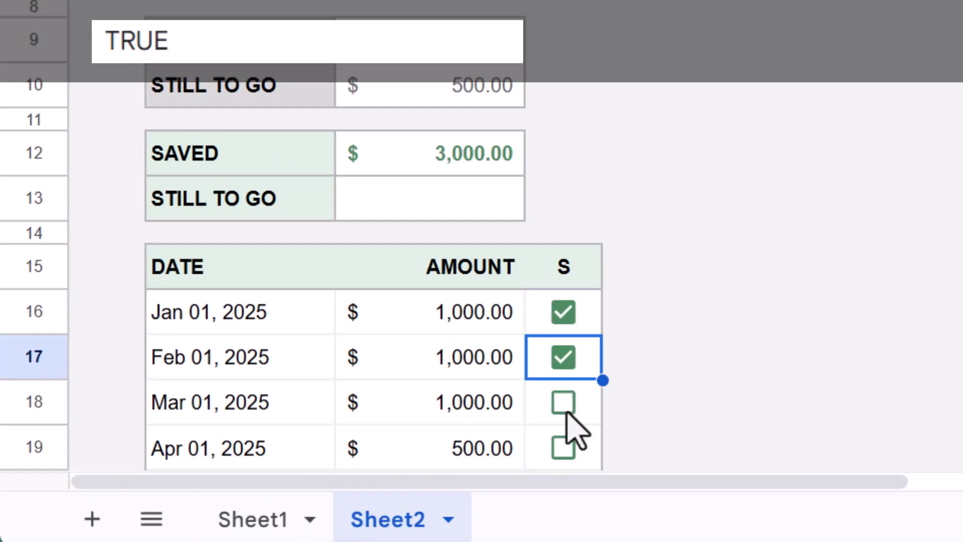
pyautogui.click(564, 403)
pyautogui.click(564, 403)
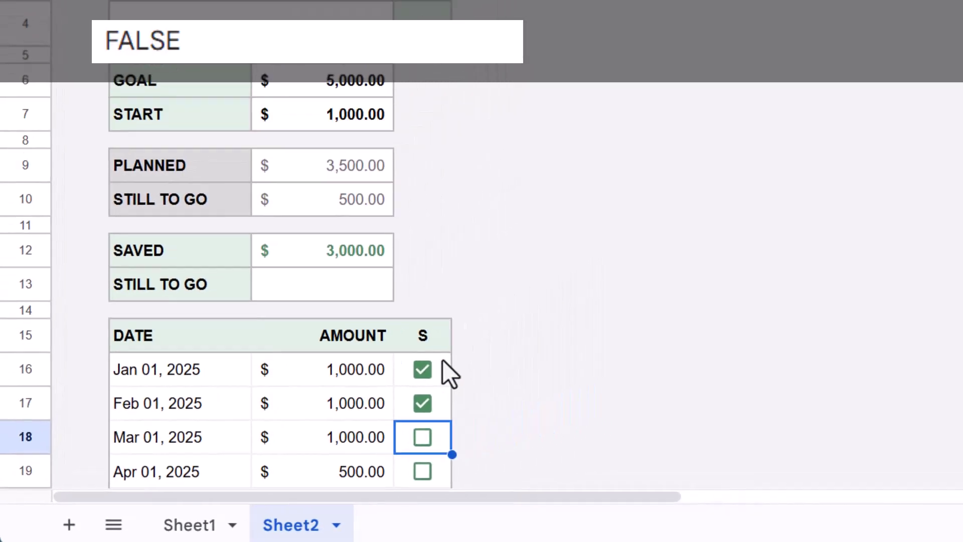
# Enter =C6-C12 in C13 so the lower STILL TO GO shows $2,000.00
pyautogui.click(229, 370)
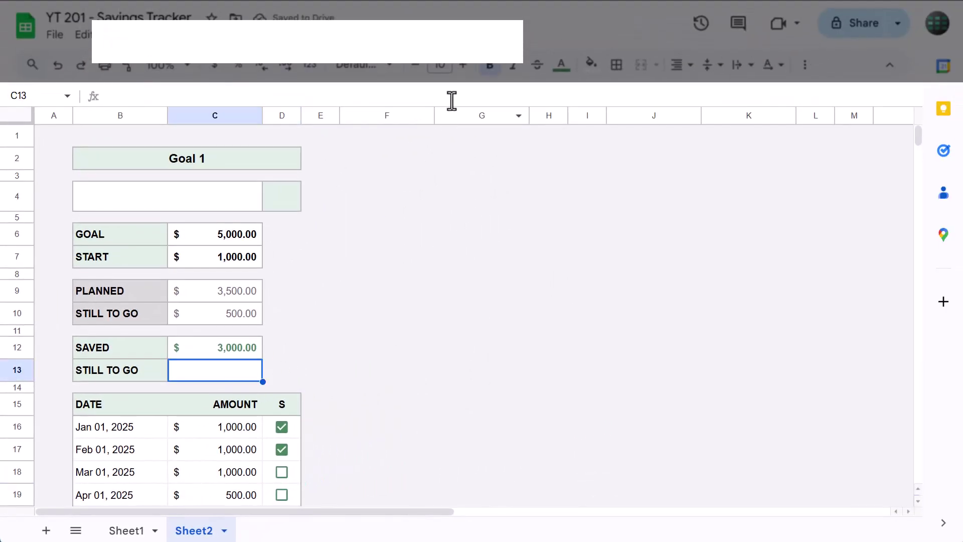
pyautogui.write('=')
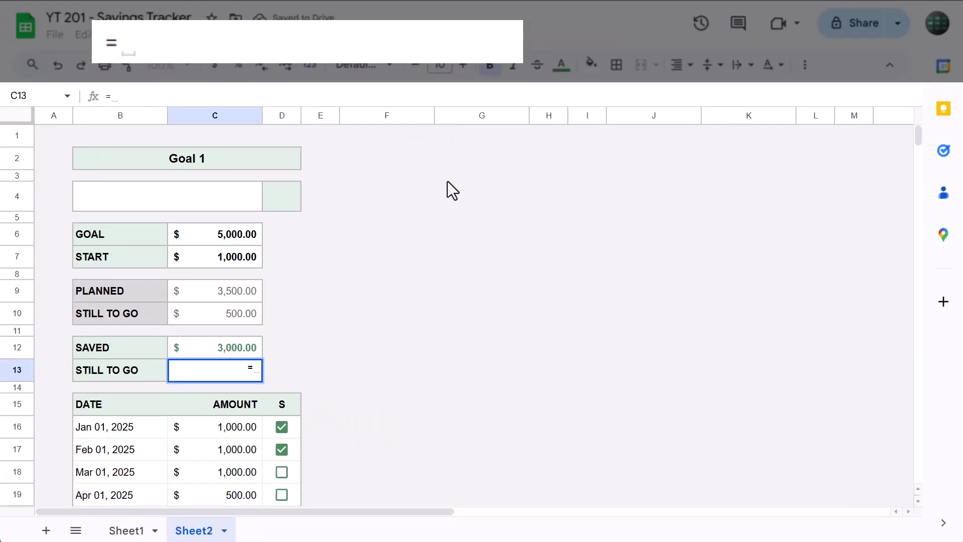
pyautogui.write('C6-C12')
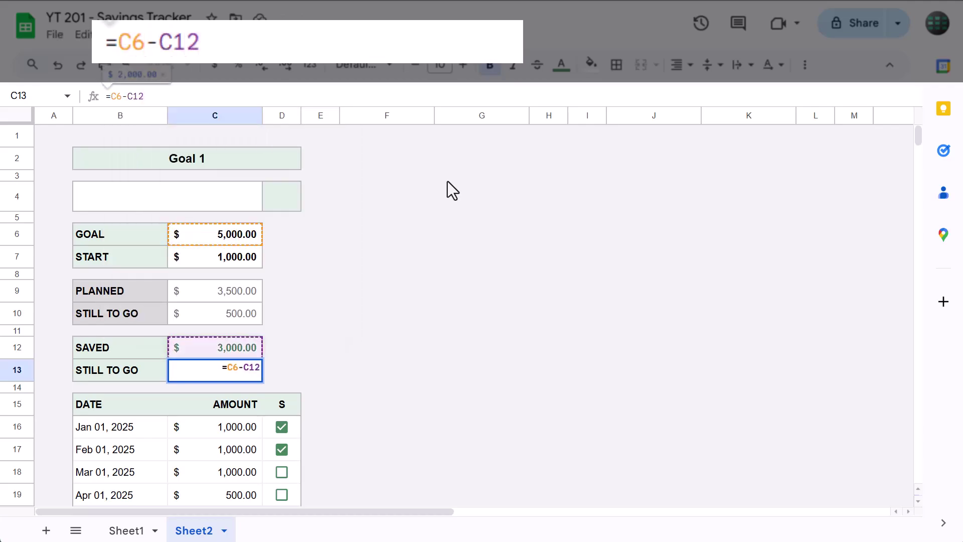
pyautogui.press('Return')
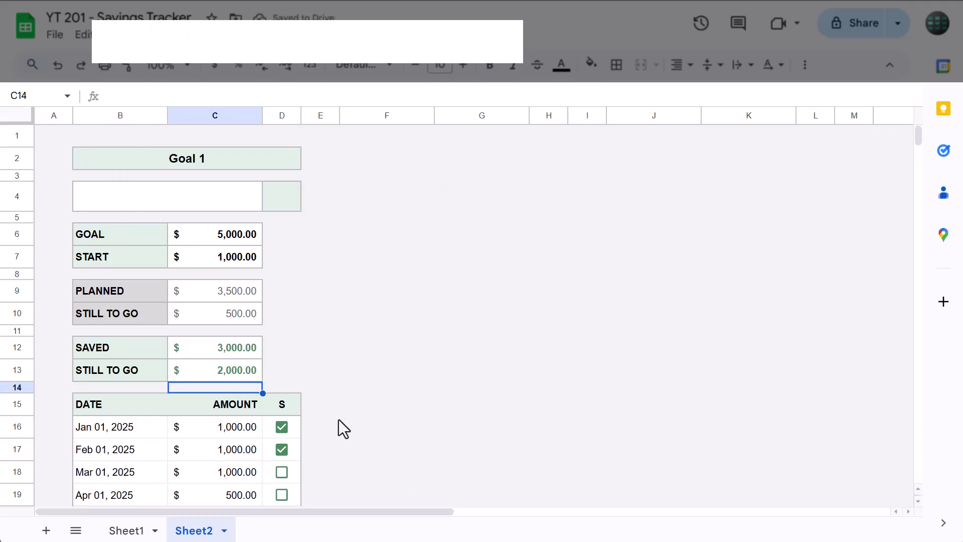
pyautogui.click(251, 365)
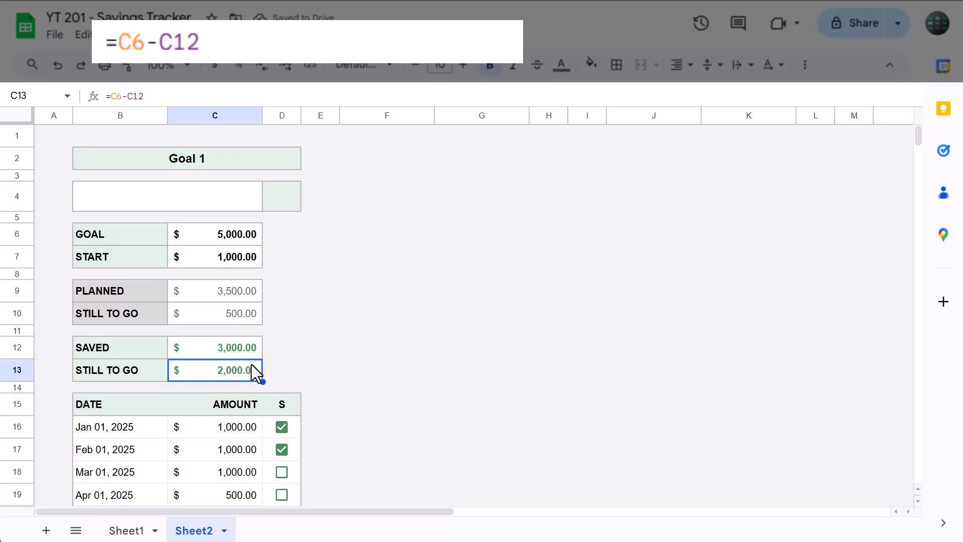
pyautogui.click(465, 96)
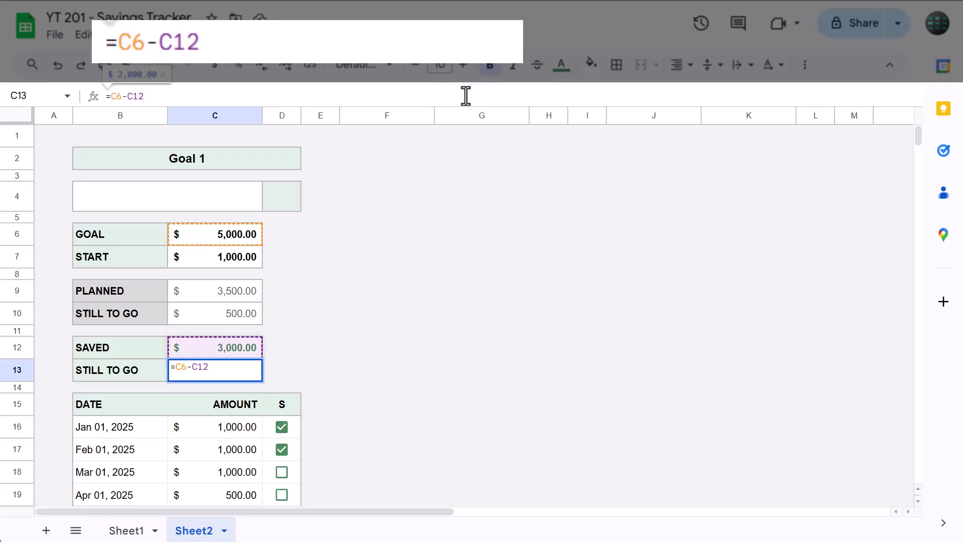
pyautogui.press('Return')
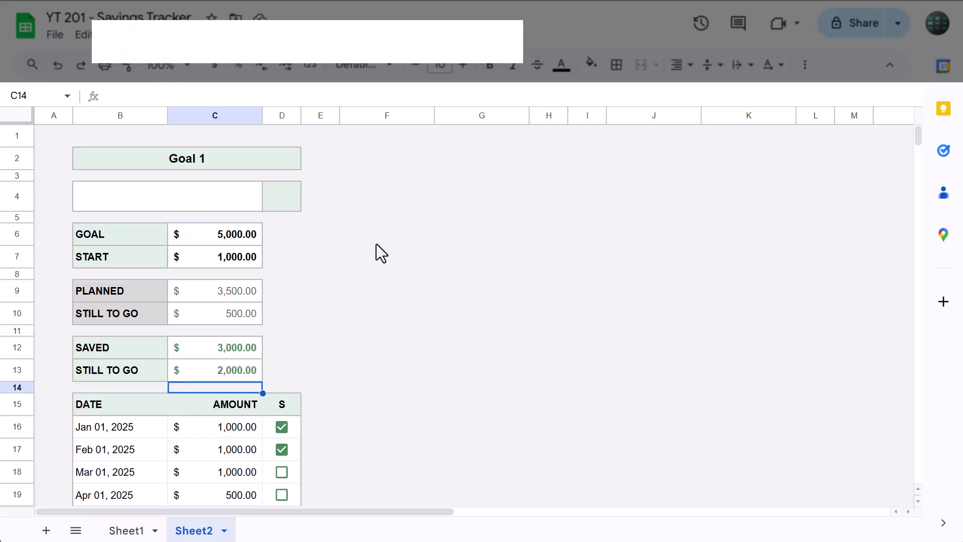
# Enter =IF(C6=0,0,C12/C6) in D4 as the Goal 1 progress formula
pyautogui.click(288, 197)
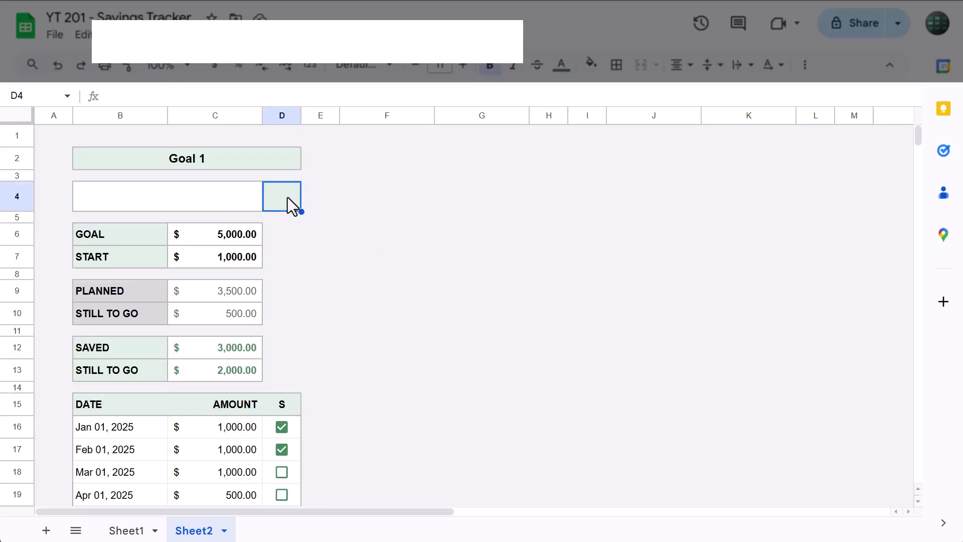
pyautogui.click(458, 95)
pyautogui.write('=IF(')
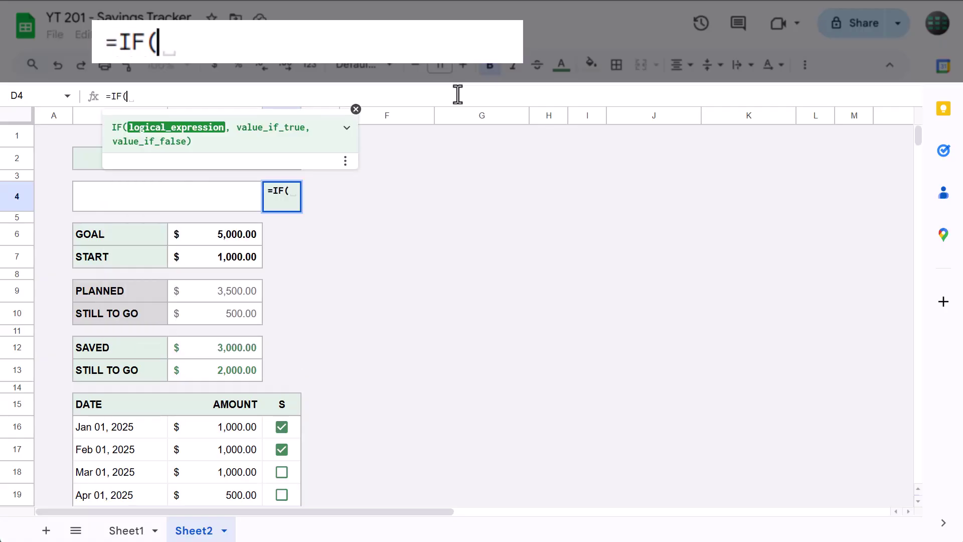
pyautogui.write('C6')
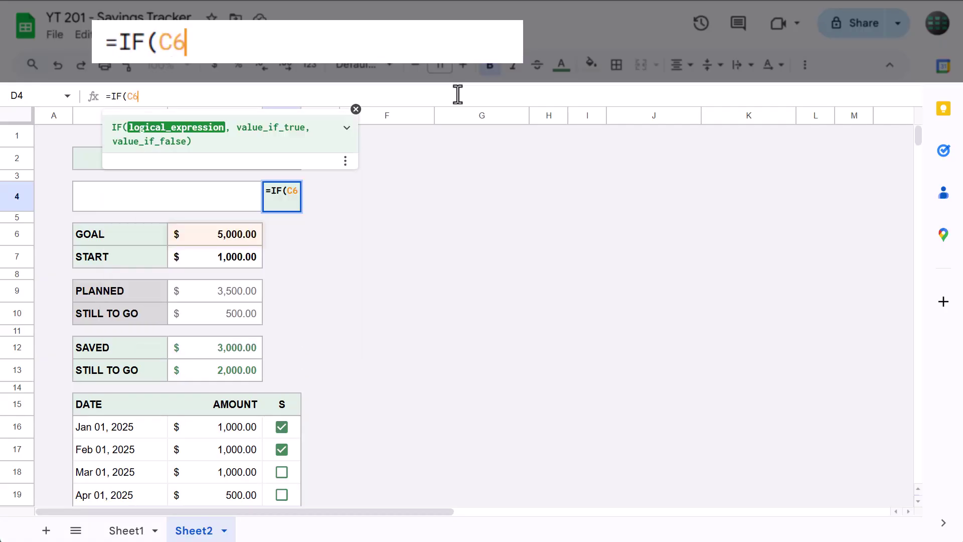
pyautogui.write('=0,')
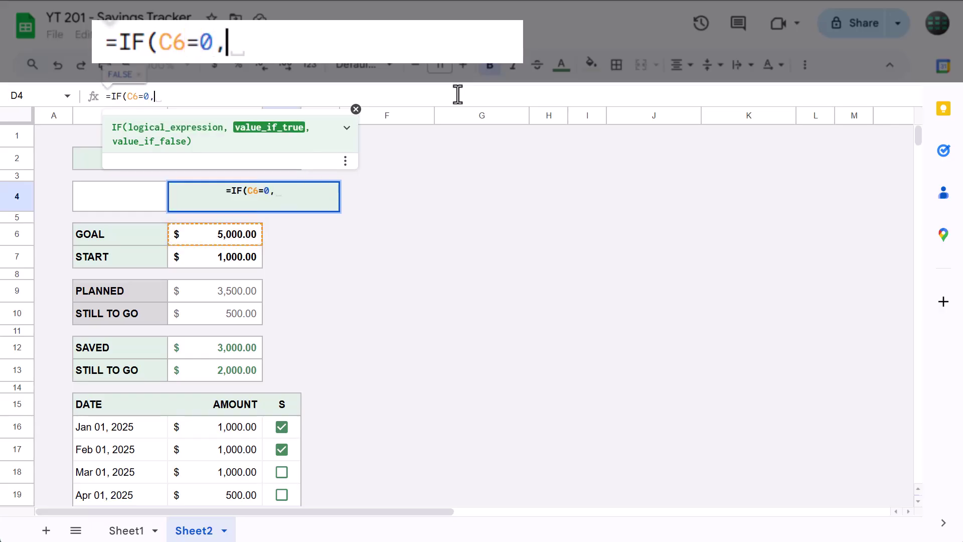
pyautogui.write('0,')
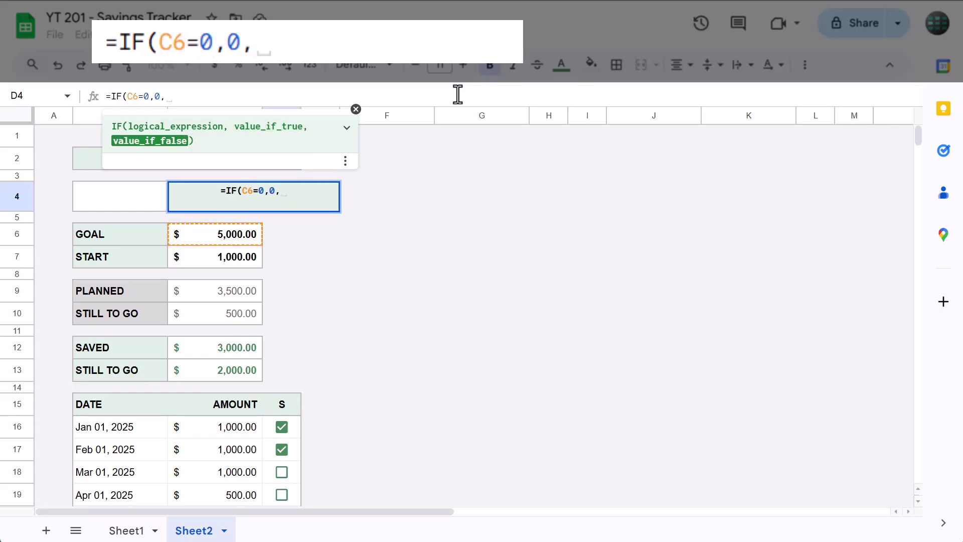
pyautogui.write('C12/C6)')
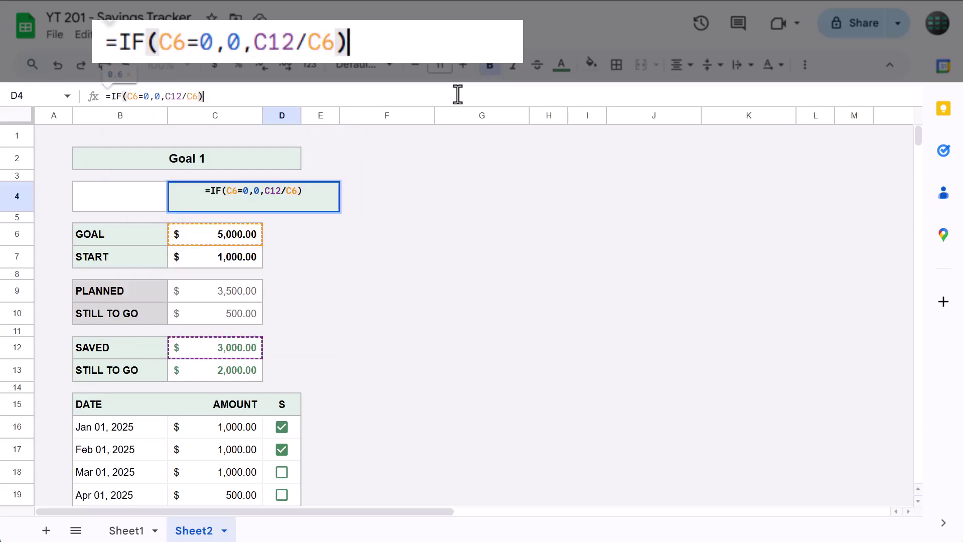
pyautogui.press('Return')
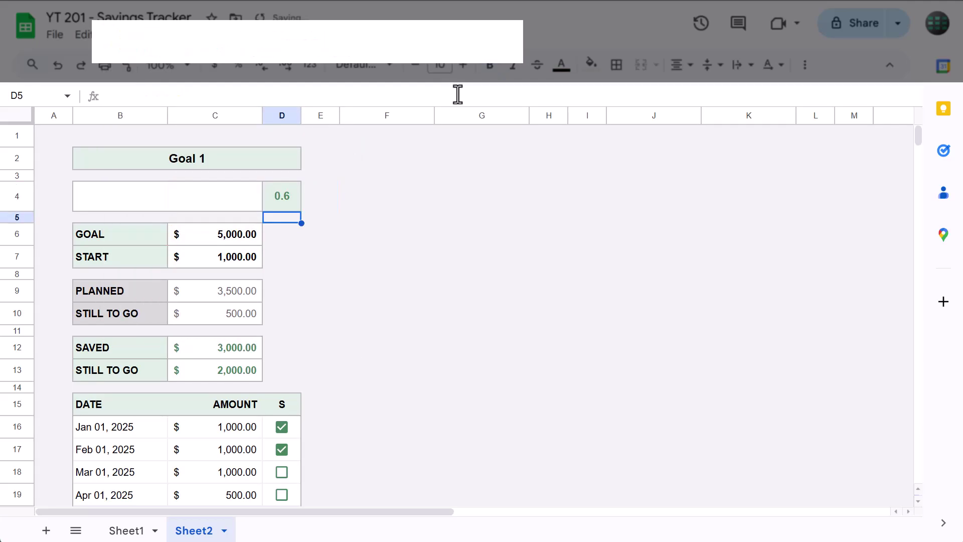
pyautogui.click(289, 199)
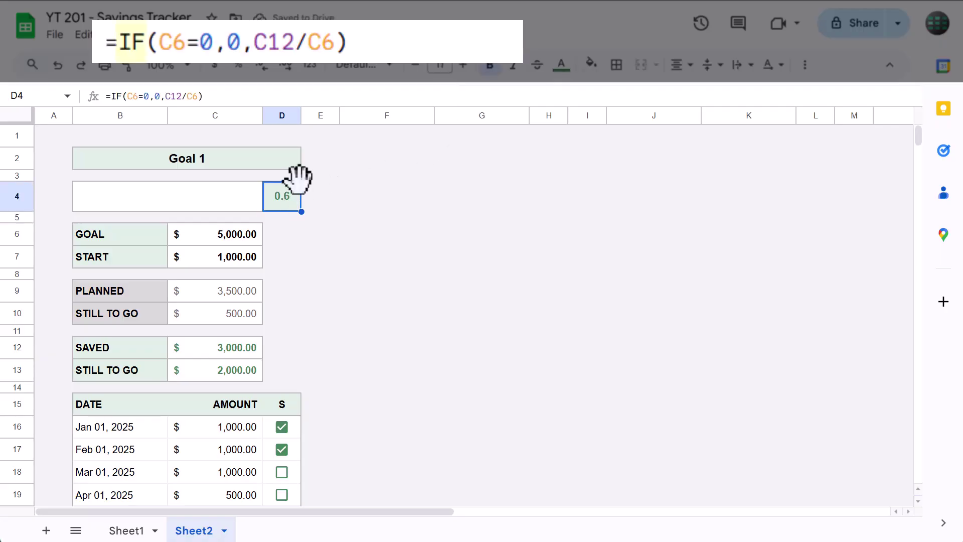
pyautogui.click(355, 97)
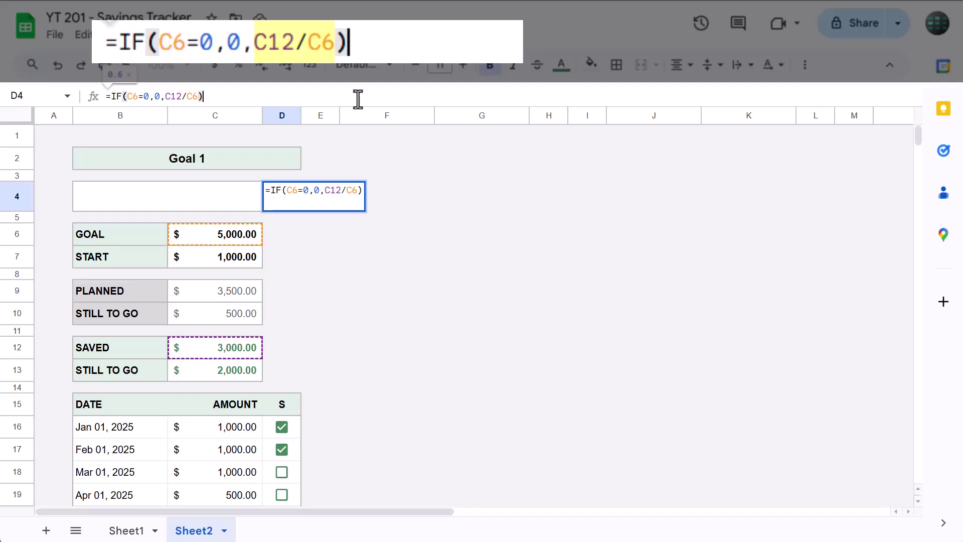
pyautogui.press('Return')
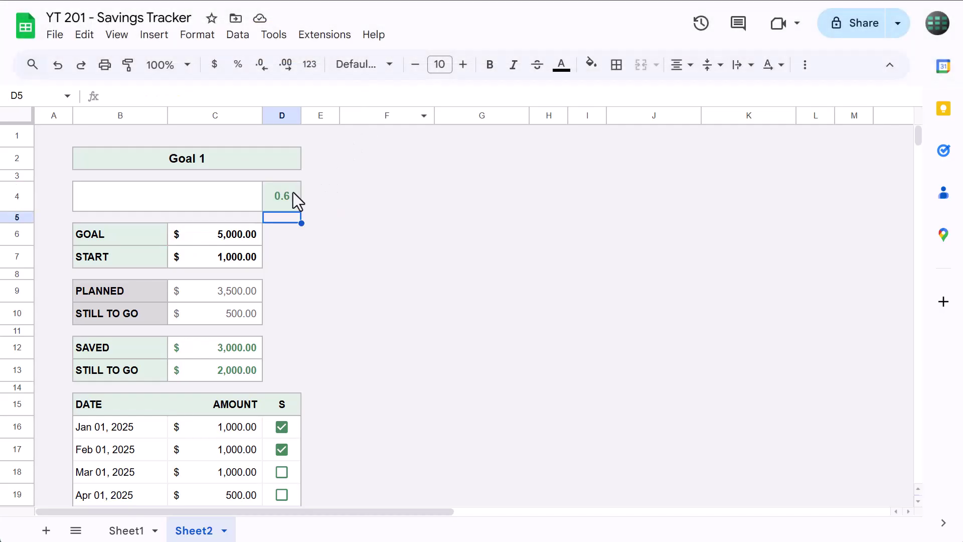
# Test the formula by setting the goal in C6 to 0, then undo it
pyautogui.click(288, 196)
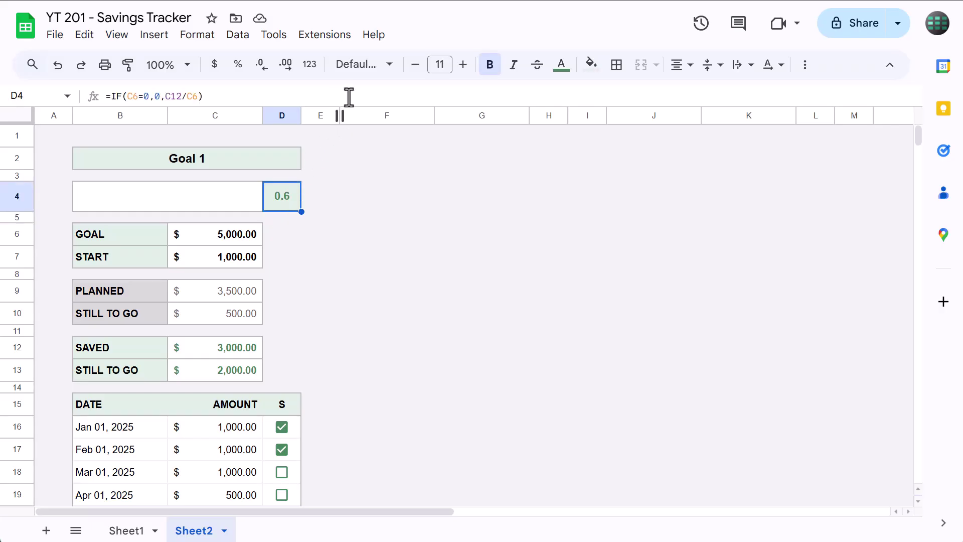
pyautogui.click(221, 235)
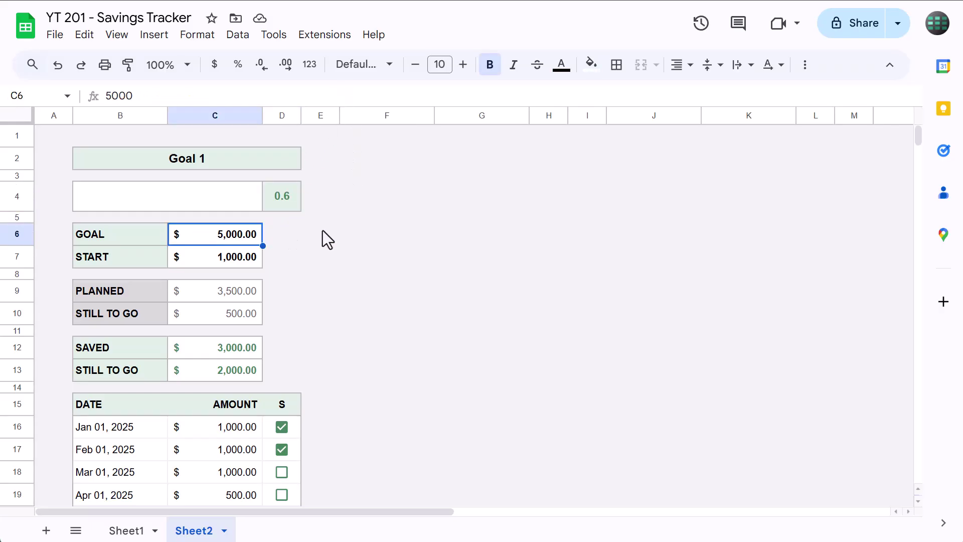
pyautogui.write('0')
pyautogui.press('Return')
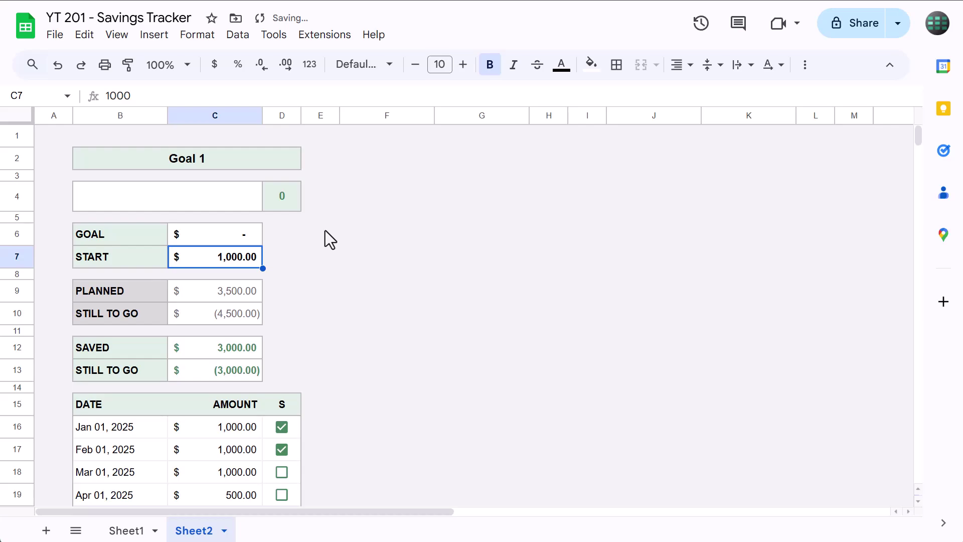
pyautogui.click(58, 65)
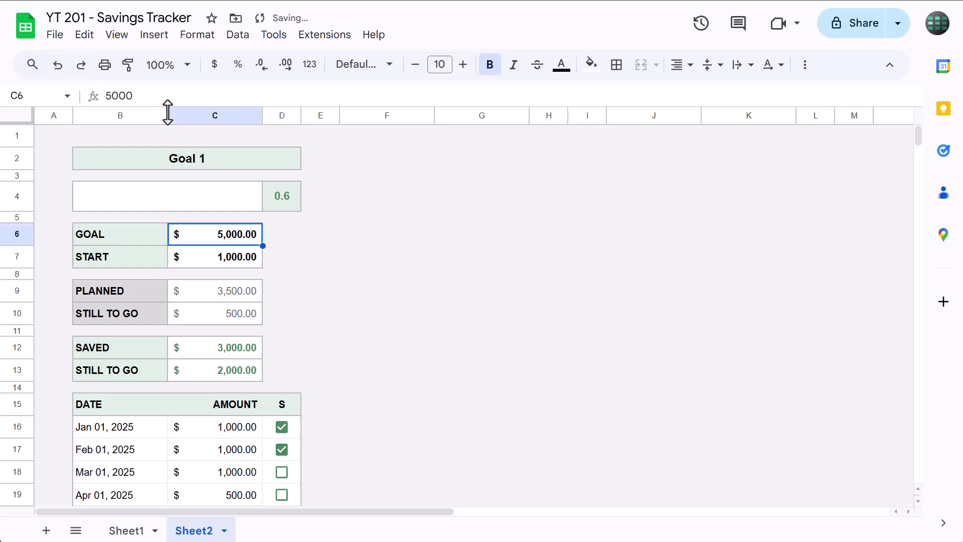
# Format D4 as a whole-number percentage so it reads 60%
pyautogui.click(294, 195)
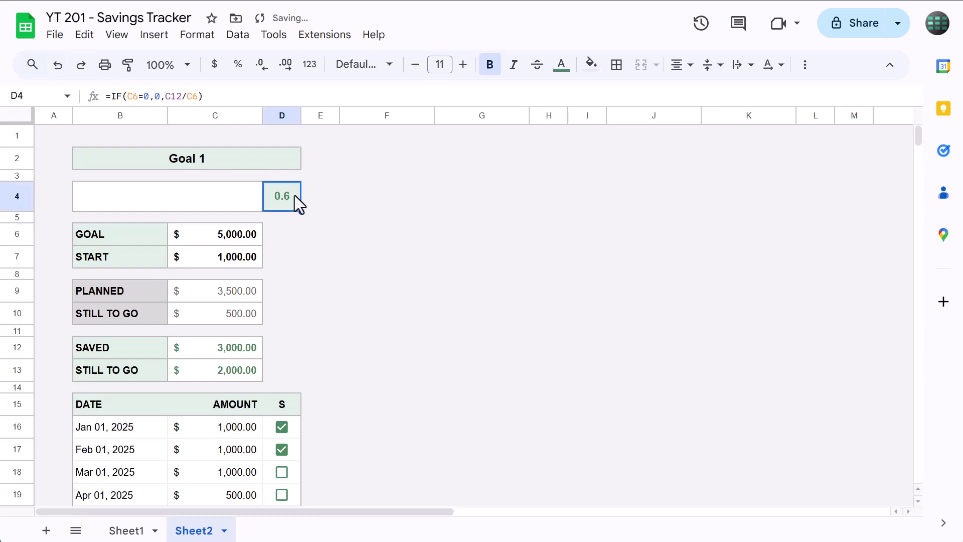
pyautogui.click(239, 71)
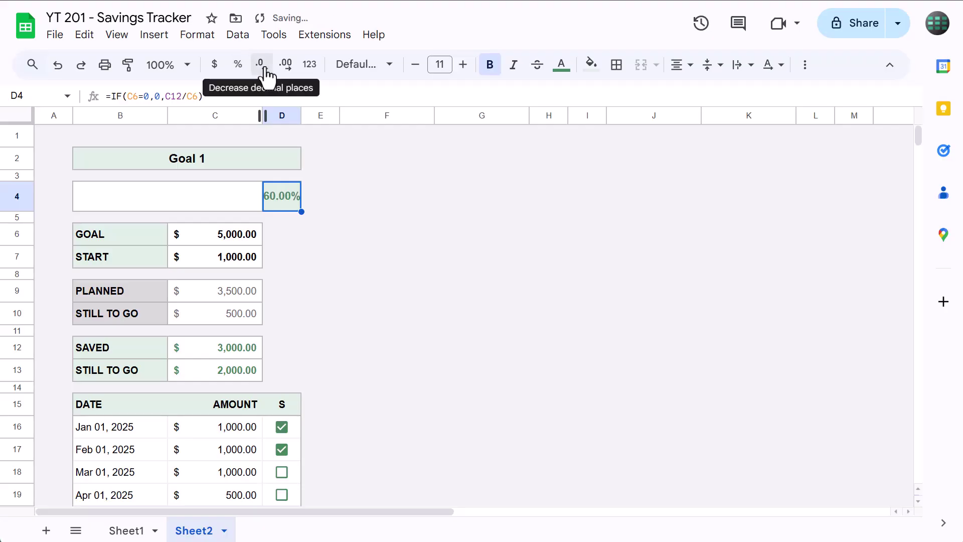
pyautogui.click(266, 70)
pyautogui.click(266, 71)
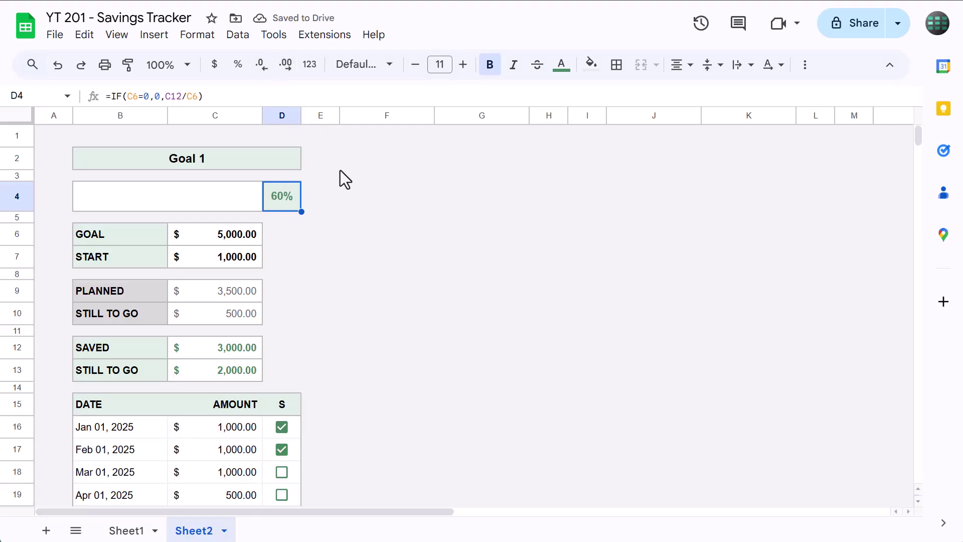
pyautogui.click(173, 197)
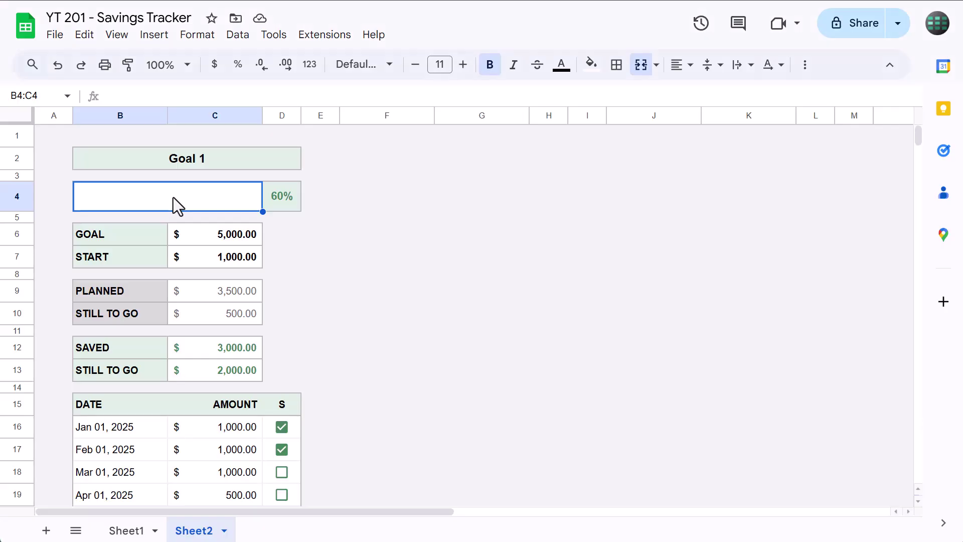
# Enter =SPARKLINE(D4,{"charttype","bar";"max",1;"color1","488460"}) in merged B4:C4
pyautogui.click(351, 99)
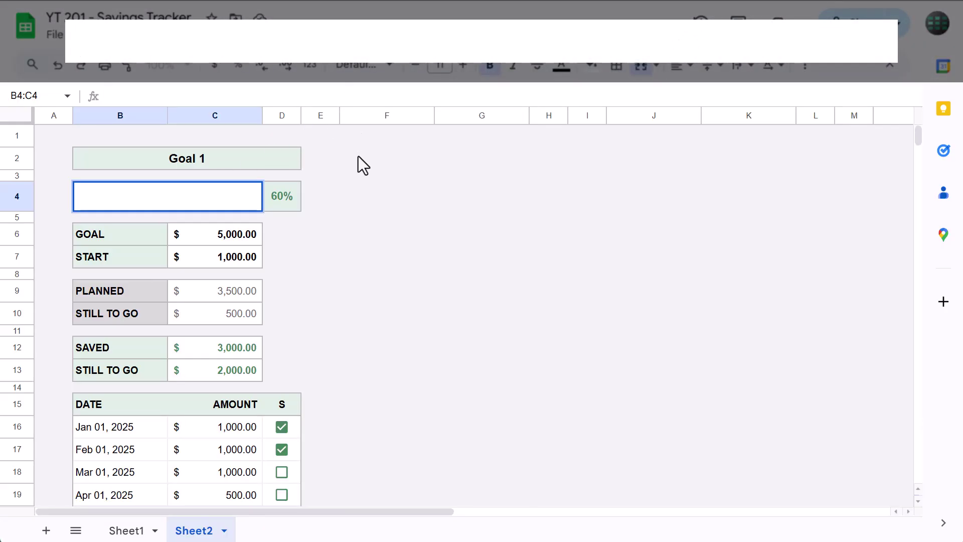
pyautogui.write('=spark')
pyautogui.press('Tab')
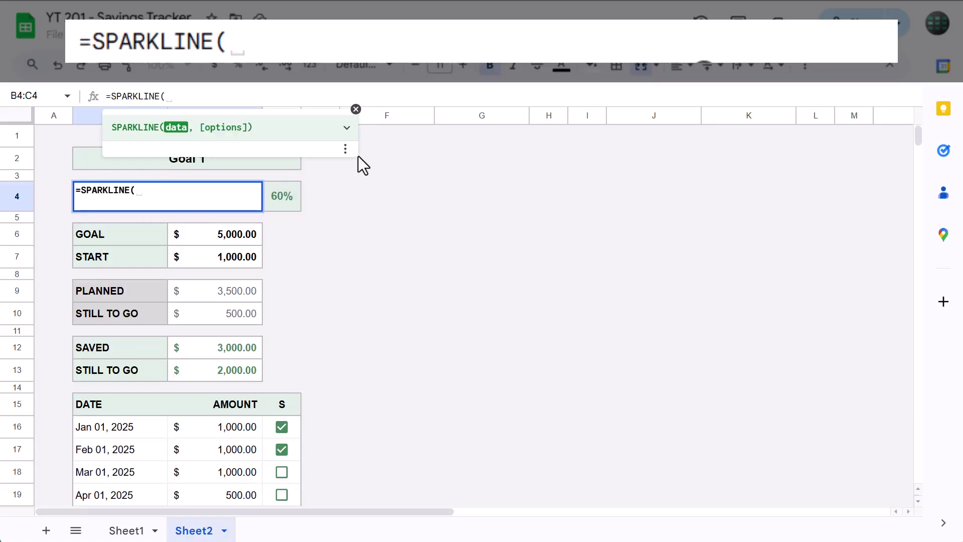
pyautogui.write('D4,{')
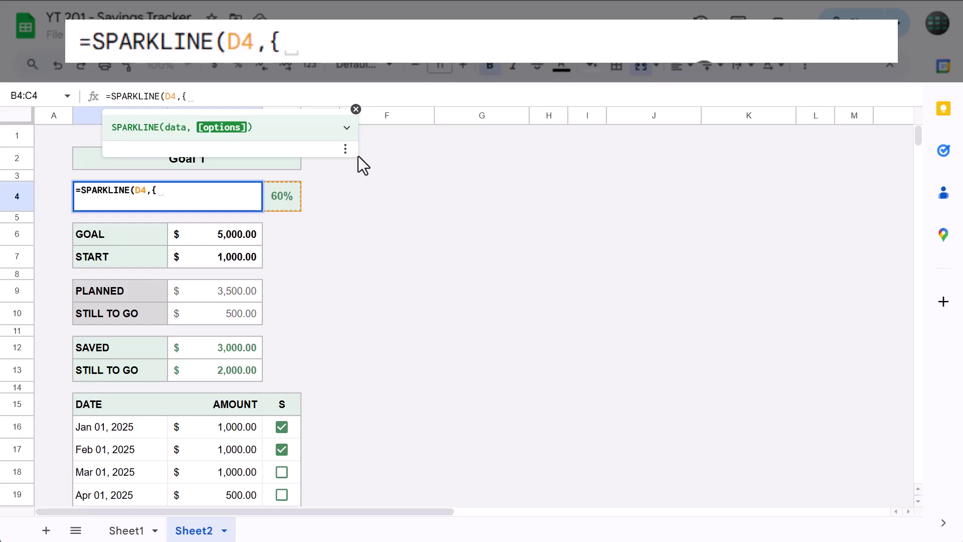
pyautogui.write('"charttype')
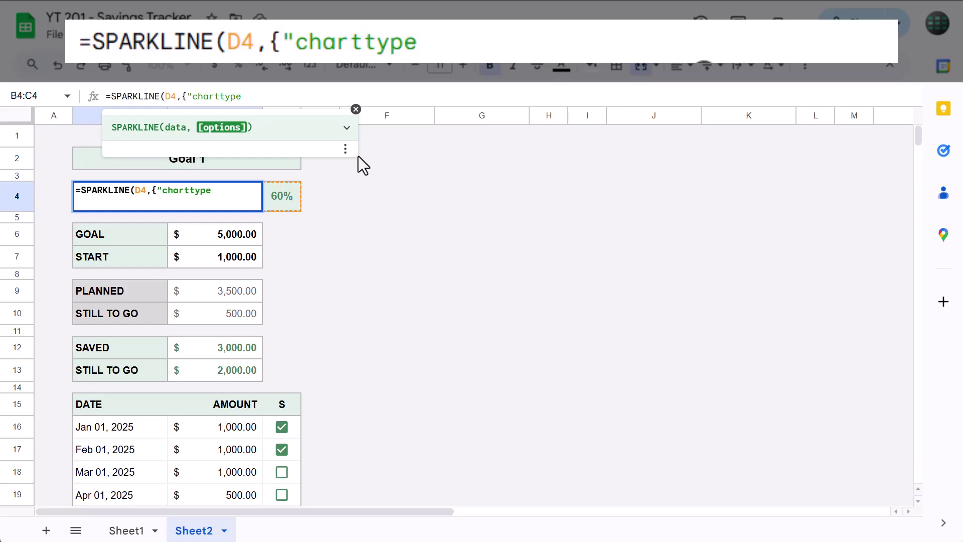
pyautogui.write('","bar')
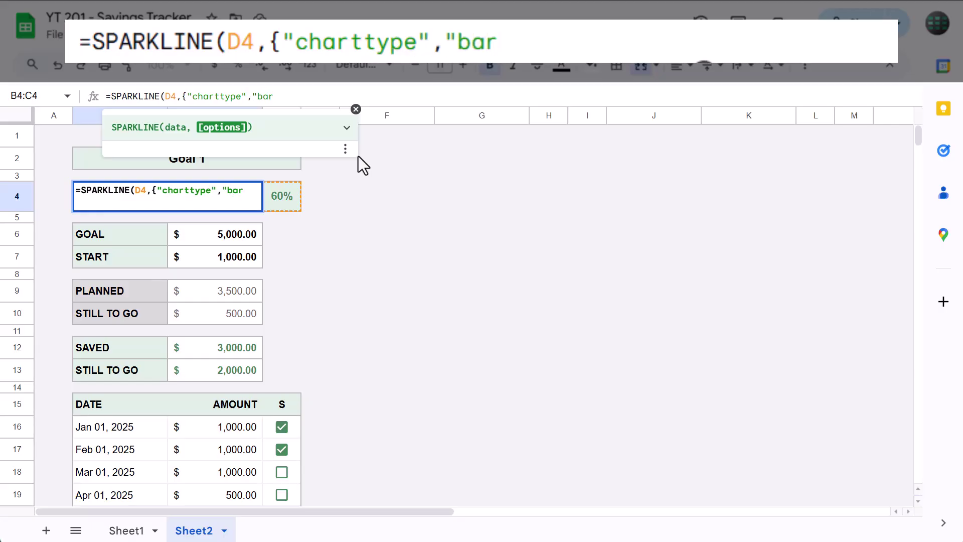
pyautogui.write('";')
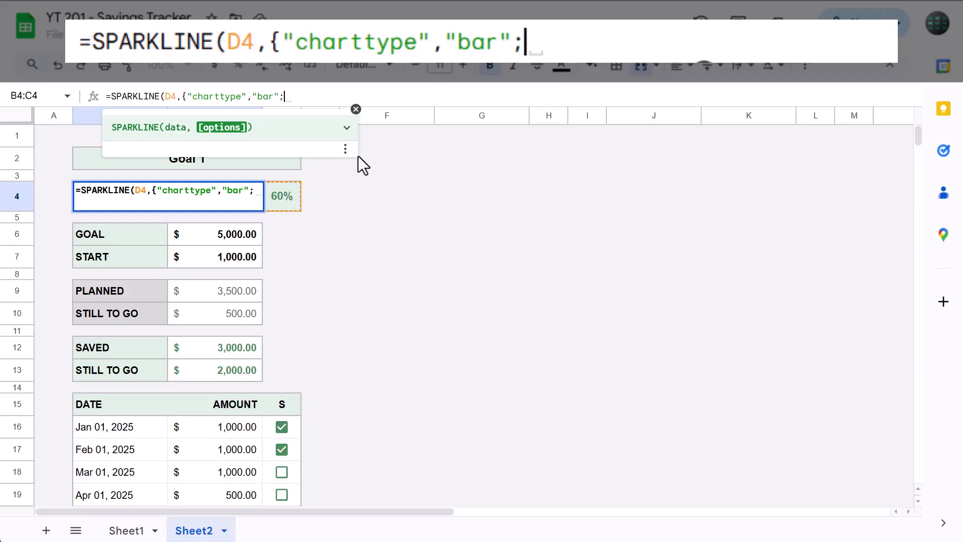
pyautogui.write('"max')
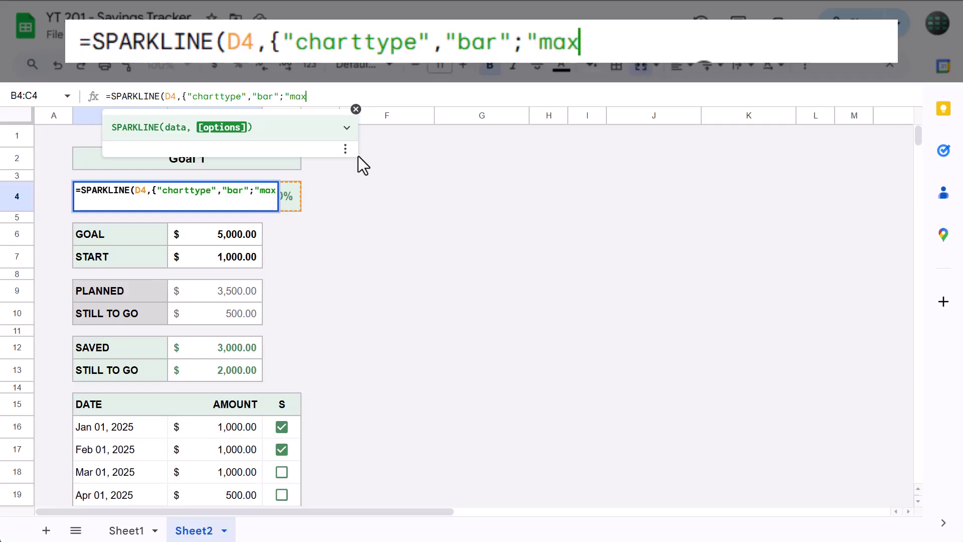
pyautogui.write('",1')
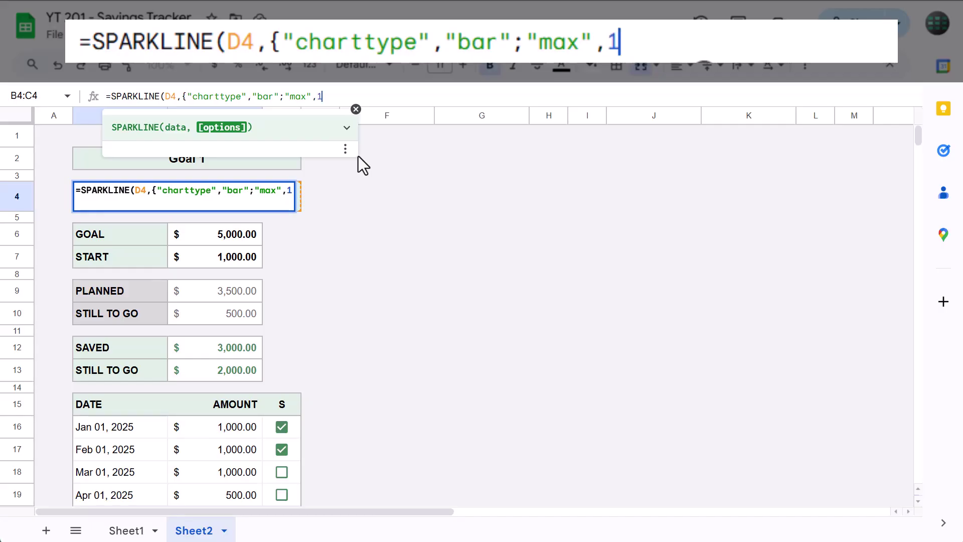
pyautogui.write(';')
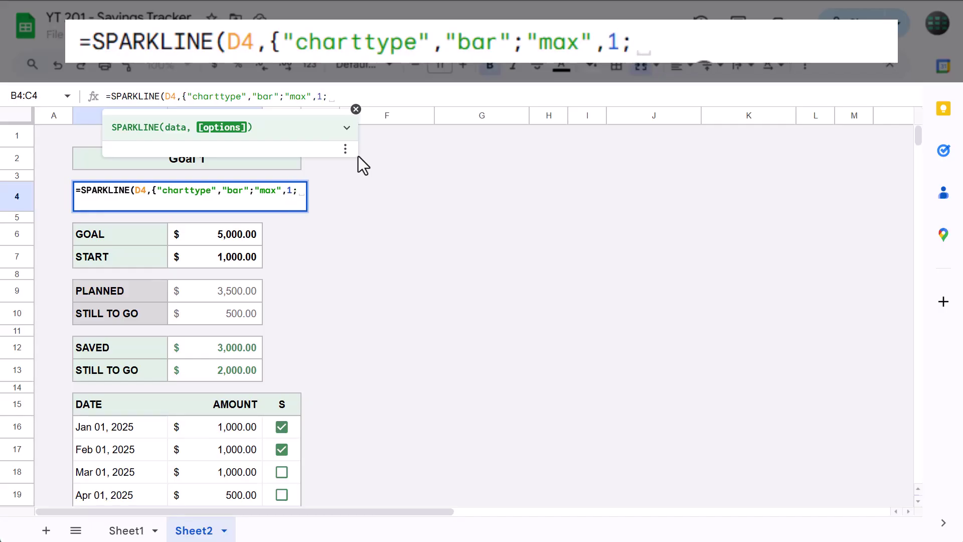
pyautogui.press('BackSpace')
pyautogui.write('"color')
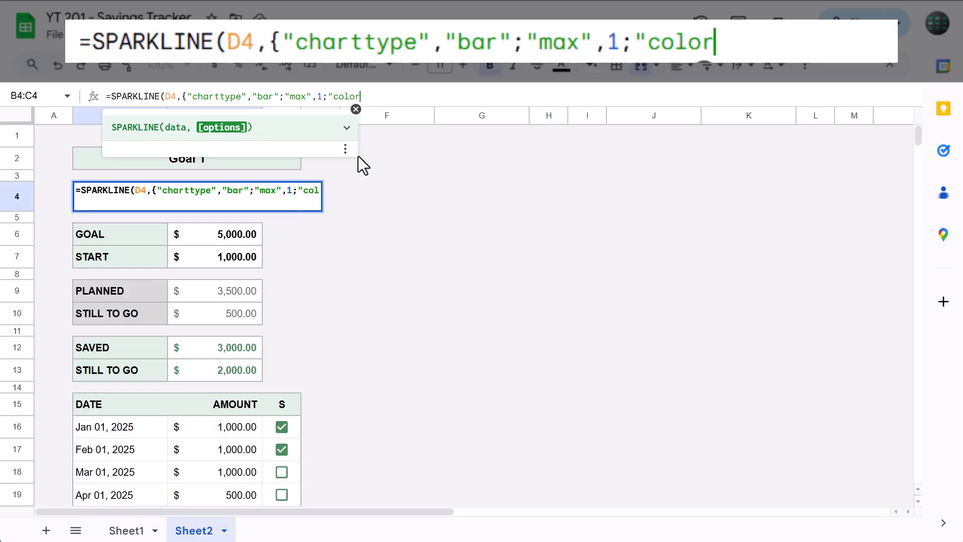
pyautogui.write('1"')
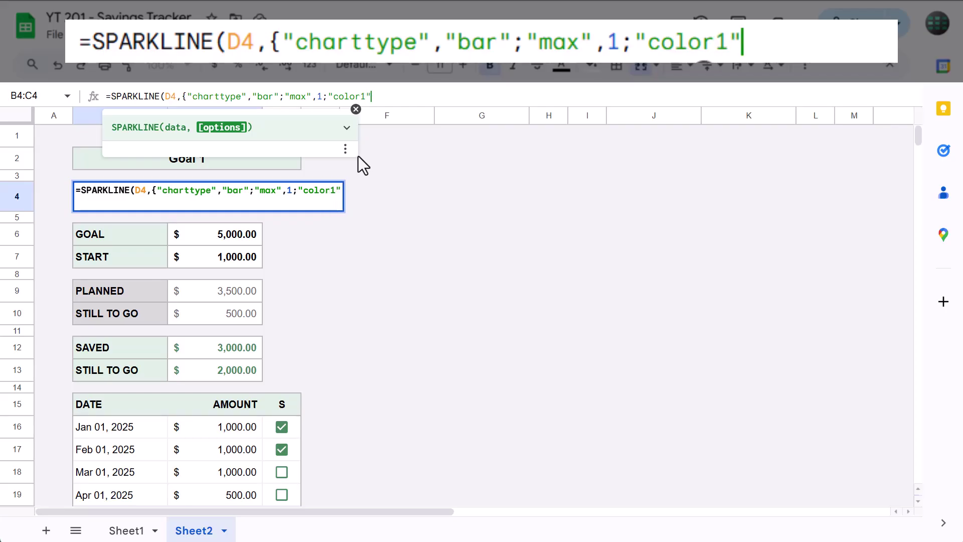
pyautogui.write(',')
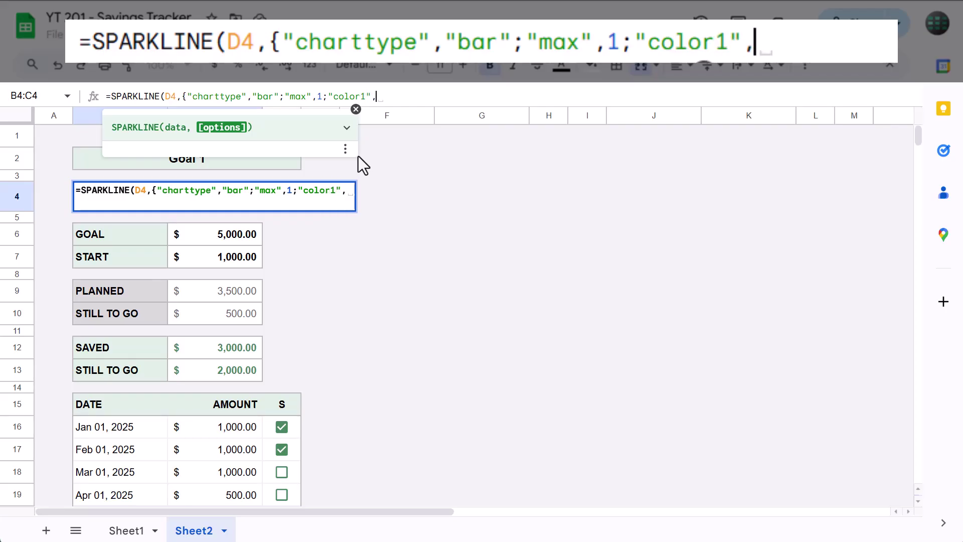
pyautogui.write('"4')
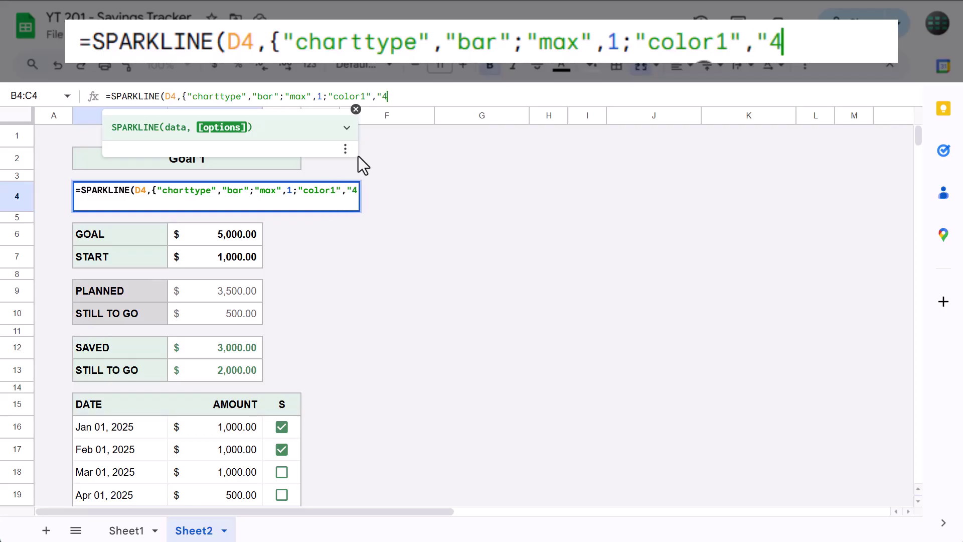
pyautogui.write('884')
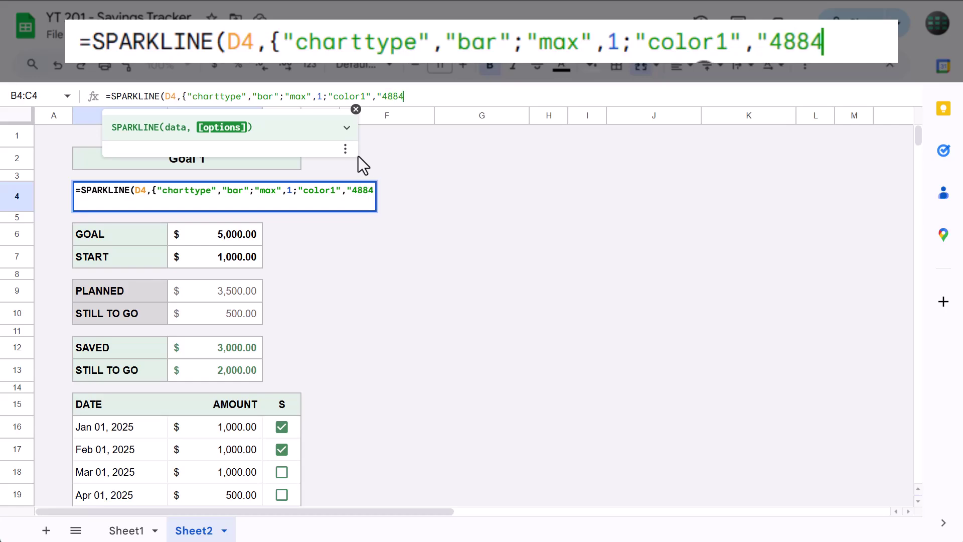
pyautogui.write('60"')
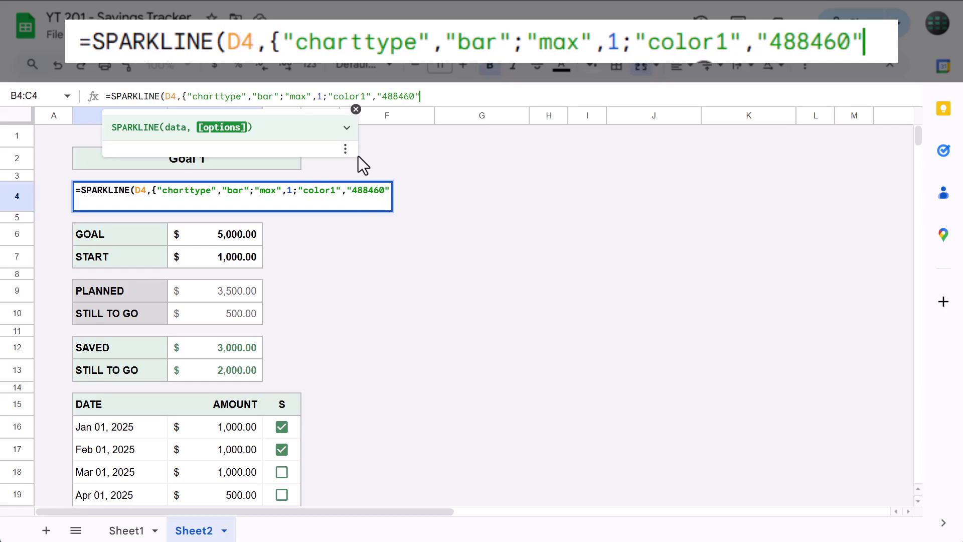
pyautogui.write('})')
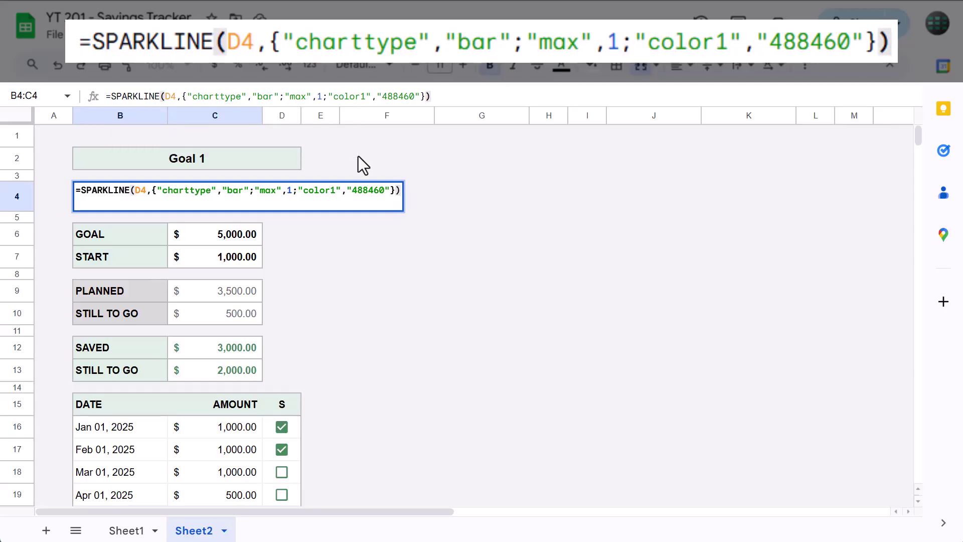
pyautogui.press('Return')
pyautogui.click(243, 206)
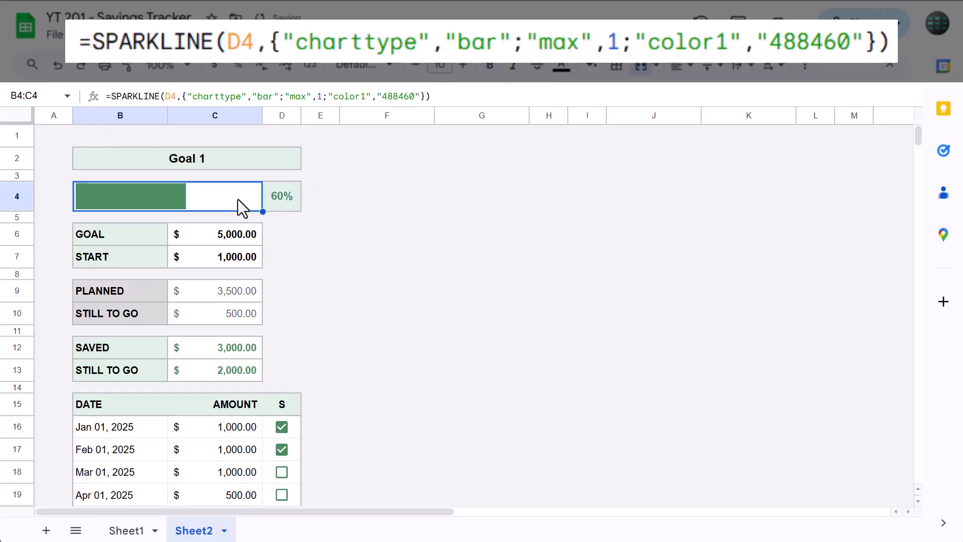
pyautogui.click(484, 99)
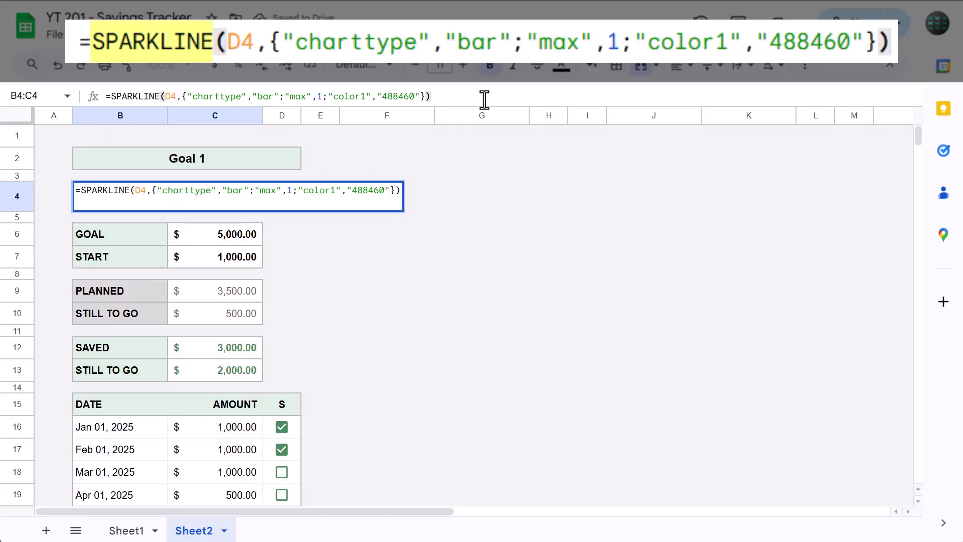
# Leave the B4 sparkline formula unchanged so the green 60% bar shows
pyautogui.press('Return')
pyautogui.click(218, 200)
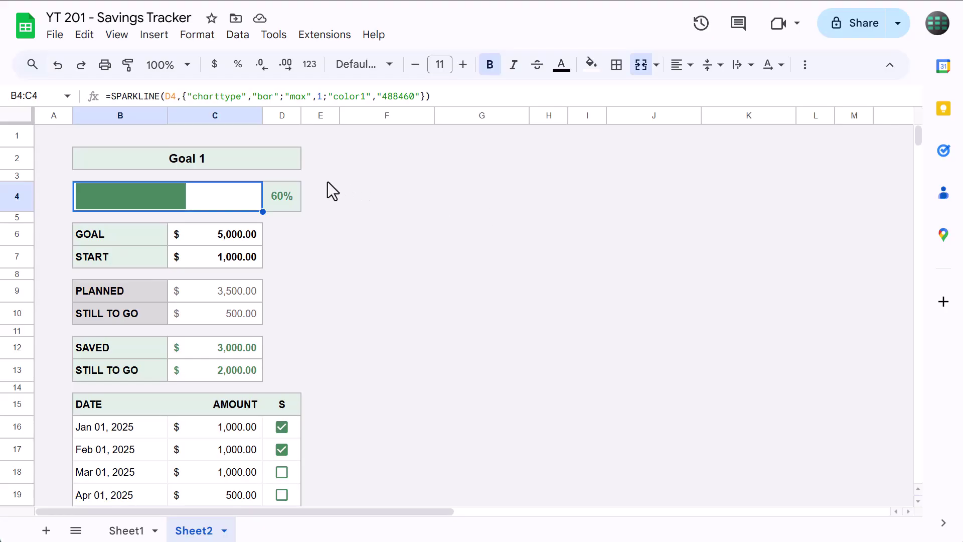
# Copy the Goal 1 panel columns B–D and paste them at F1
pyautogui.moveTo(133, 116); pyautogui.dragTo(273, 113)
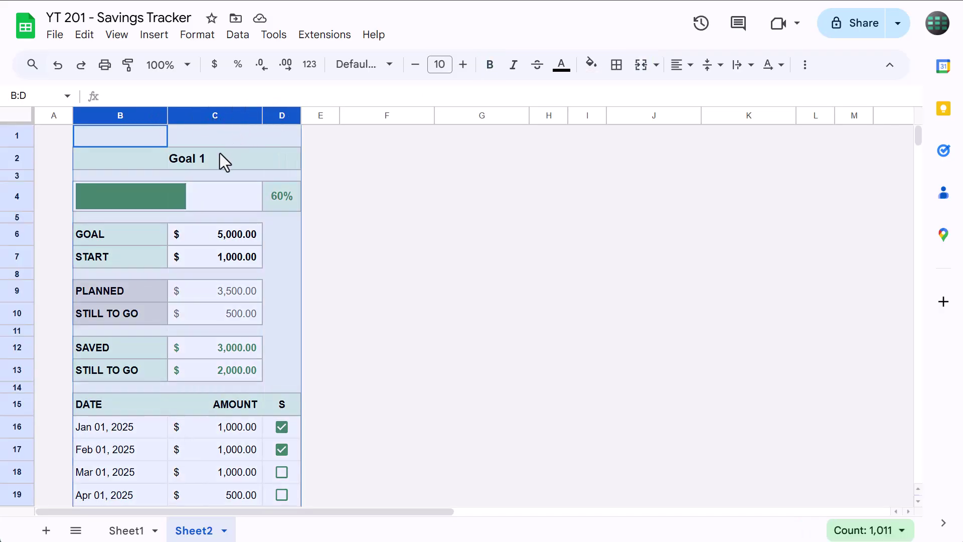
pyautogui.rightClick(222, 158)
pyautogui.click(286, 102)
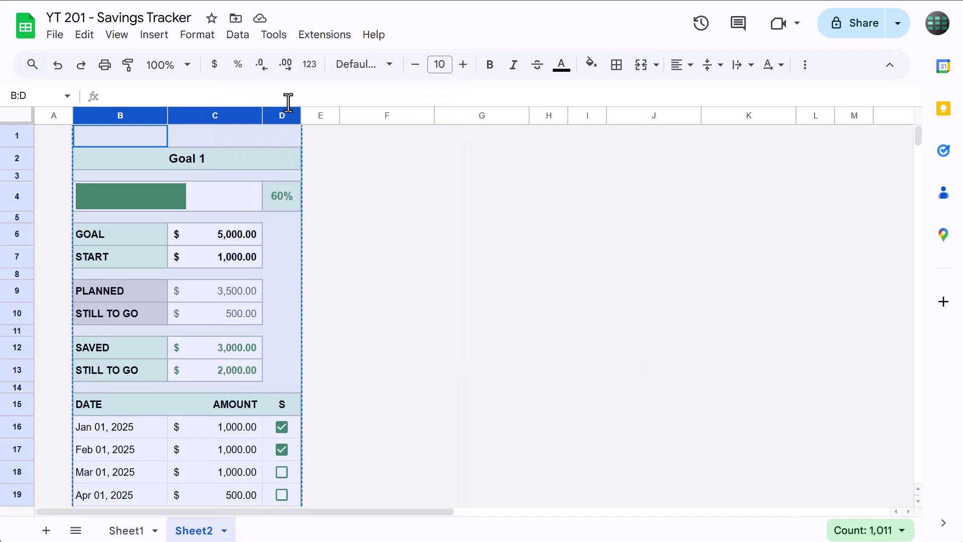
pyautogui.click(368, 135)
pyautogui.rightClick(368, 136)
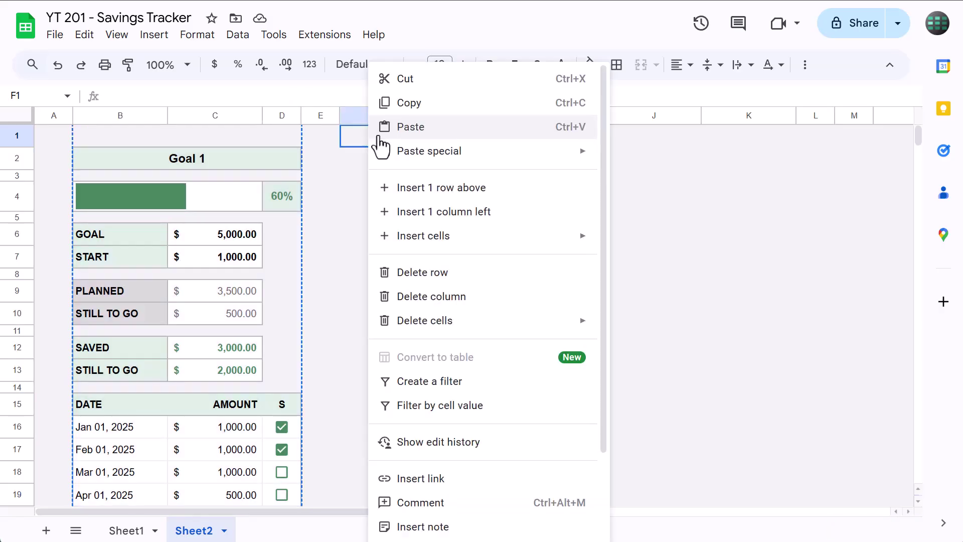
pyautogui.click(427, 136)
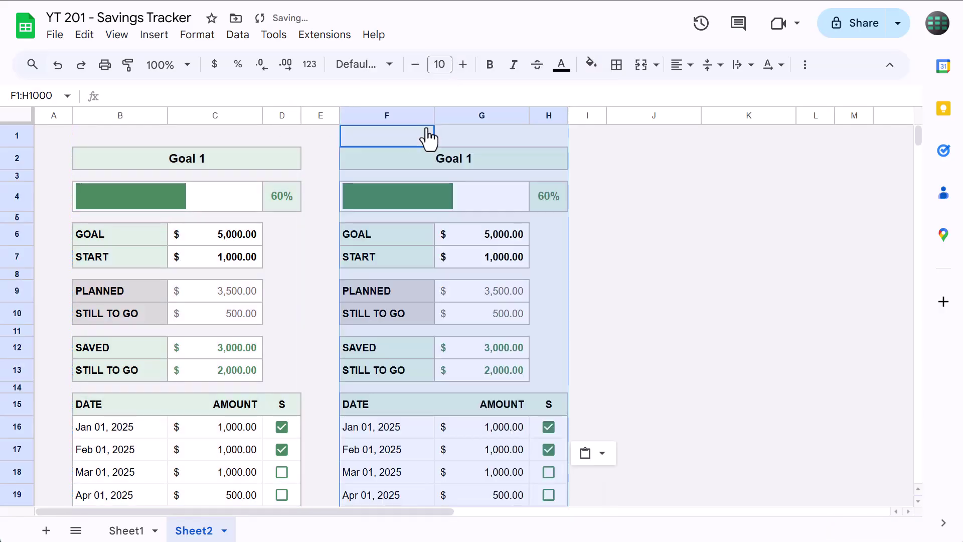
# Paste three more panel copies at J1, N1 and R1
pyautogui.click(642, 139)
pyautogui.rightClick(646, 138)
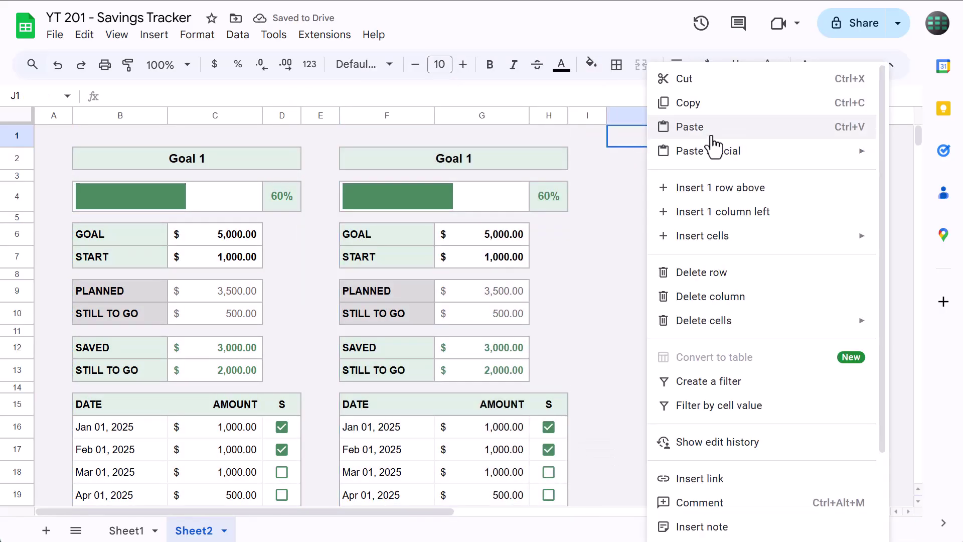
pyautogui.hotkey('ctrl', 'v')
pyautogui.hscroll(5, 689, 216)
pyautogui.click(611, 139)
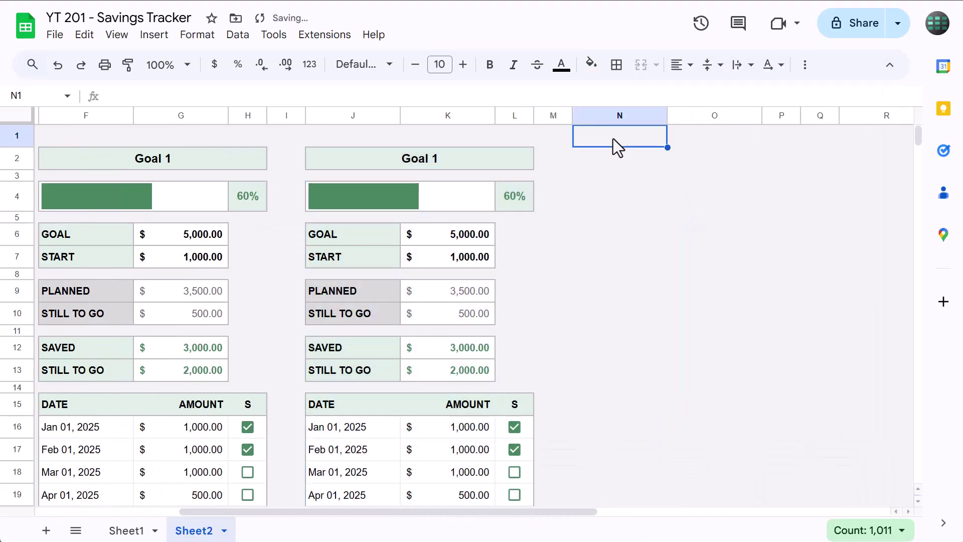
pyautogui.rightClick(613, 140)
pyautogui.click(673, 129)
pyautogui.hscroll(5, 663, 175)
pyautogui.click(585, 139)
pyautogui.rightClick(585, 140)
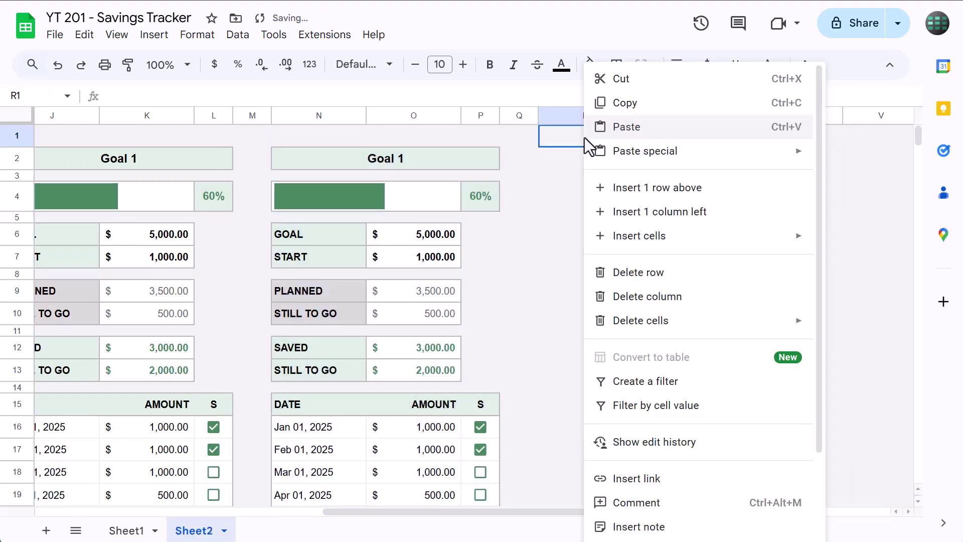
pyautogui.click(619, 131)
pyautogui.click(522, 163)
pyautogui.hscroll(-10, 525, 191)
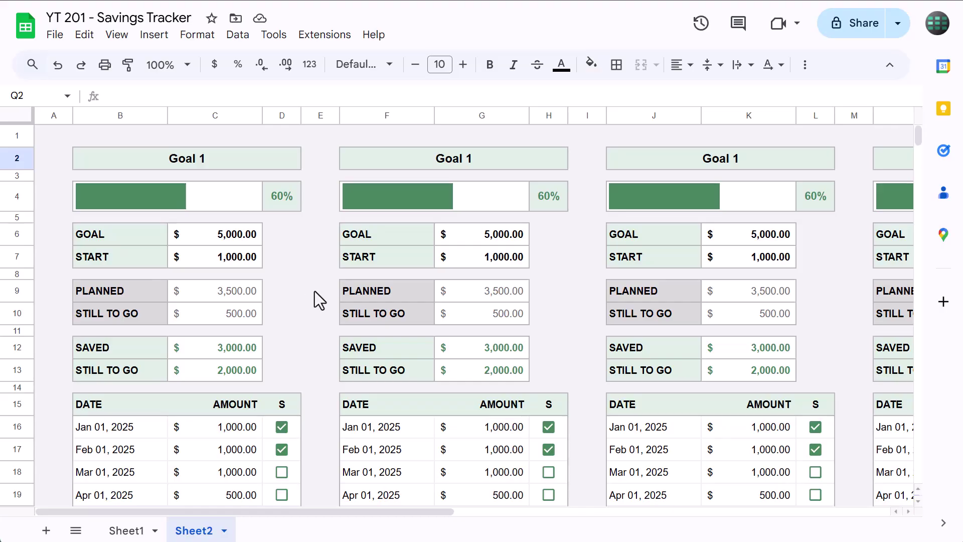
# Check the recoloured maroon, blue and olive panels by deselecting and scrolling across the sheet
pyautogui.click(287, 313)
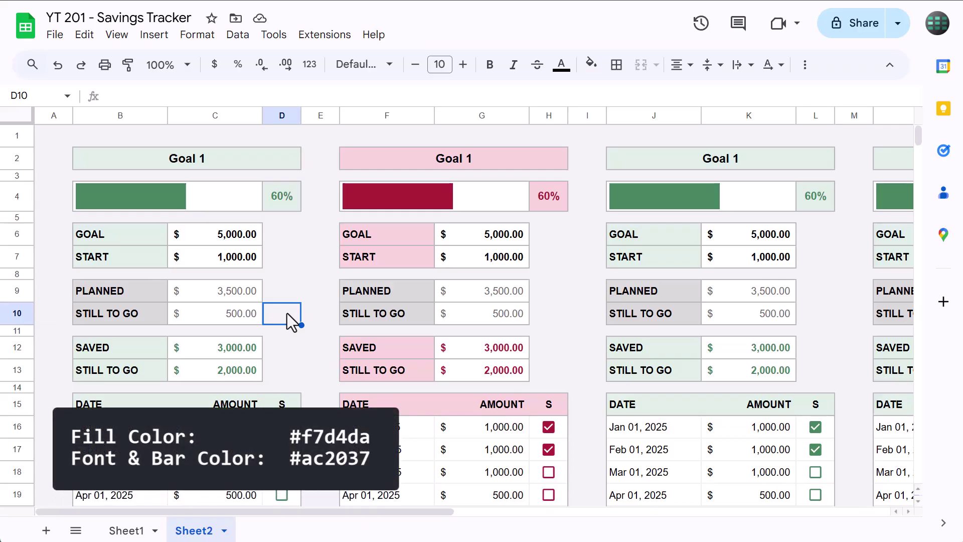
pyautogui.hscroll(5, 287, 314)
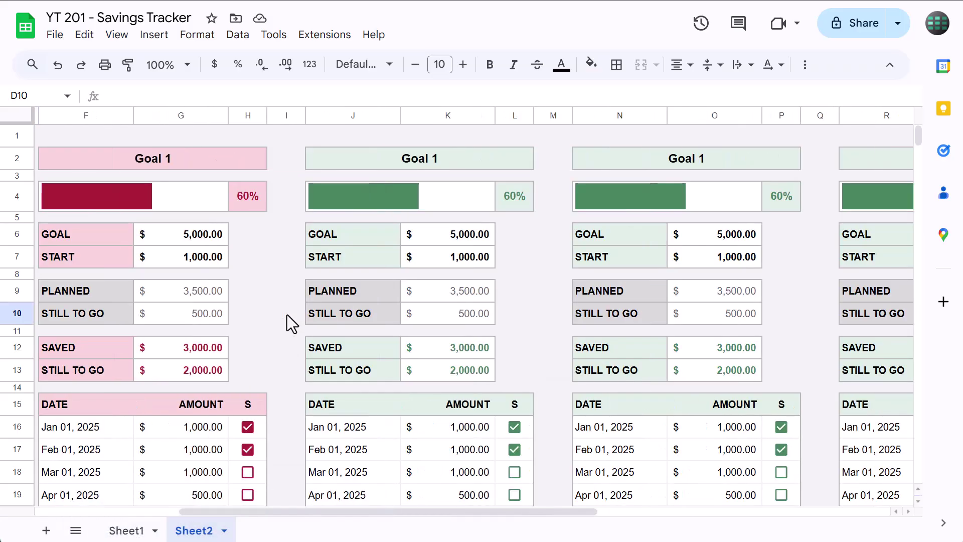
pyautogui.click(255, 301)
pyautogui.click(247, 314)
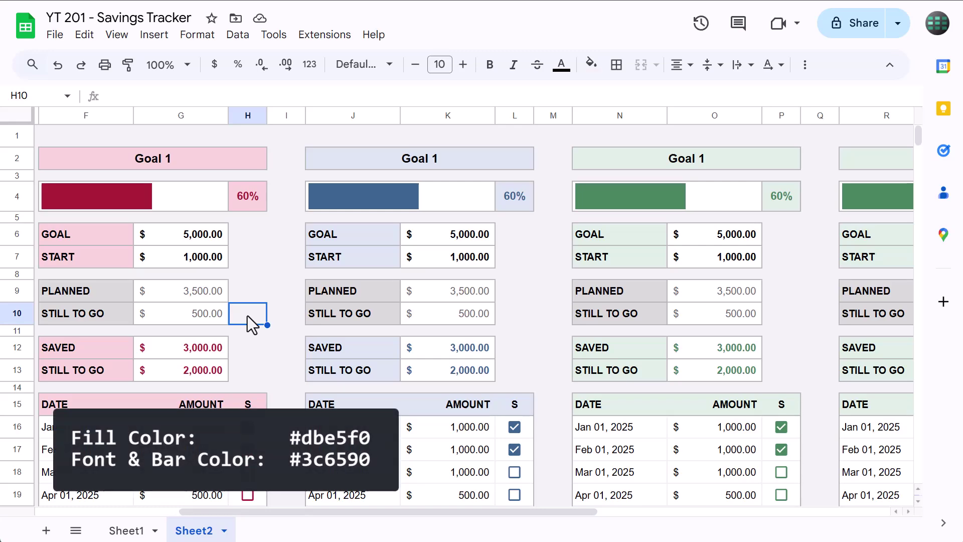
pyautogui.hscroll(4, 248, 315)
pyautogui.click(294, 314)
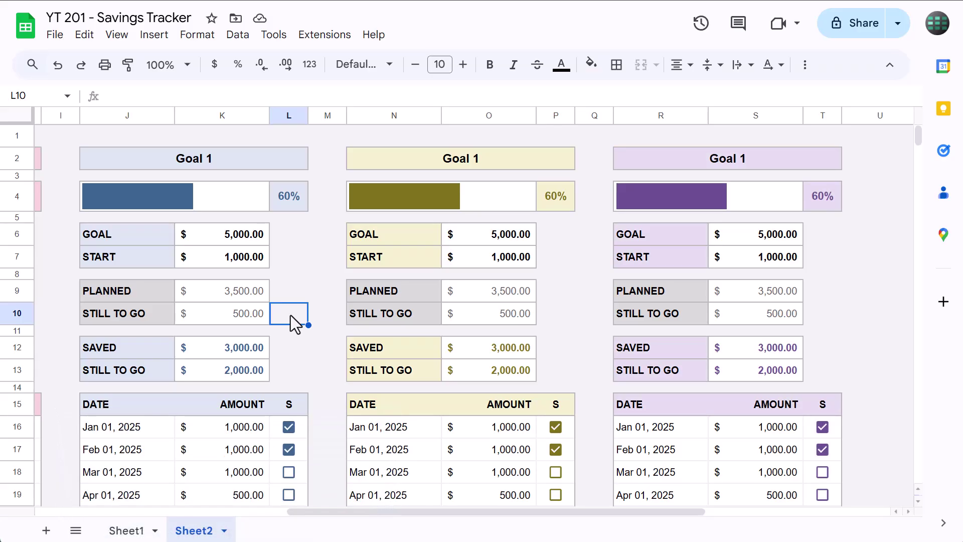
pyautogui.hscroll(-10, 291, 315)
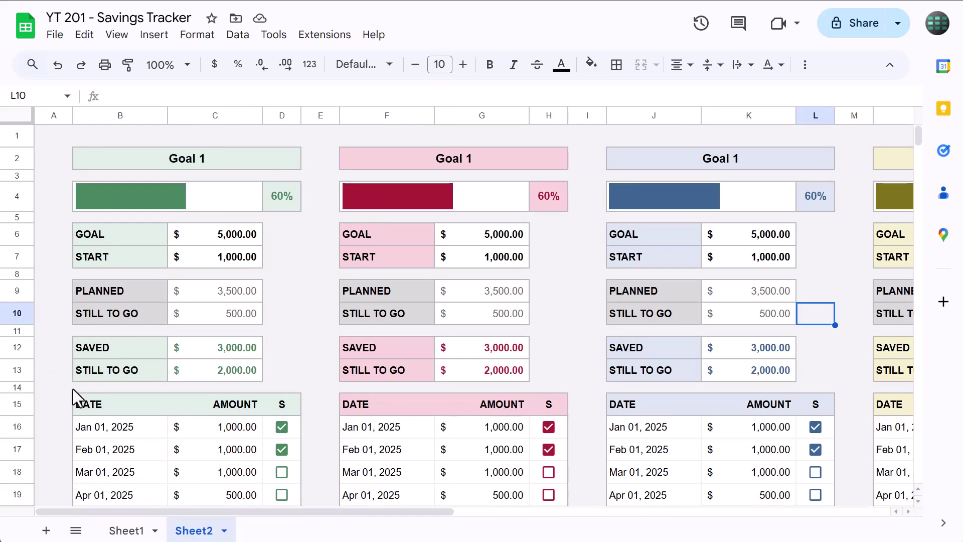
# Freeze rows 1–15 from row 15 via View > Freeze, then scroll to confirm the headers stay fixed
pyautogui.click(55, 405)
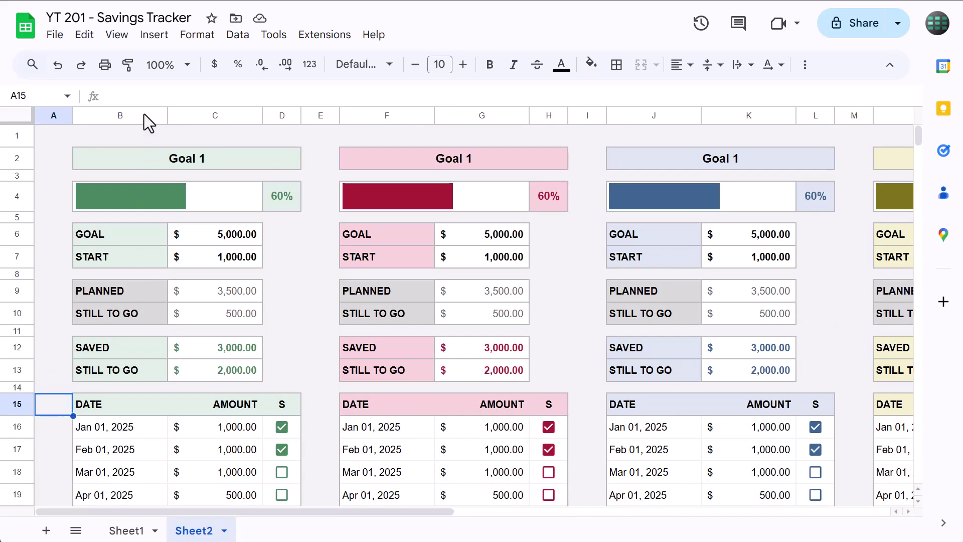
pyautogui.click(119, 33)
pyautogui.moveTo(288, 90)
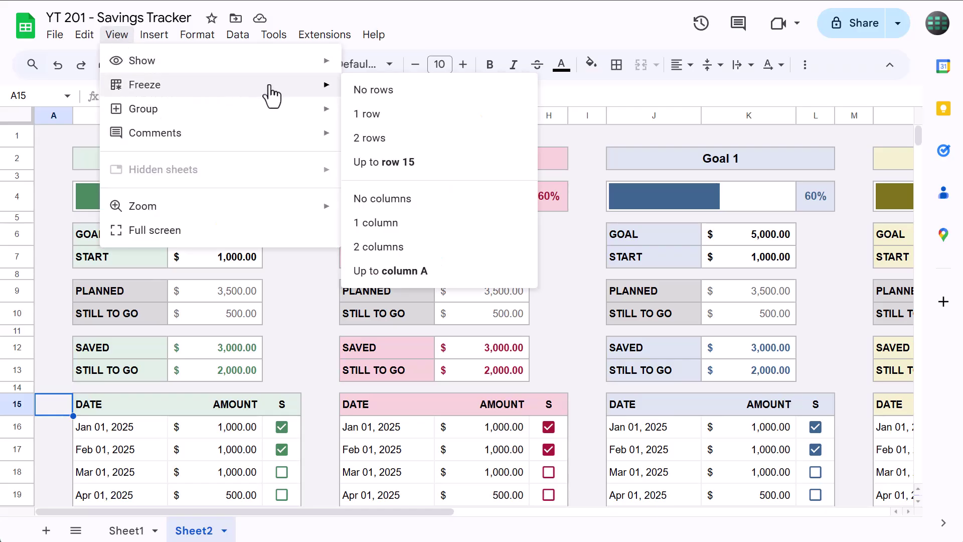
pyautogui.click(405, 162)
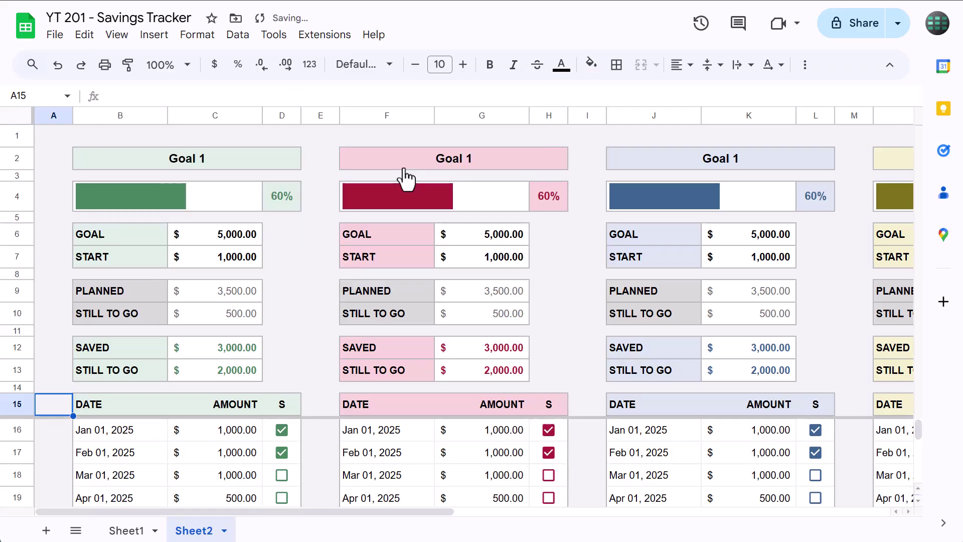
pyautogui.scroll(-10, 341, 378)
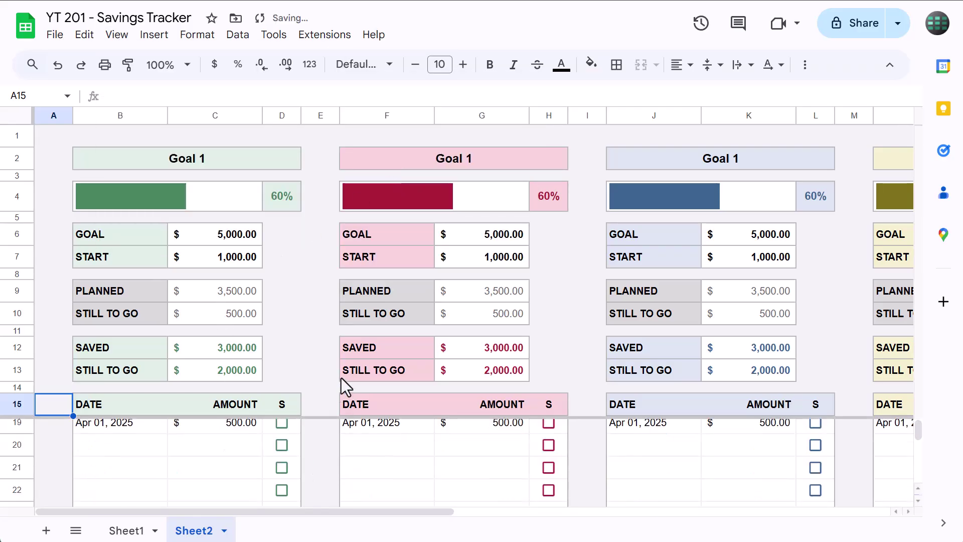
pyautogui.scroll(9, 342, 382)
pyautogui.scroll(-1, 342, 383)
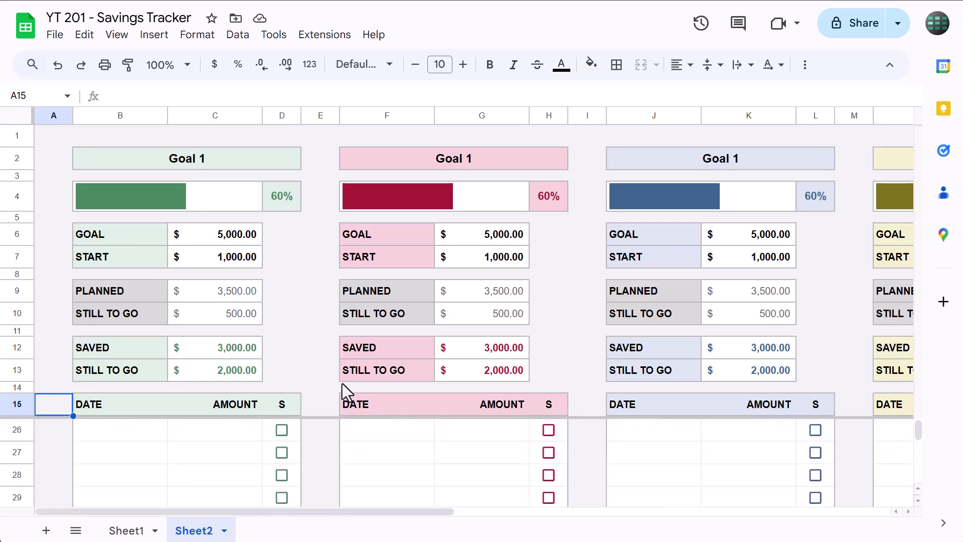
pyautogui.scroll(1, 343, 383)
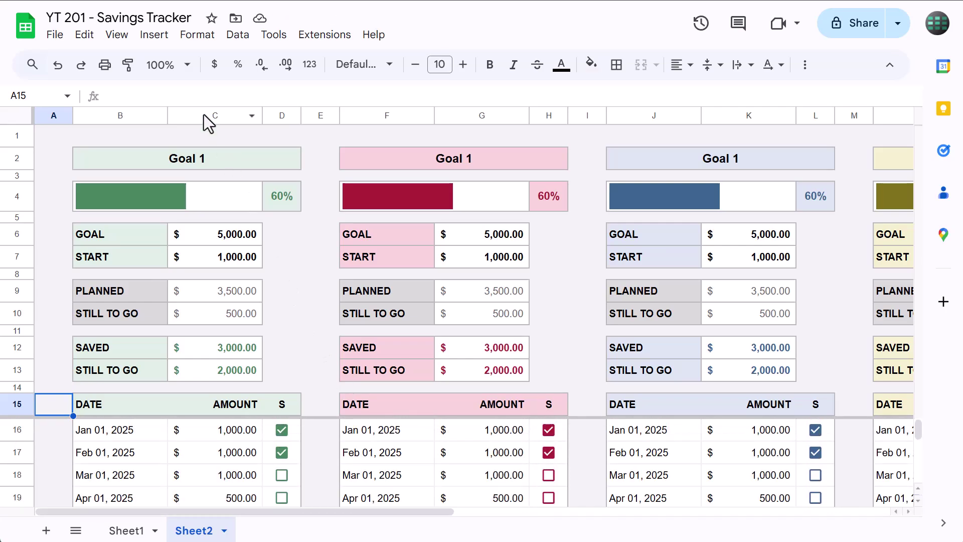
# Set the sheet zoom level to 75%
pyautogui.click(183, 66)
pyautogui.click(163, 117)
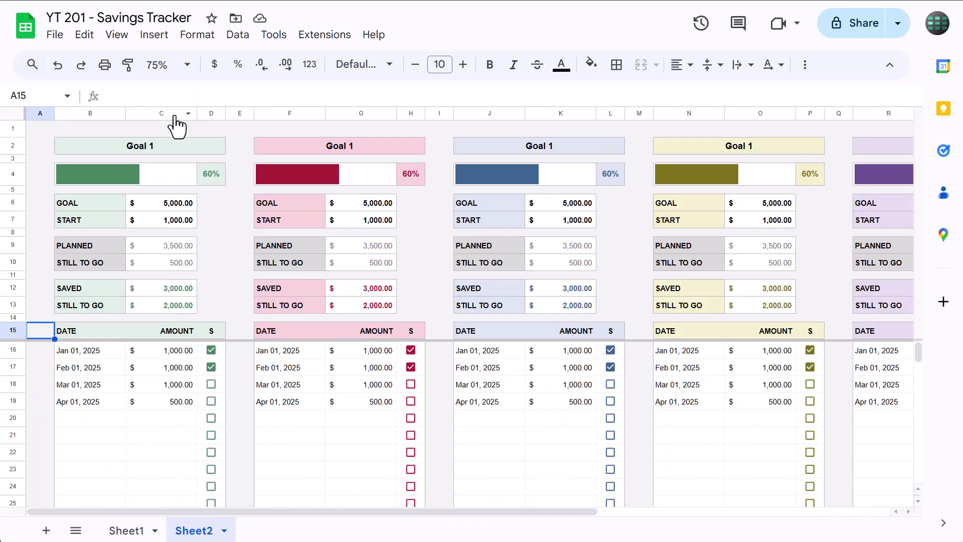